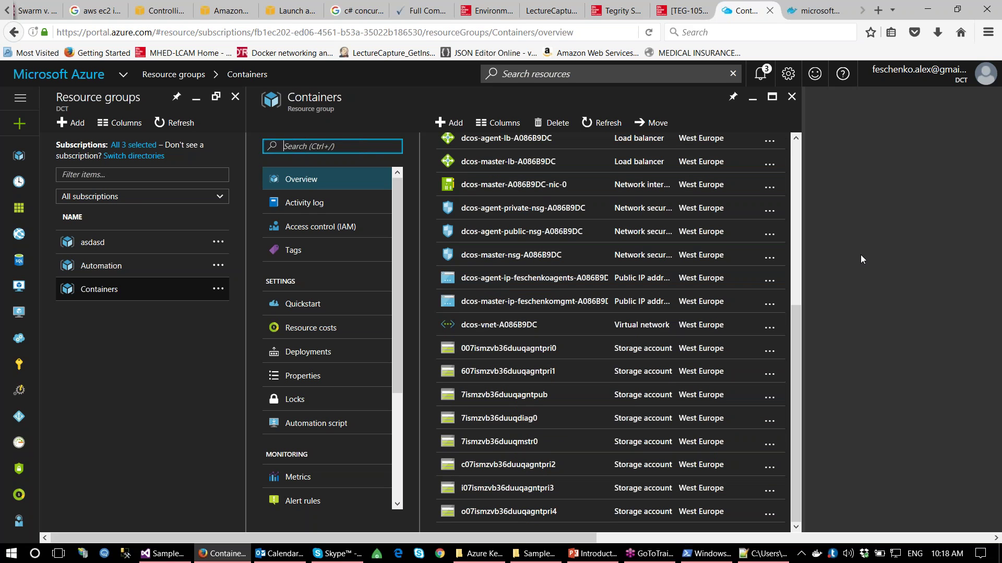
# Step: Bring up the Demo\2 commands.txt file in Notepad++ and highlight samplewebapp on line 1
pyautogui.click(763, 553)
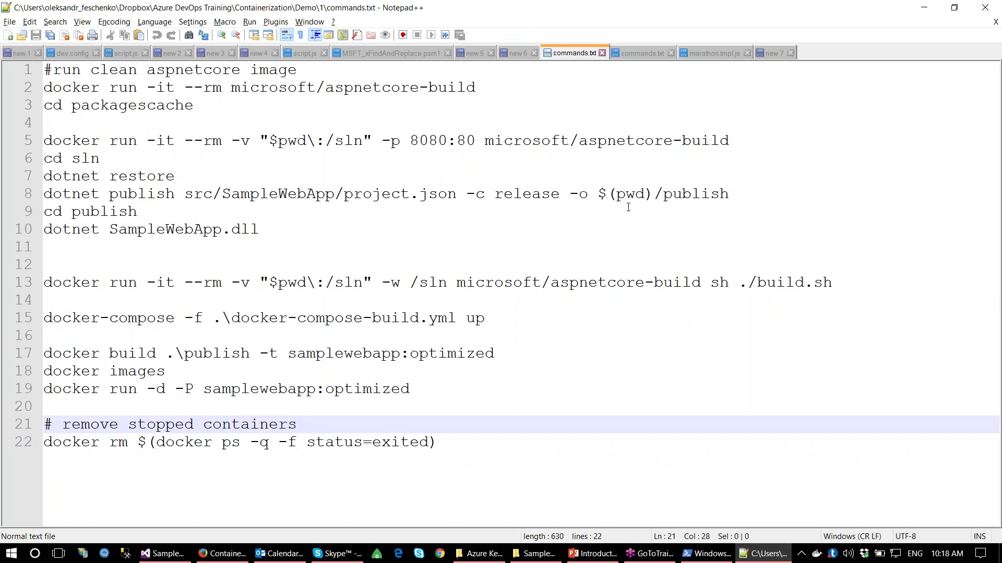
pyautogui.click(637, 54)
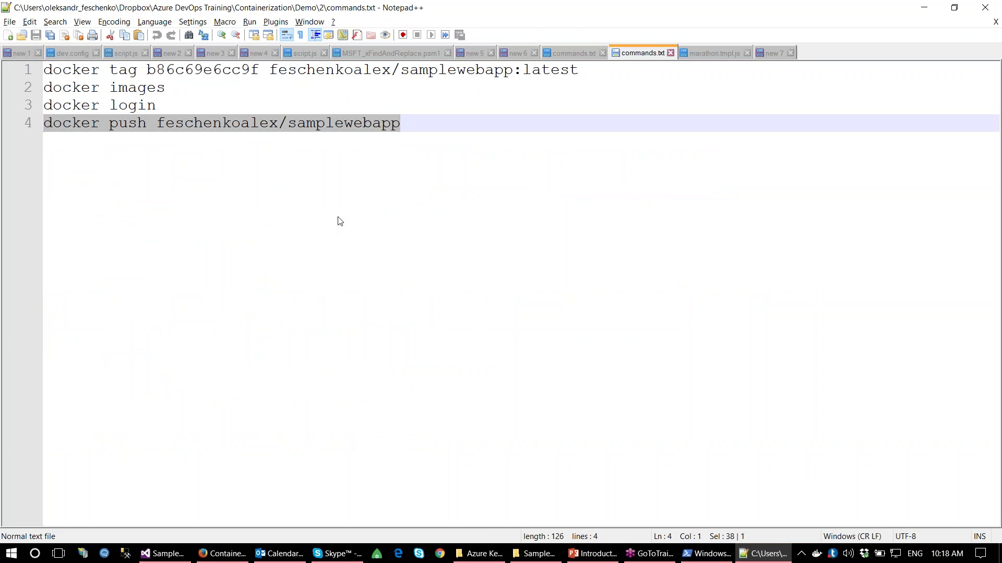
pyautogui.click(222, 554)
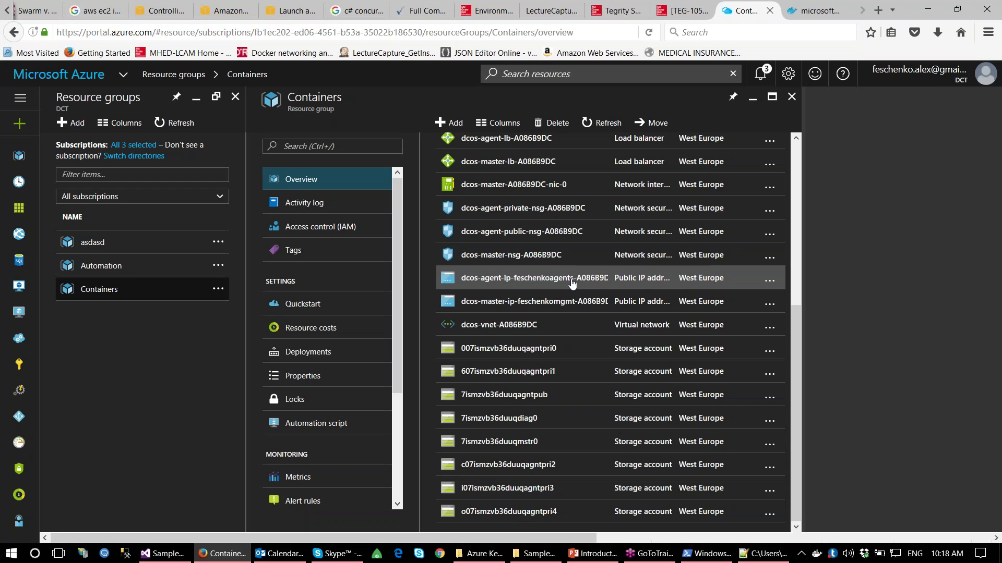
pyautogui.click(763, 553)
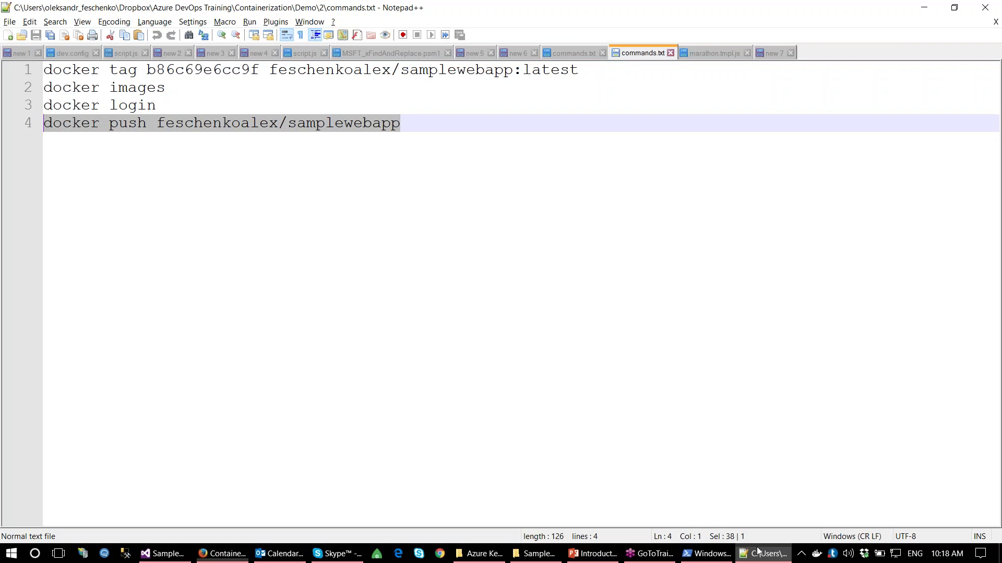
pyautogui.doubleClick(452, 71)
pyautogui.click(509, 125)
# Step: Switch to the Docker Hub page in Firefox and select its address bar
pyautogui.hotkey('alt', 'Tab')
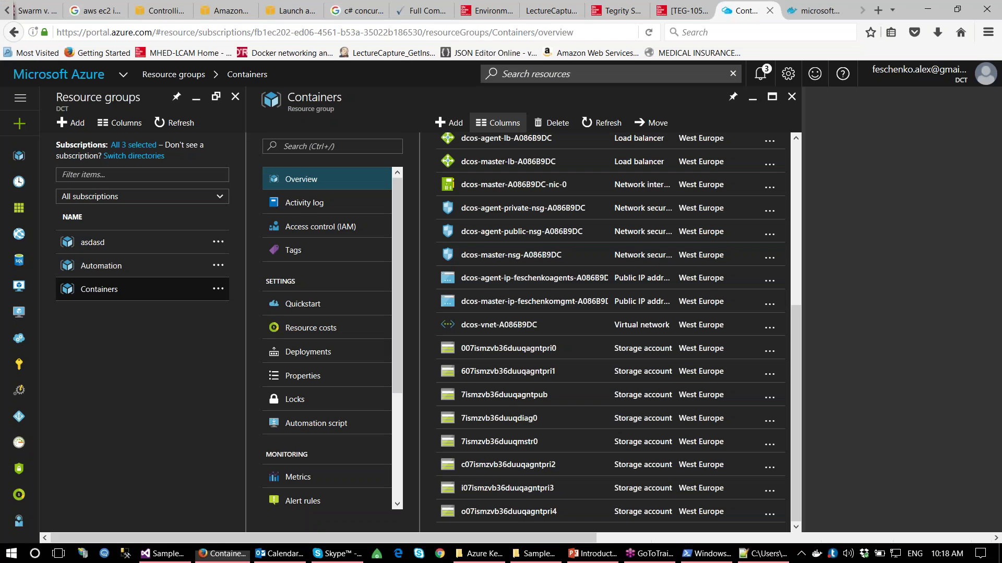
pyautogui.hotkey('alt', 'Tab')
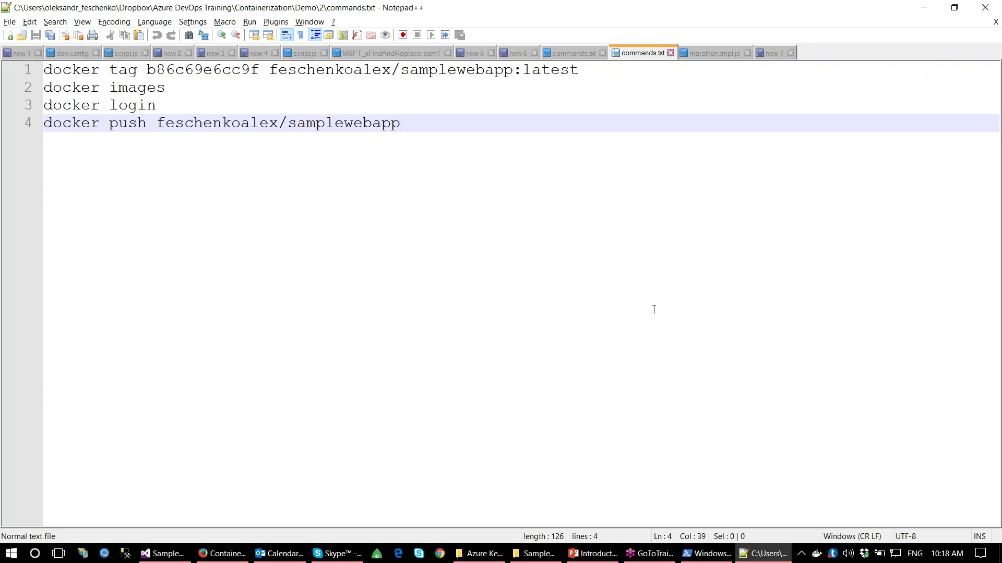
pyautogui.hotkey('alt', 'Tab')
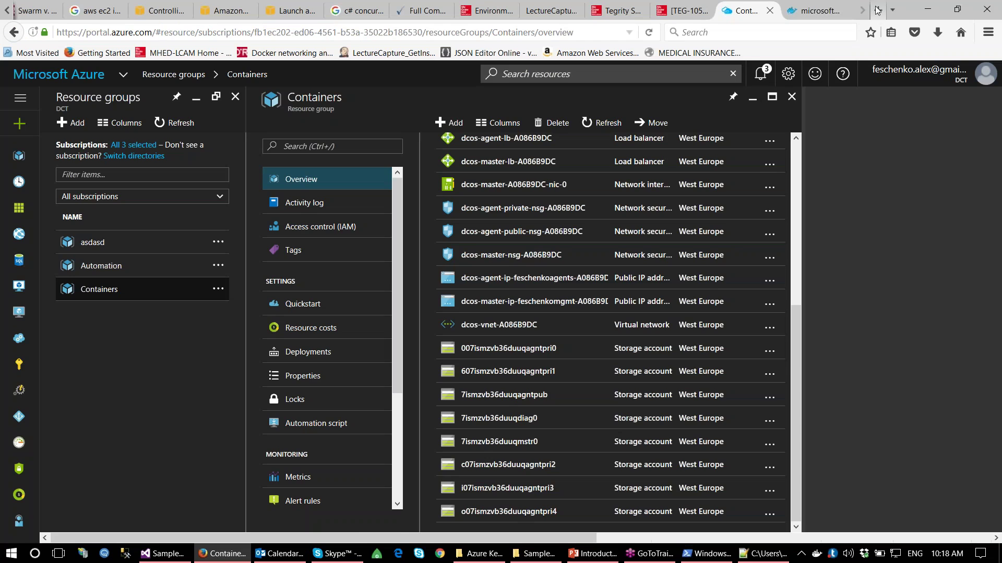
pyautogui.hotkey('ctrl', 'Tab')
pyautogui.hotkey('ctrl', 'l')
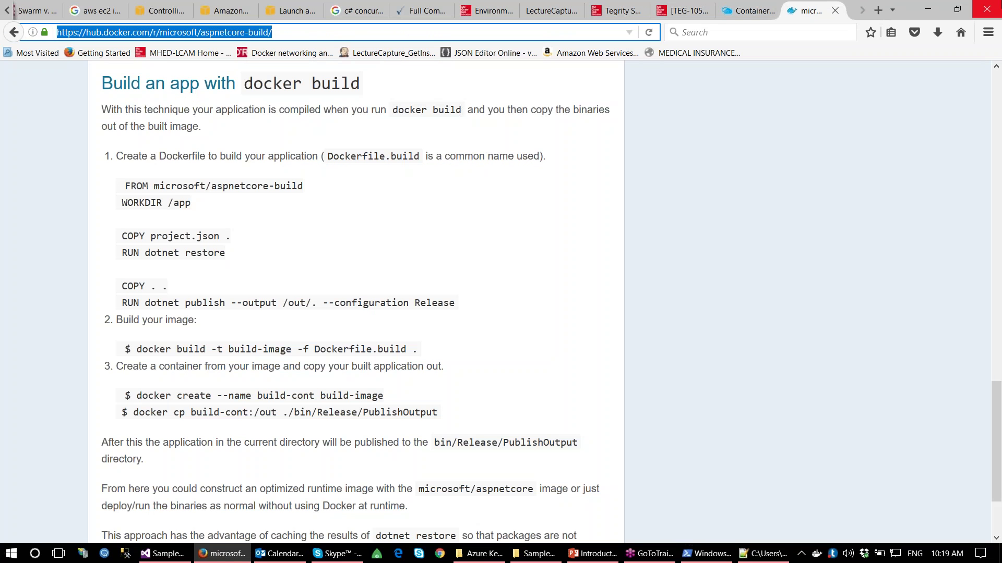
# Step: Go to docker.com, open Log-In, close the old homepage tab, and submit the login
pyautogui.write('docker')
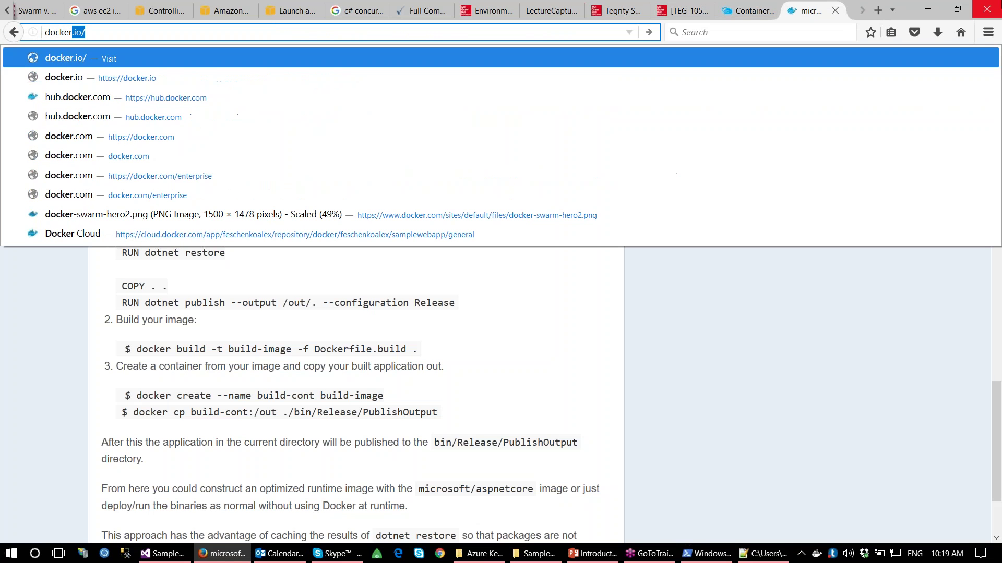
pyautogui.write('.com')
pyautogui.press('Return')
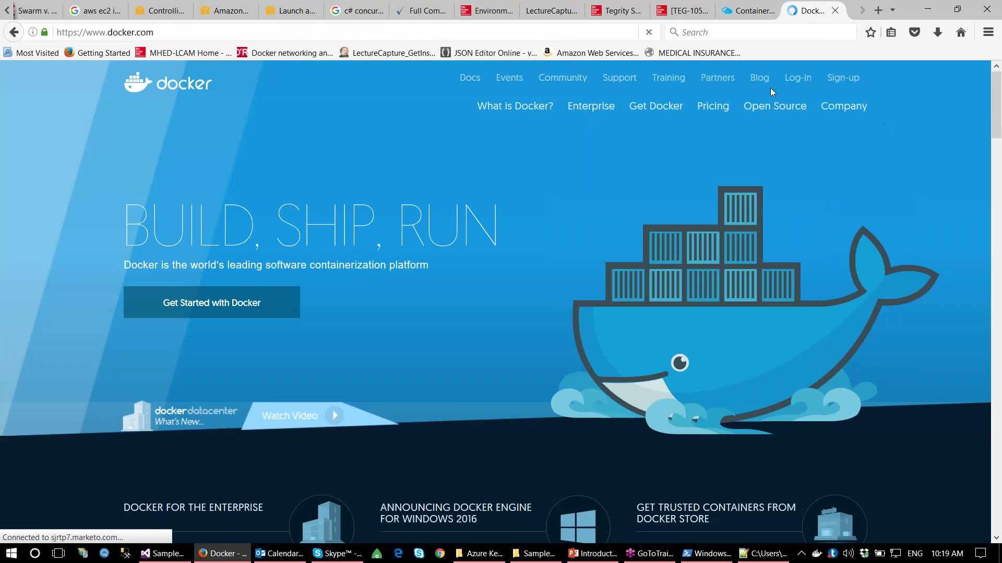
pyautogui.click(798, 78)
pyautogui.click(764, 12)
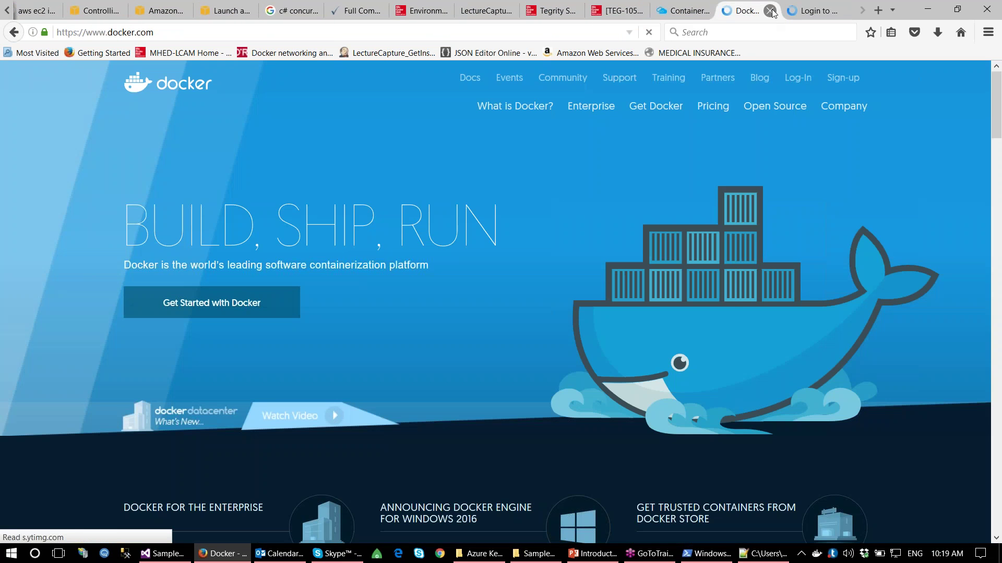
pyautogui.click(769, 10)
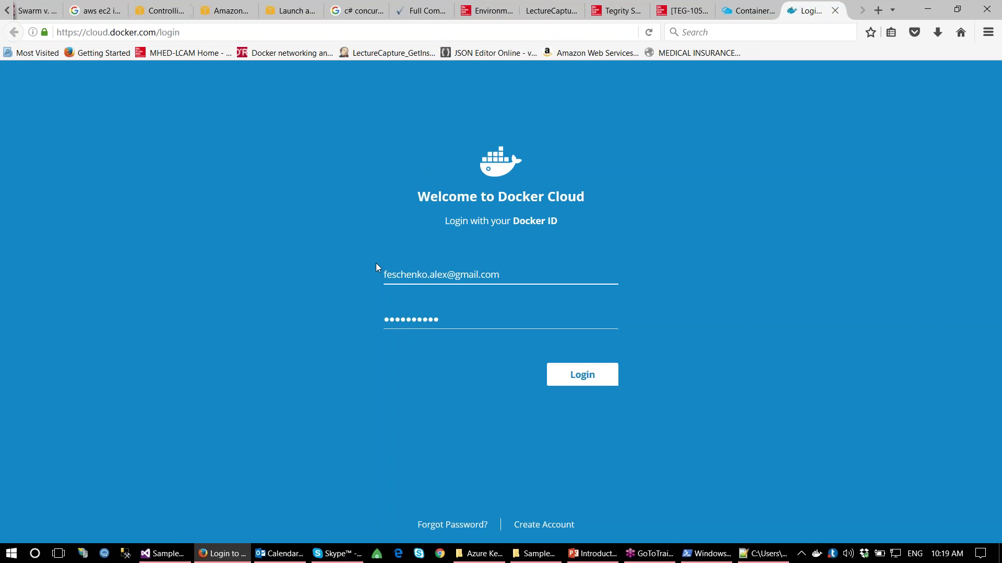
pyautogui.press('Return')
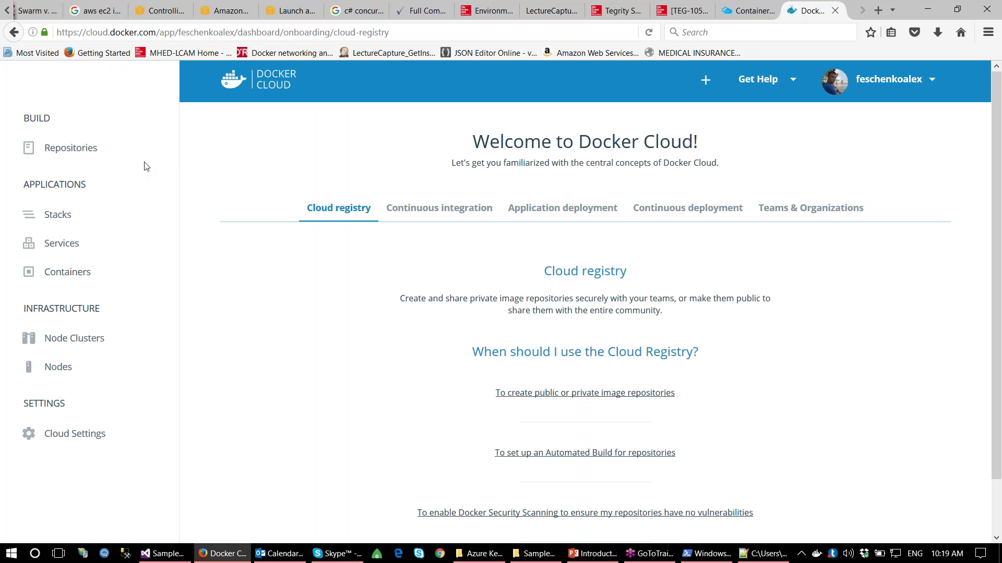
# Step: View the samplewebapp repository's docker push command, then select commands.txt's docker tag line
pyautogui.click(68, 148)
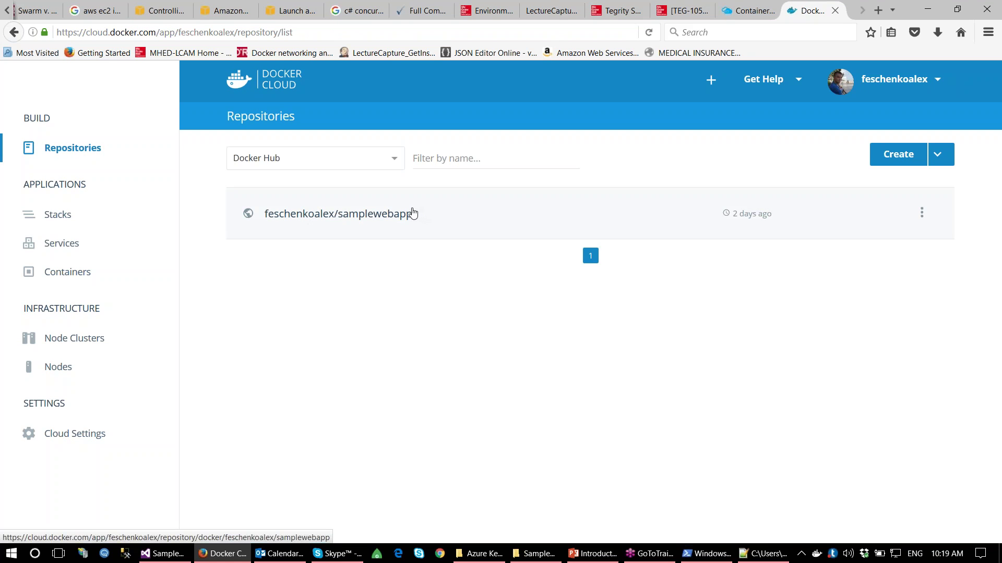
pyautogui.click(339, 219)
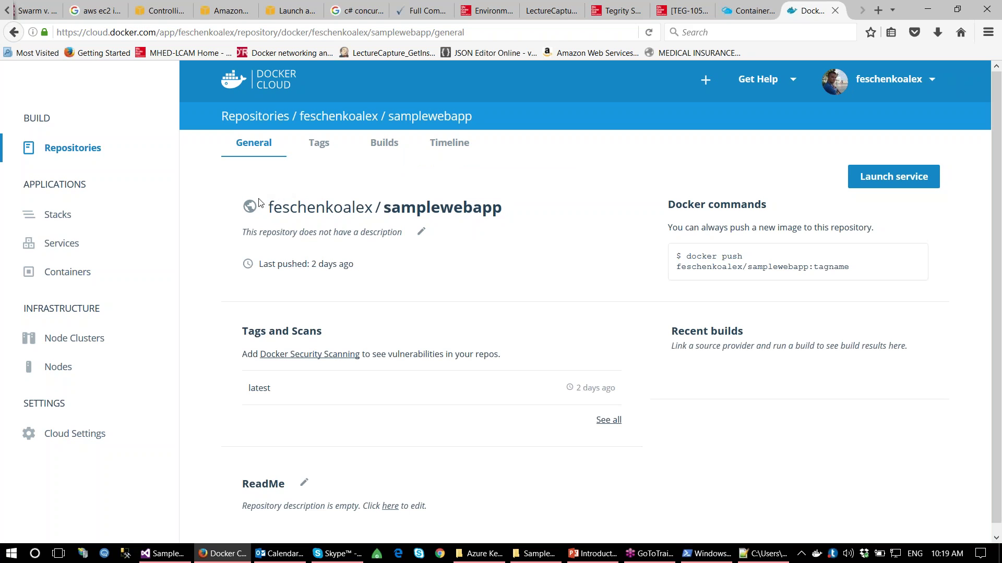
pyautogui.moveTo(674, 258)
pyautogui.mouseDown()
pyautogui.moveTo(880, 274)
pyautogui.moveTo(676, 251)
pyautogui.mouseUp()
pyautogui.click(881, 274)
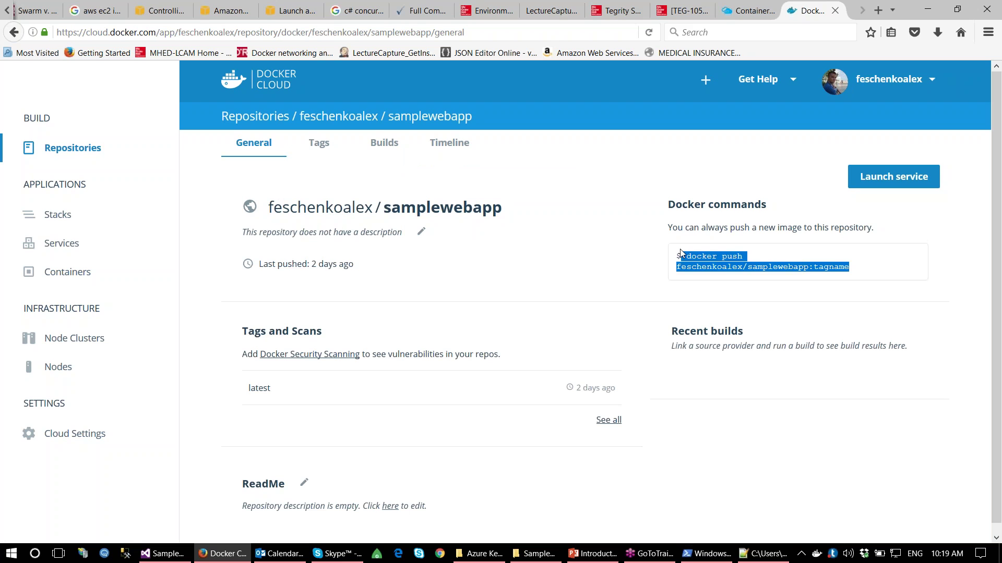
pyautogui.click(676, 251)
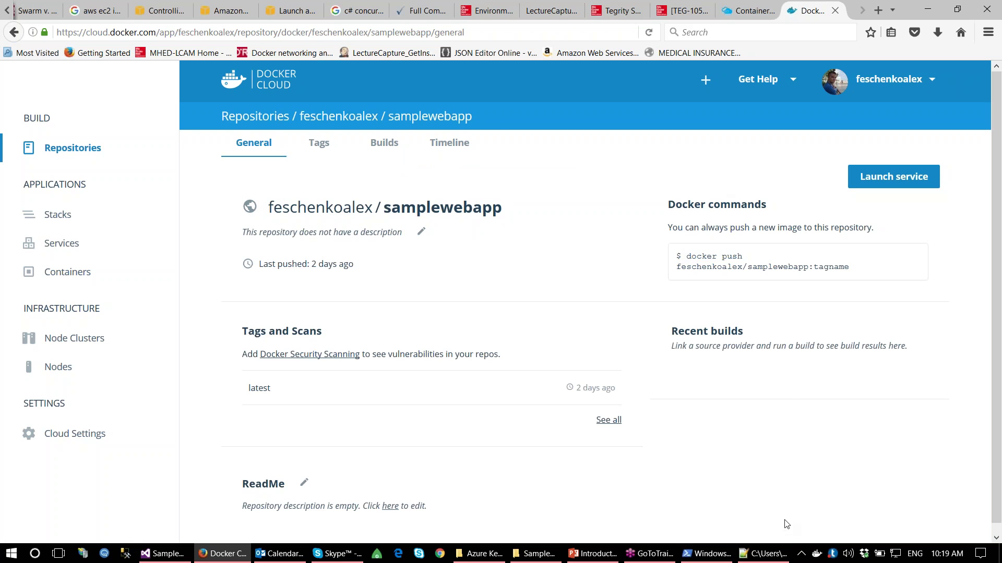
pyautogui.click(765, 553)
pyautogui.moveTo(611, 69); pyautogui.dragTo(11, 70)
pyautogui.hotkey('ctrl', 'c')
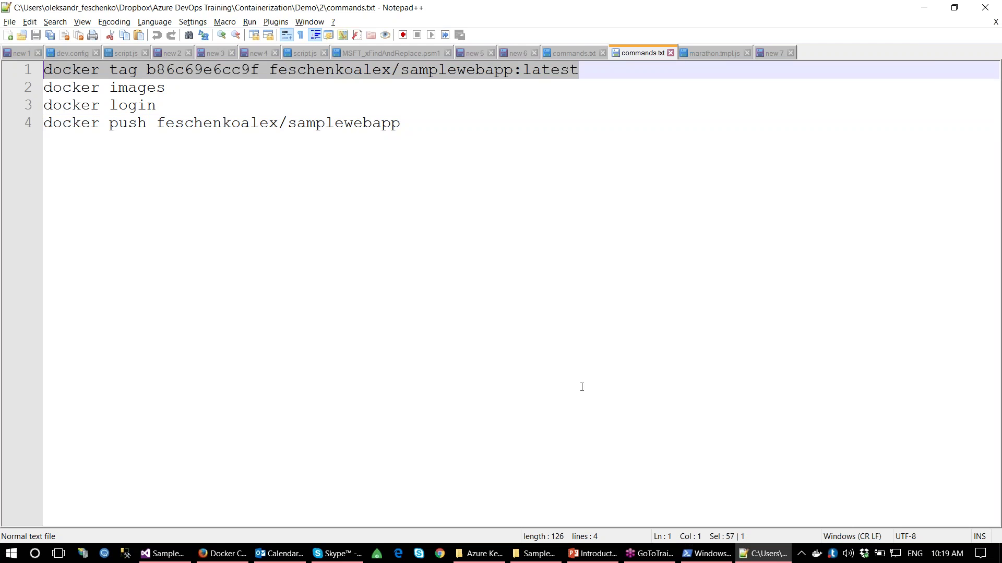
# Step: Clear PowerShell and run the docker tag command copied from commands.txt
pyautogui.click(707, 553)
pyautogui.write('cls')
pyautogui.press('Return')
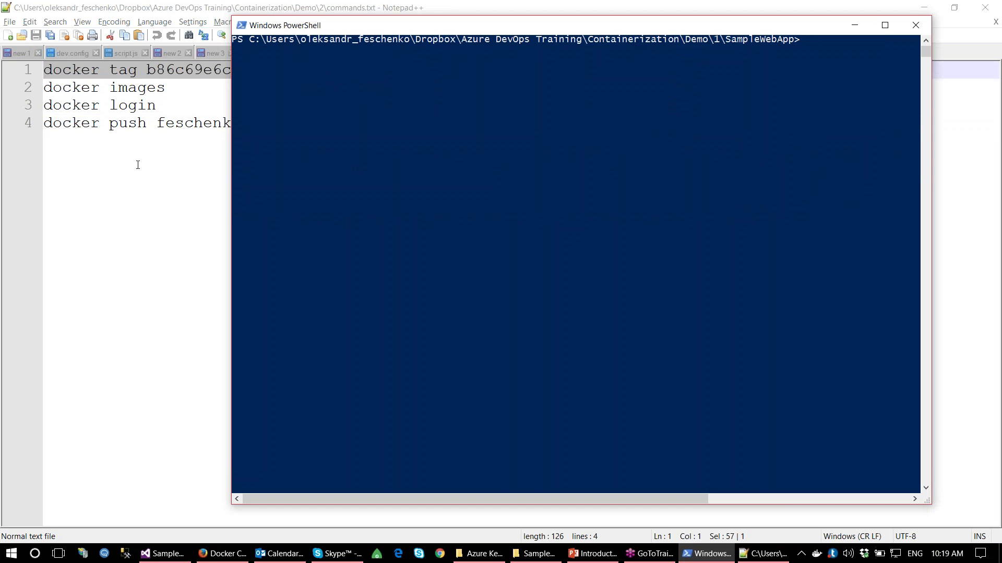
pyautogui.click(160, 153)
pyautogui.moveTo(271, 70); pyautogui.dragTo(513, 69)
pyautogui.hotkey('alt', 'Tab')
pyautogui.rightClick(578, 162)
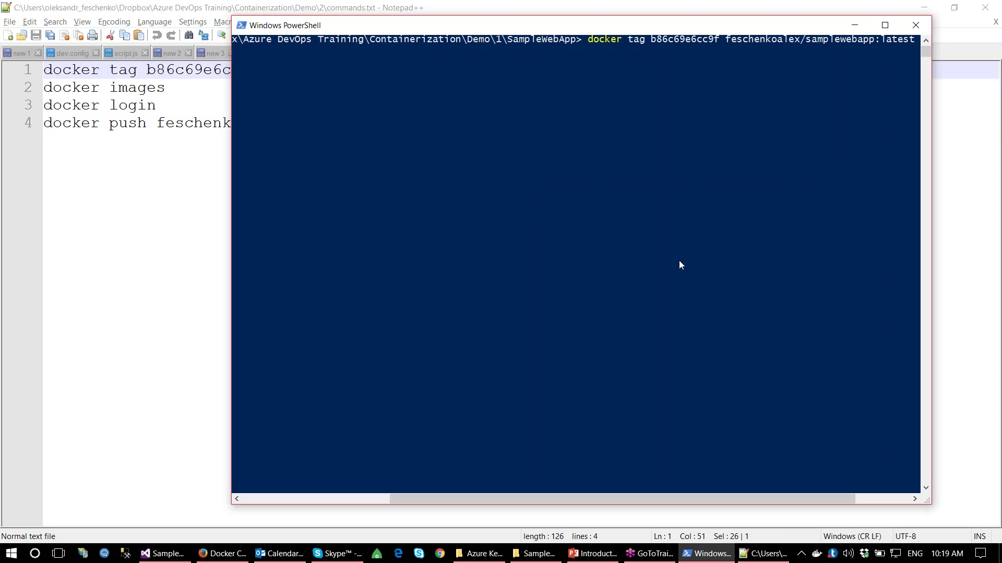
pyautogui.press('Return')
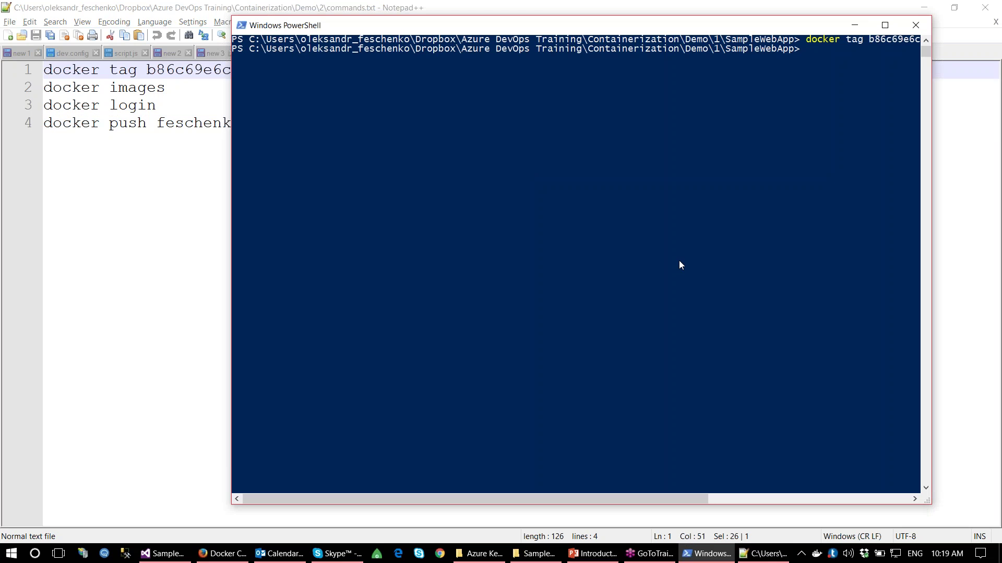
# Step: Run docker images and point out the newly tagged samplewebapp image
pyautogui.write('cls')
pyautogui.press('Return')
pyautogui.write('docker images')
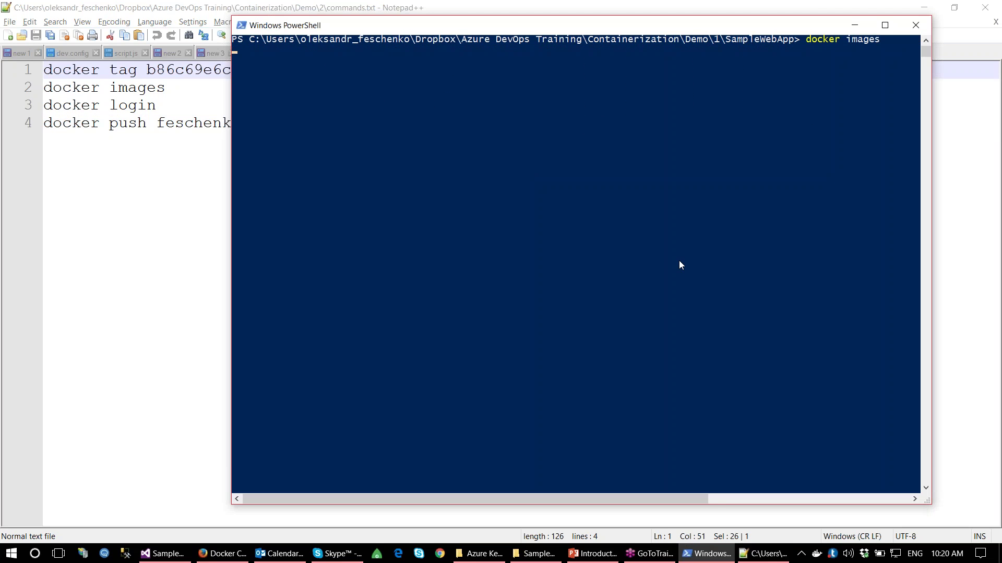
pyautogui.press('Return')
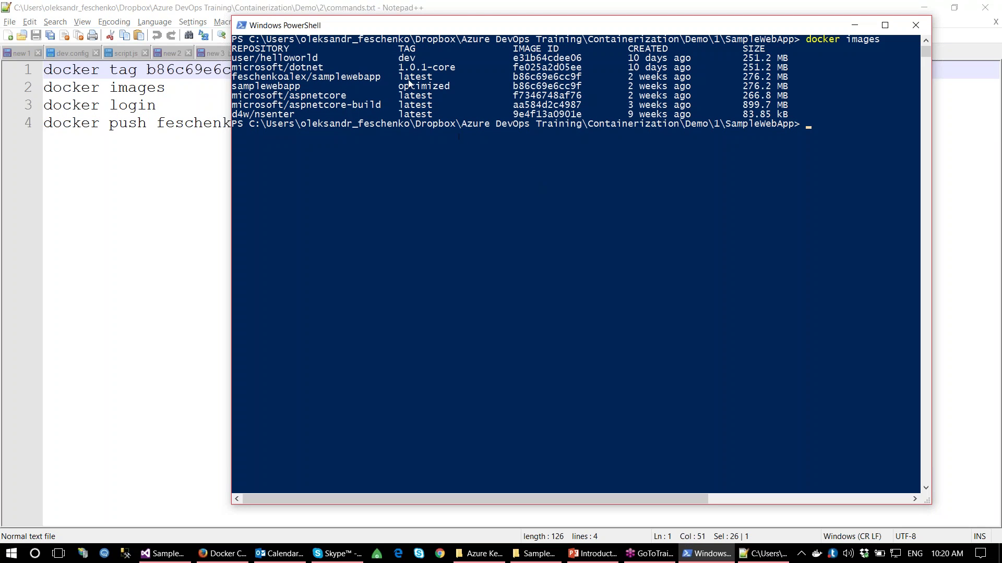
pyautogui.moveTo(381, 77); pyautogui.dragTo(812, 78)
pyautogui.click(808, 77)
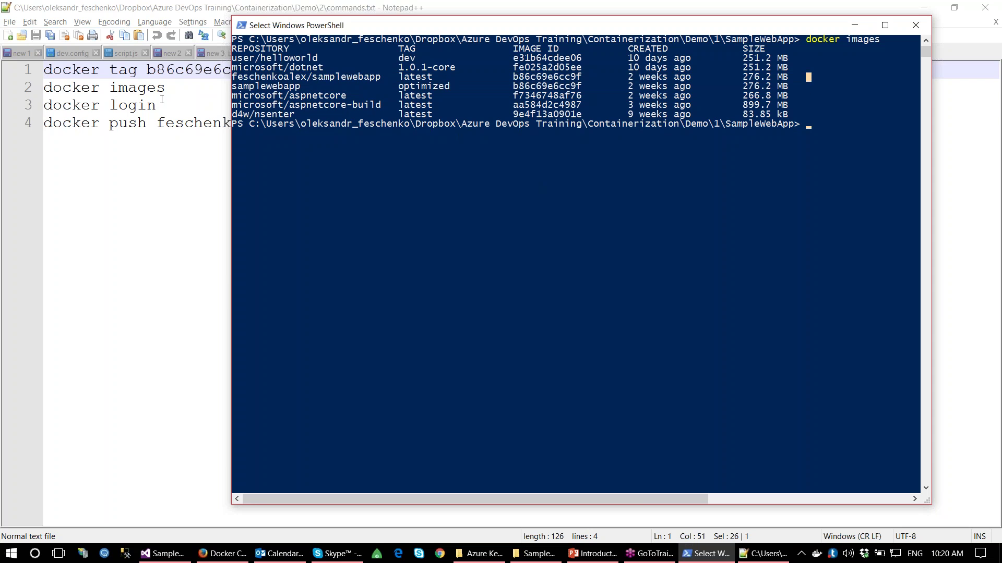
# Step: Run docker login with the account's username, then clear the console with cls
pyautogui.click(157, 105)
pyautogui.click(30, 106)
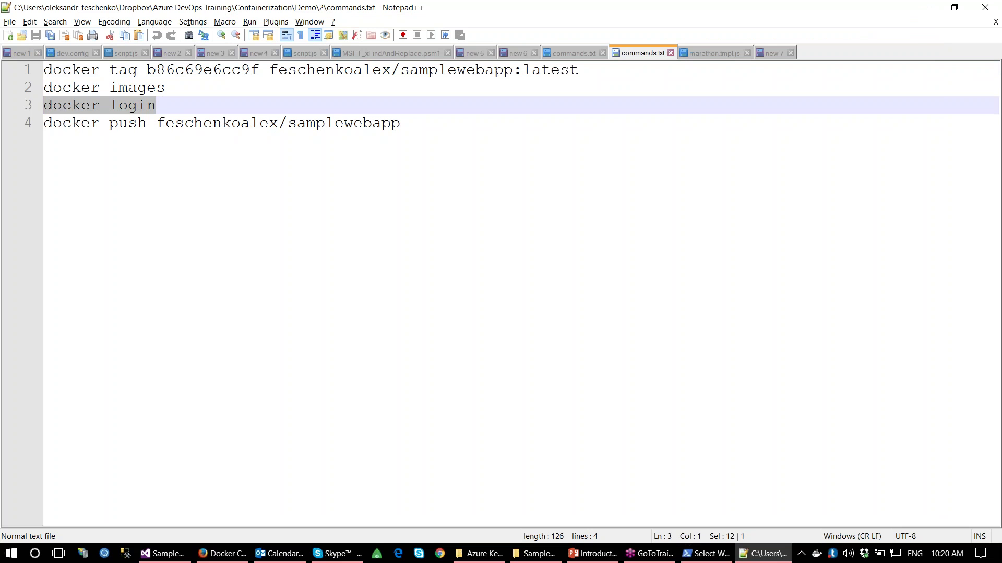
pyautogui.hotkey('alt', 'Tab')
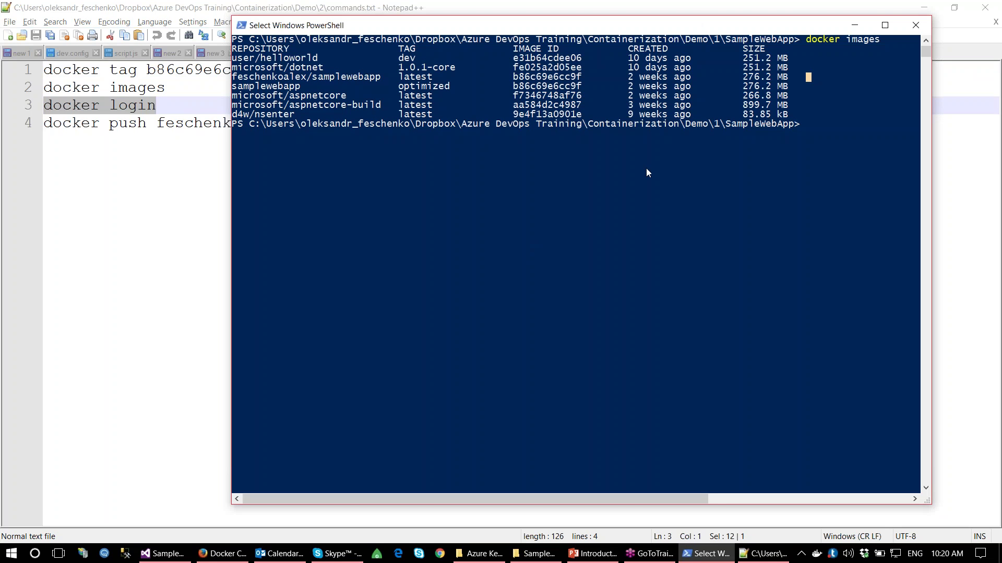
pyautogui.press('Escape')
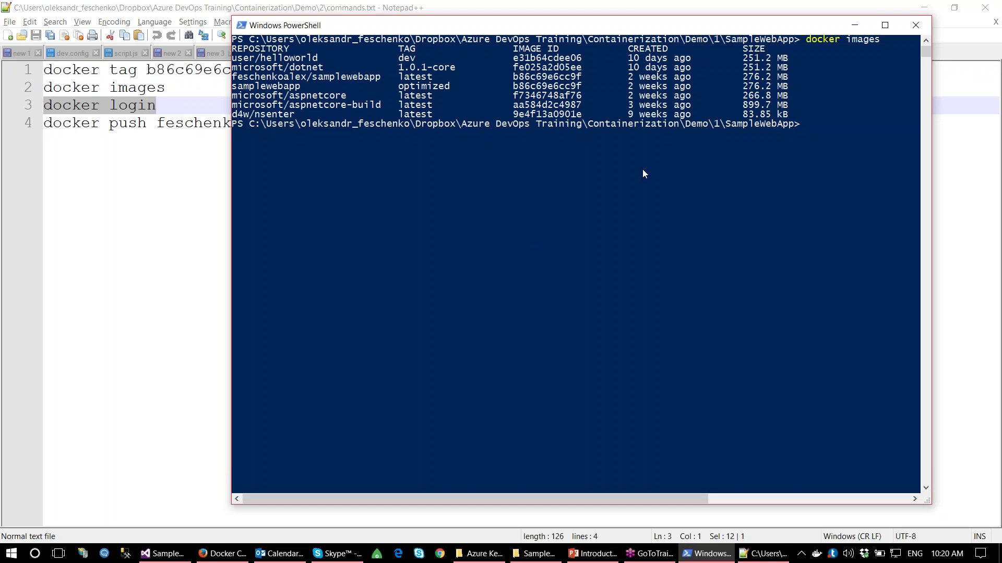
pyautogui.write('docker login')
pyautogui.press('Return')
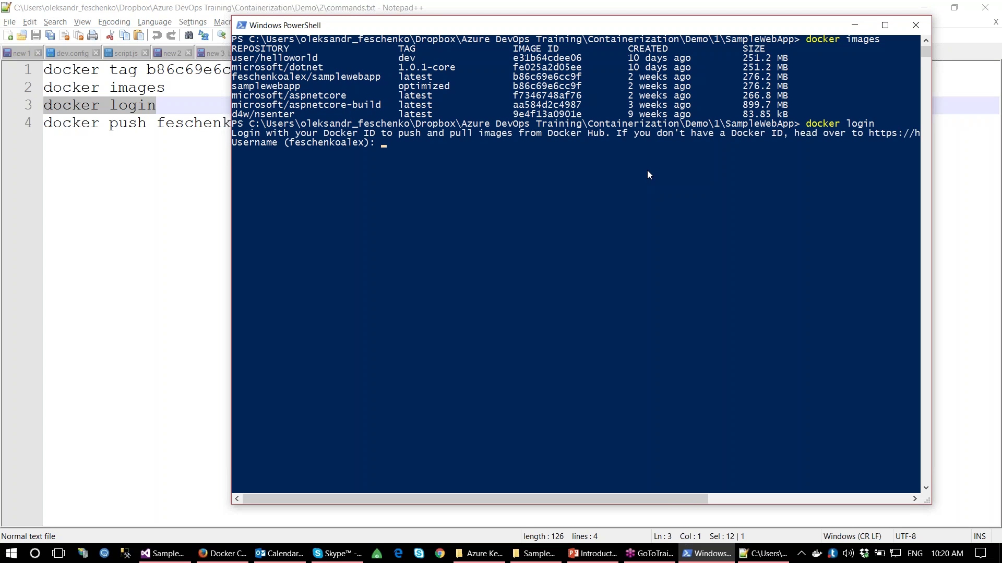
pyautogui.write('feschenkoalex')
pyautogui.press('Return')
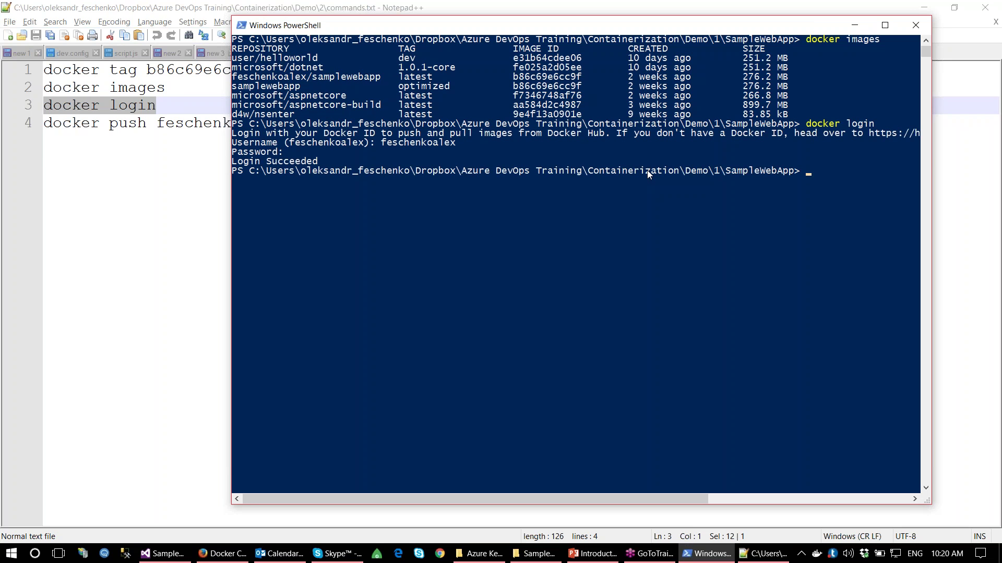
pyautogui.write('cls')
pyautogui.press('Return')
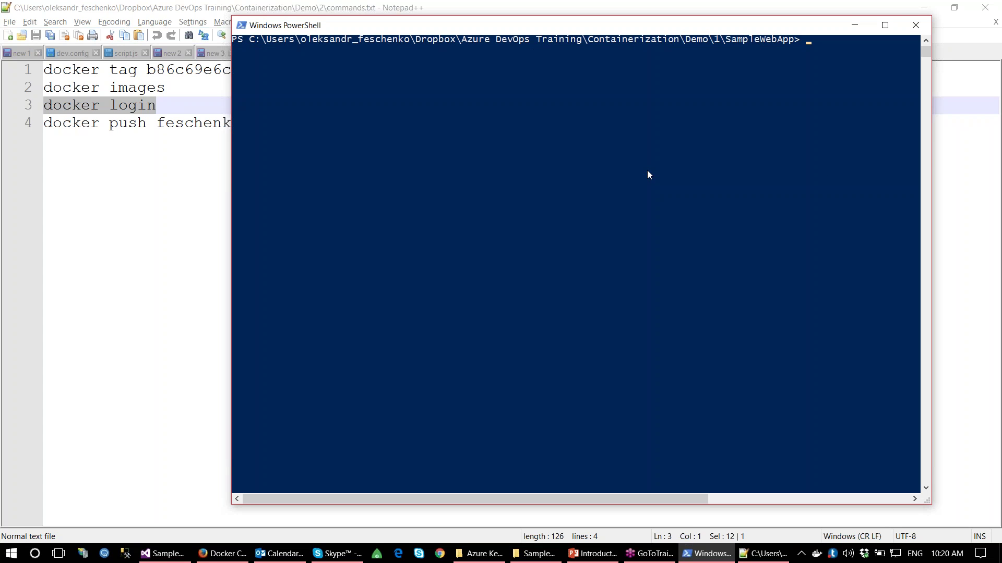
# Step: Paste the docker push command from commands.txt into PowerShell and run it
pyautogui.click(136, 124)
pyautogui.moveTo(400, 124); pyautogui.dragTo(36, 125)
pyautogui.hotkey('ctrl', 'c')
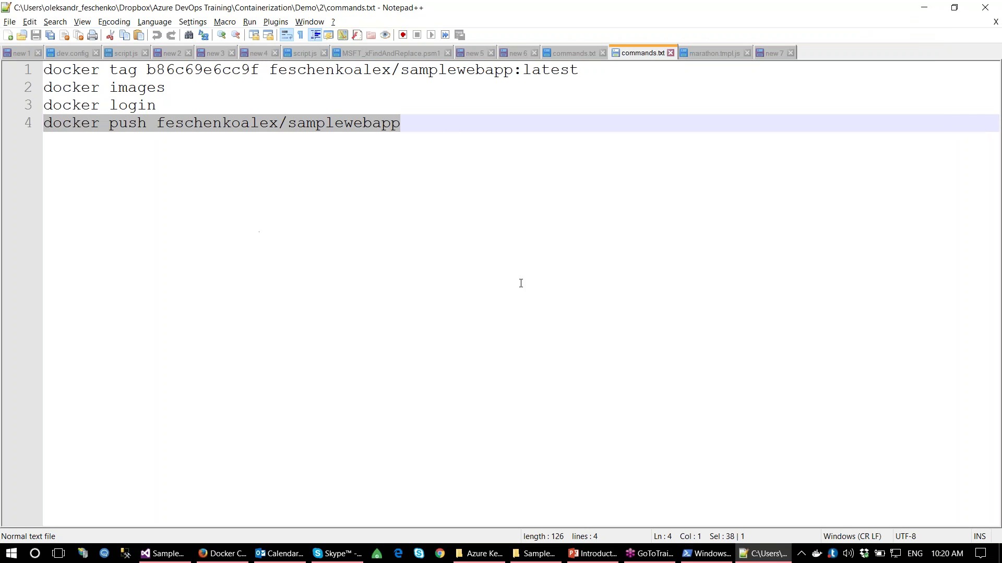
pyautogui.hotkey('alt', 'Tab')
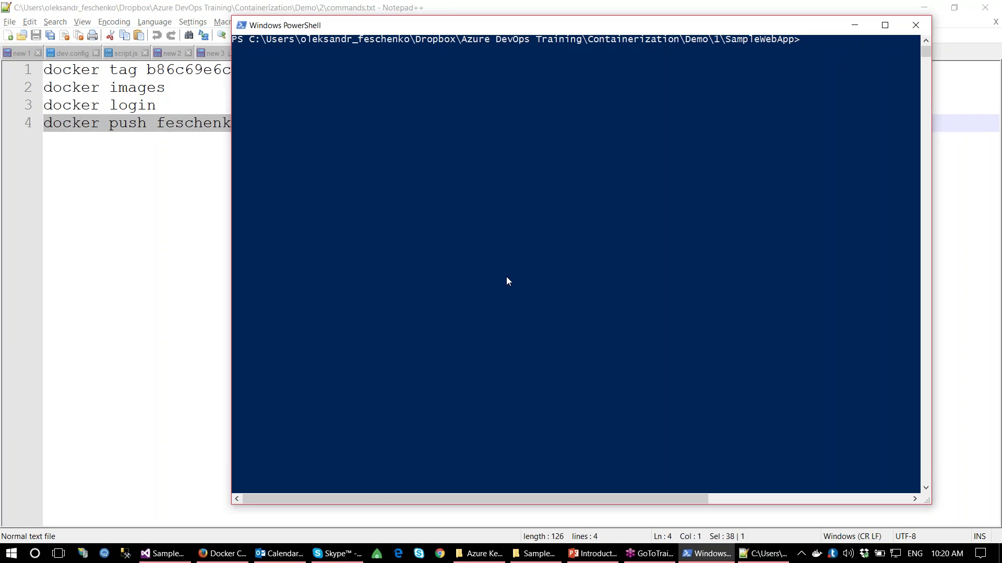
pyautogui.rightClick(470, 155)
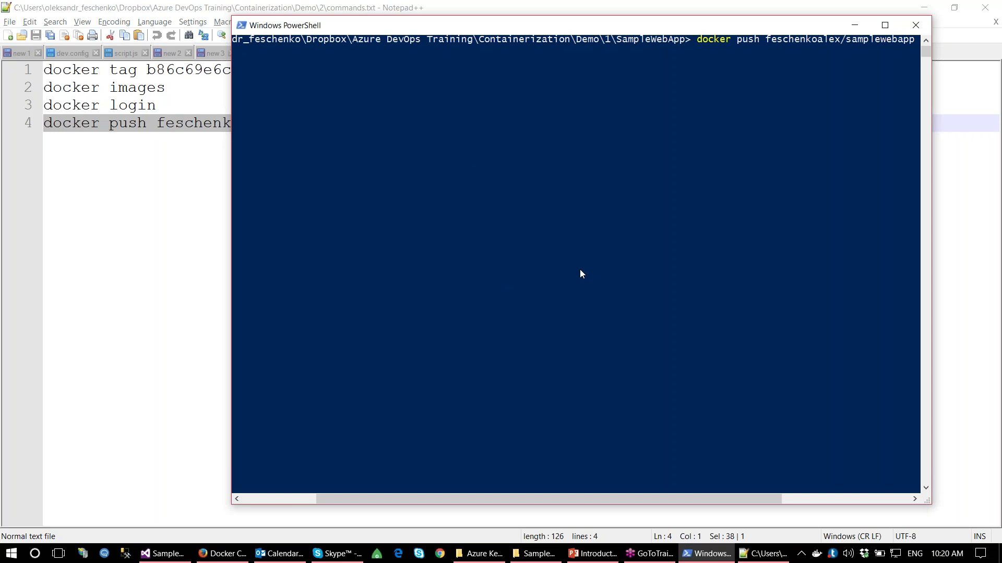
pyautogui.press('Return')
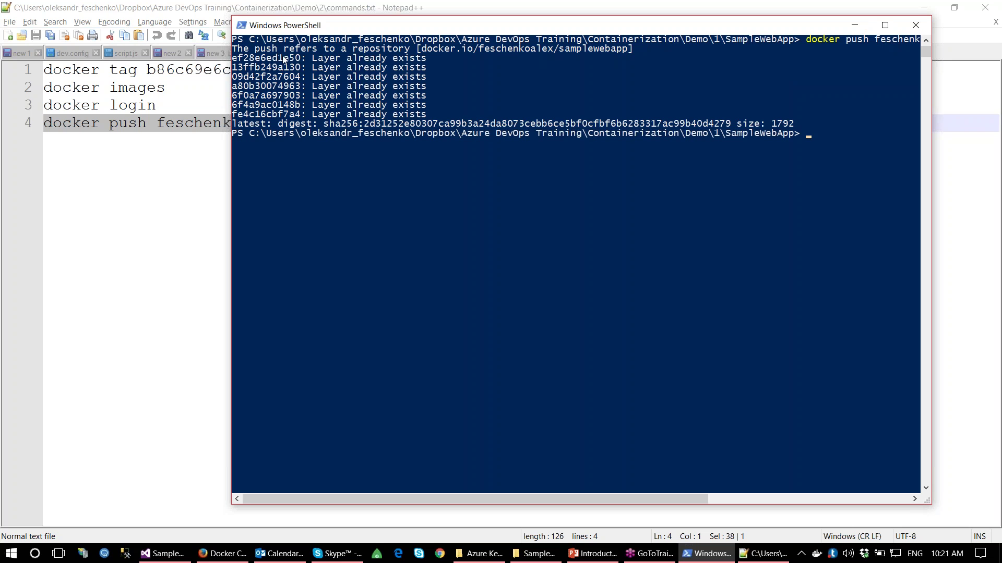
# Step: Copy the push output lines and minimize the commands.txt window
pyautogui.moveTo(244, 55)
pyautogui.mouseDown()
pyautogui.moveTo(427, 119)
pyautogui.moveTo(233, 58)
pyautogui.mouseUp()
pyautogui.press('Return')
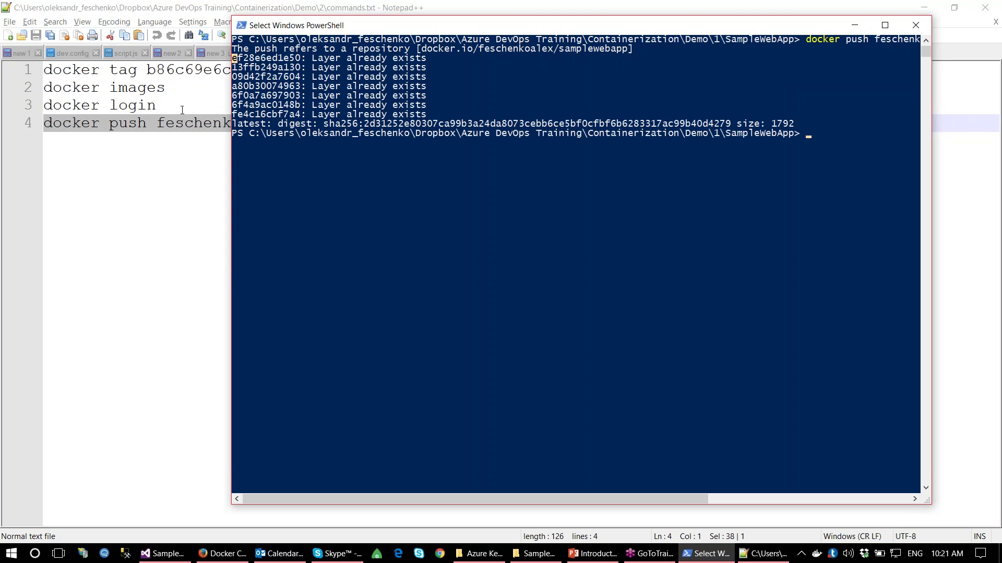
pyautogui.click(175, 123)
pyautogui.click(924, 8)
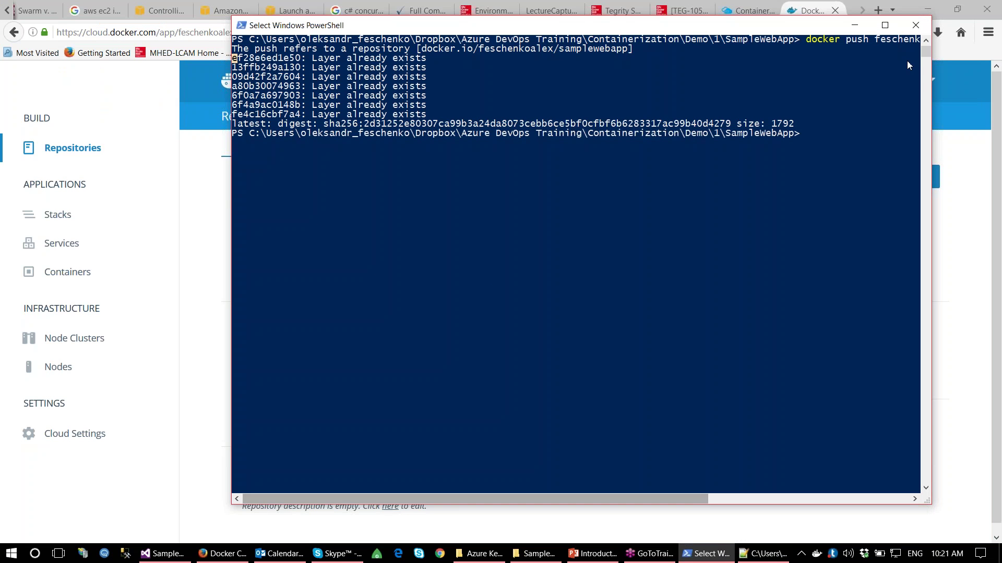
# Step: Close the Docker Cloud tab, stop the local IIS web server, and scroll the resource group to the top
pyautogui.click(810, 5)
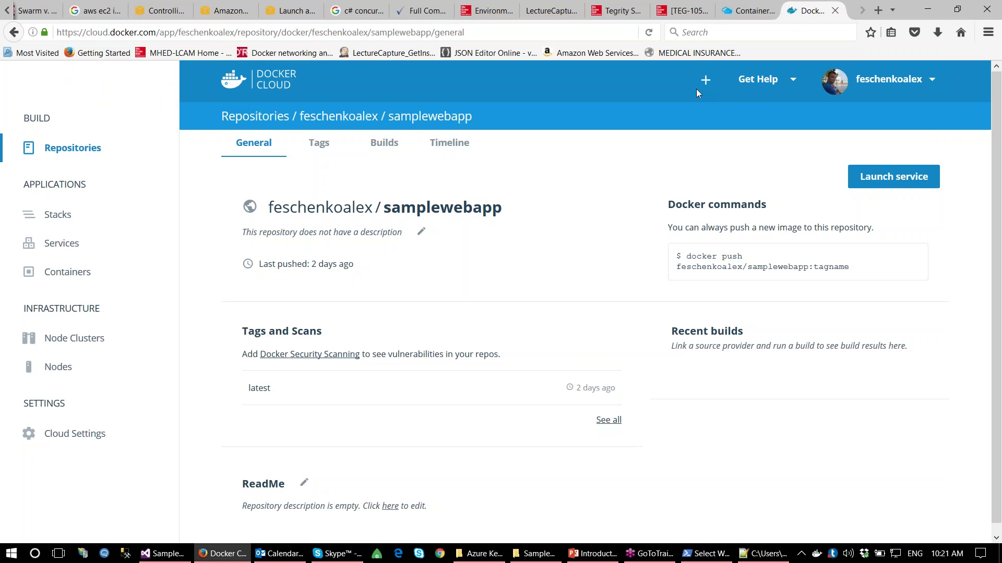
pyautogui.click(835, 10)
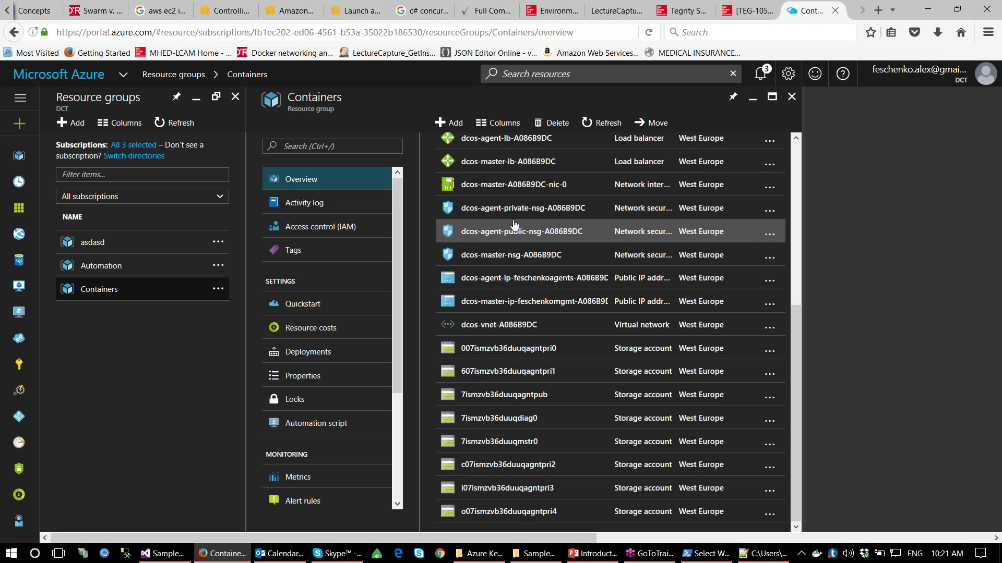
pyautogui.click(84, 554)
pyautogui.click(156, 197)
pyautogui.rightClick(144, 203)
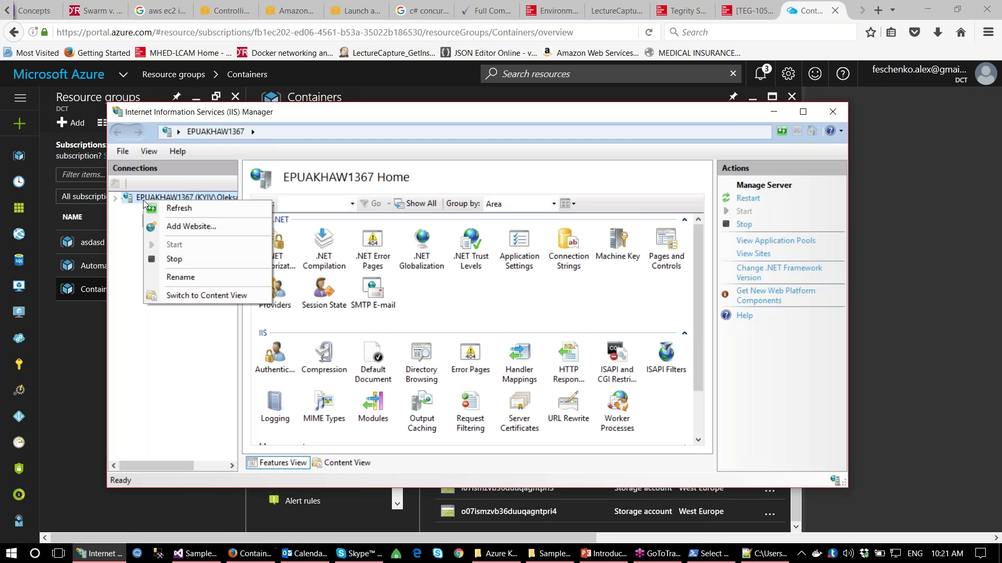
pyautogui.click(156, 259)
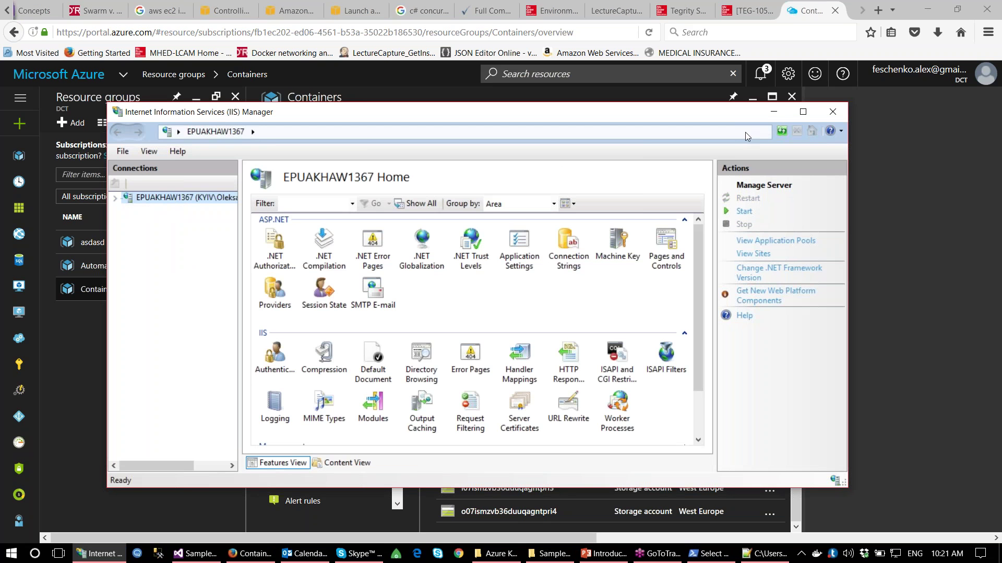
pyautogui.click(842, 113)
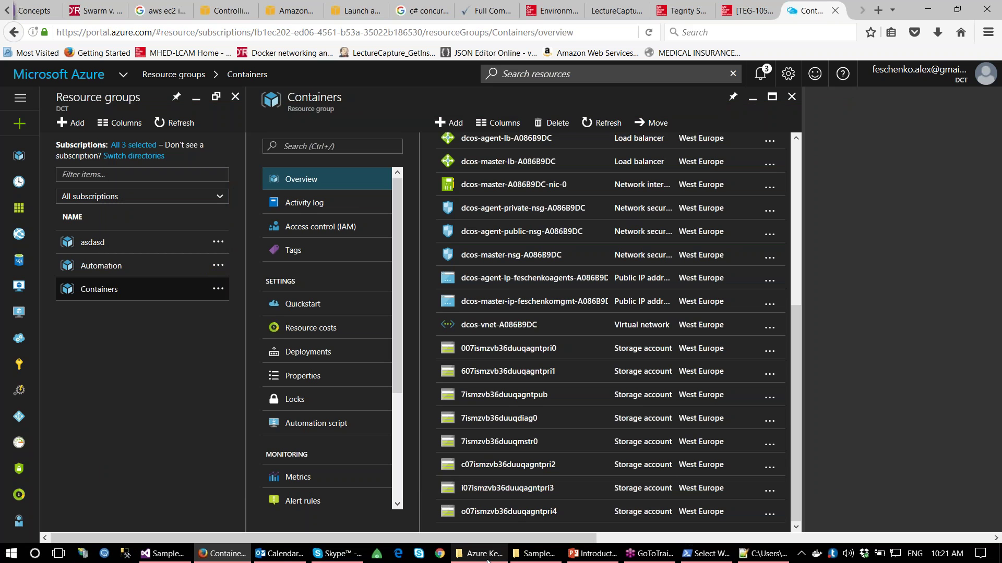
pyautogui.scroll(5, 509, 215)
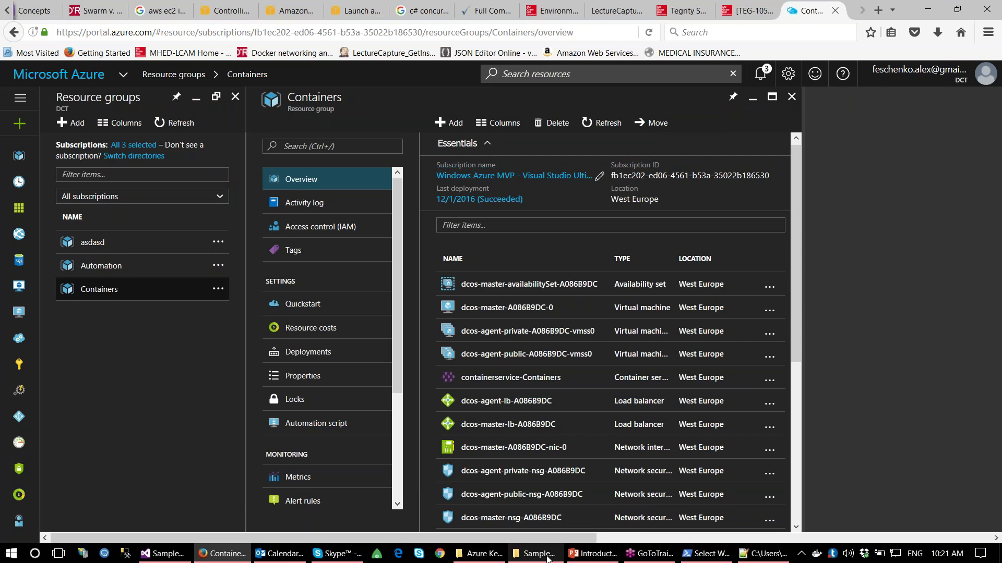
# Step: Navigate from the Containerization folder into Demo\2 and launch putty.exe
pyautogui.moveTo(539, 560)
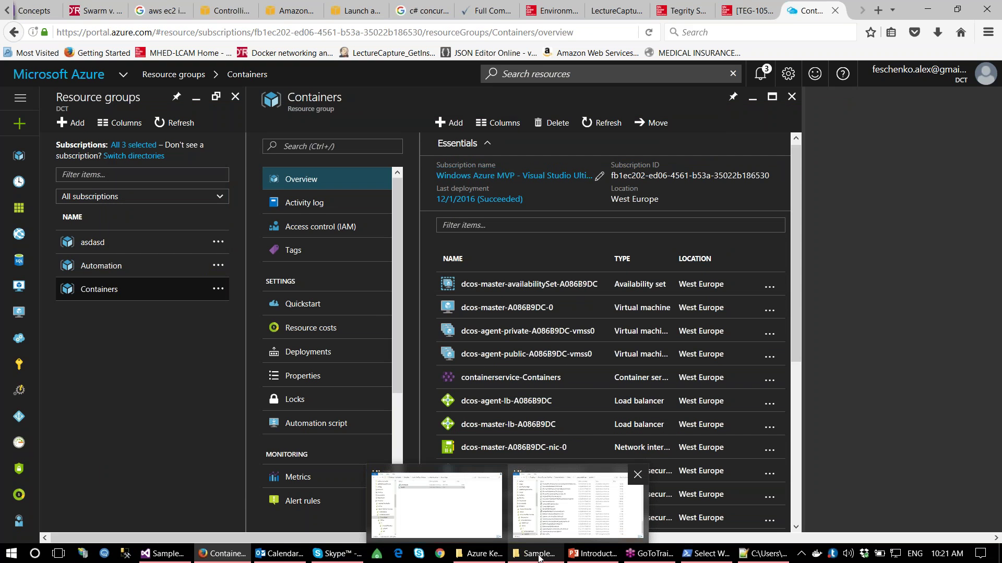
pyautogui.click(436, 503)
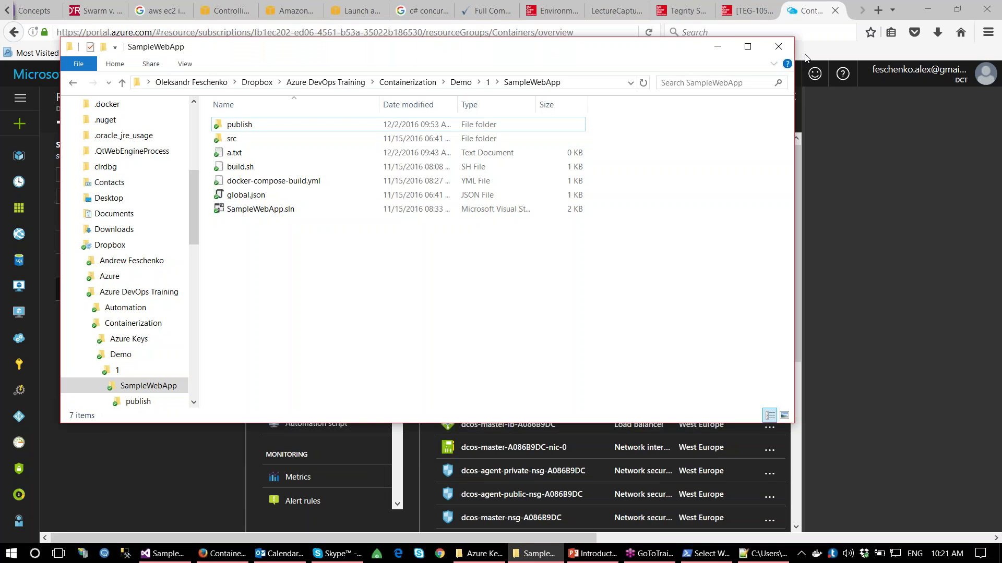
pyautogui.click(717, 47)
pyautogui.click(471, 558)
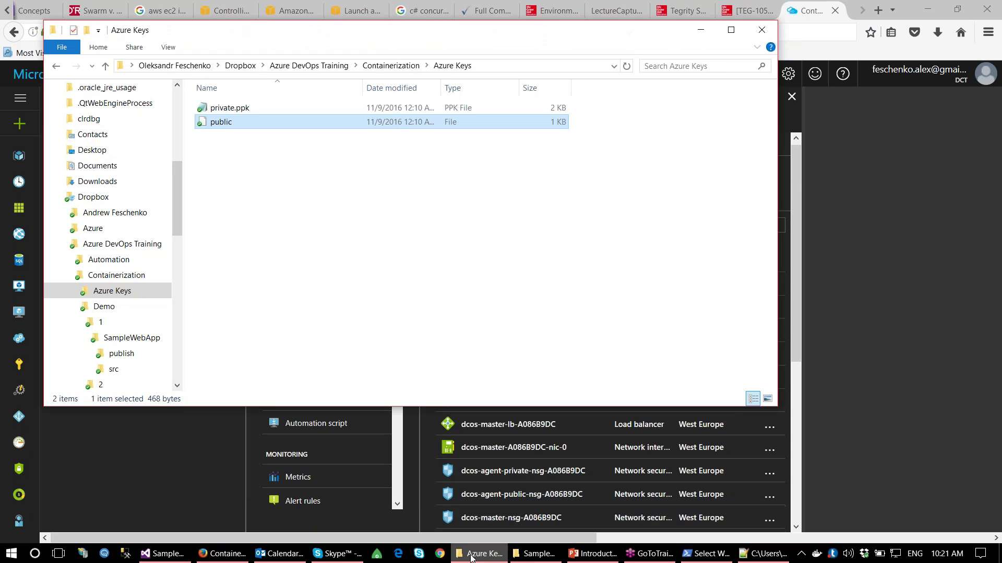
pyautogui.click(400, 68)
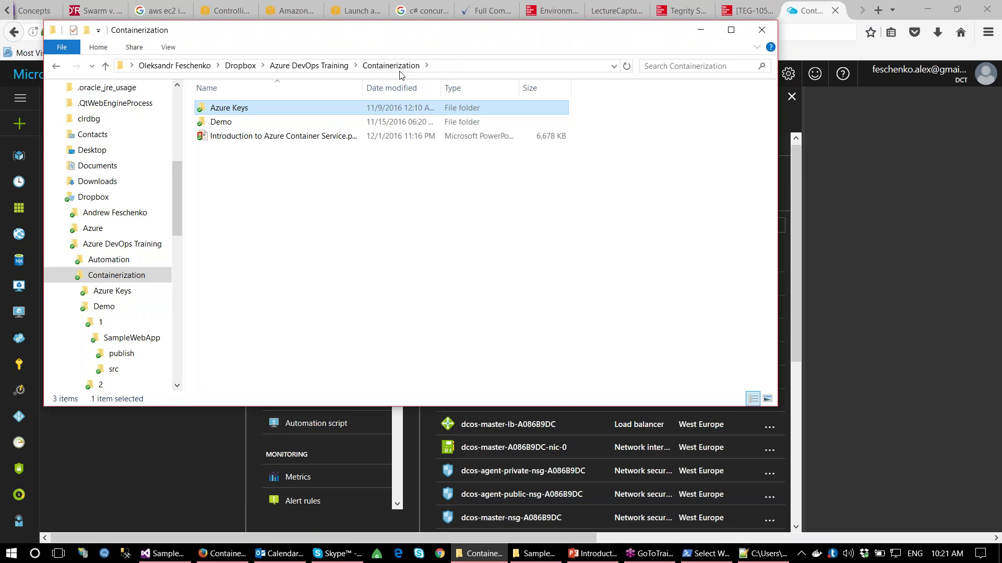
pyautogui.doubleClick(226, 122)
pyautogui.doubleClick(226, 123)
pyautogui.doubleClick(226, 136)
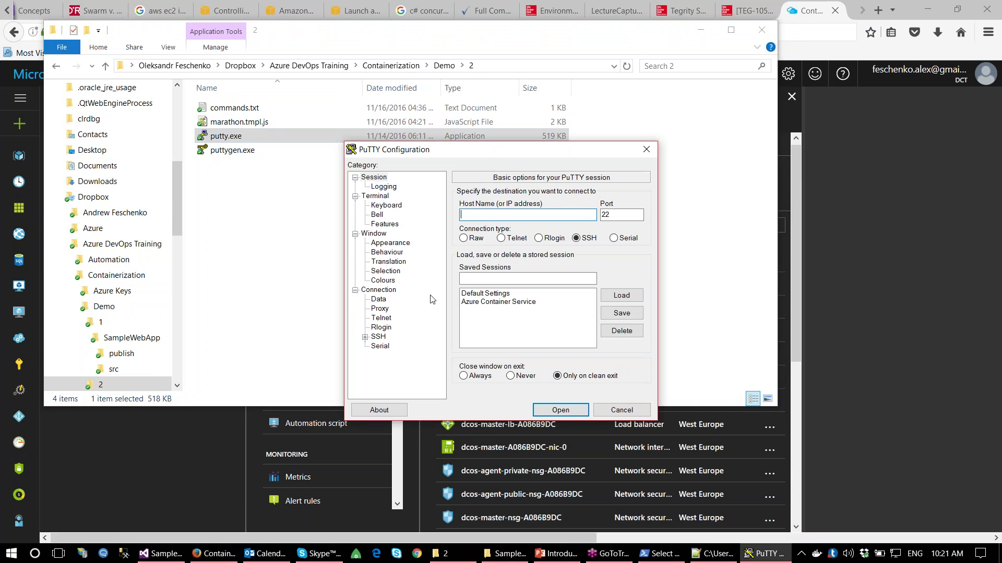
# Step: Load the saved Azure Container Service session and check its master host name and port 2200
pyautogui.click(701, 30)
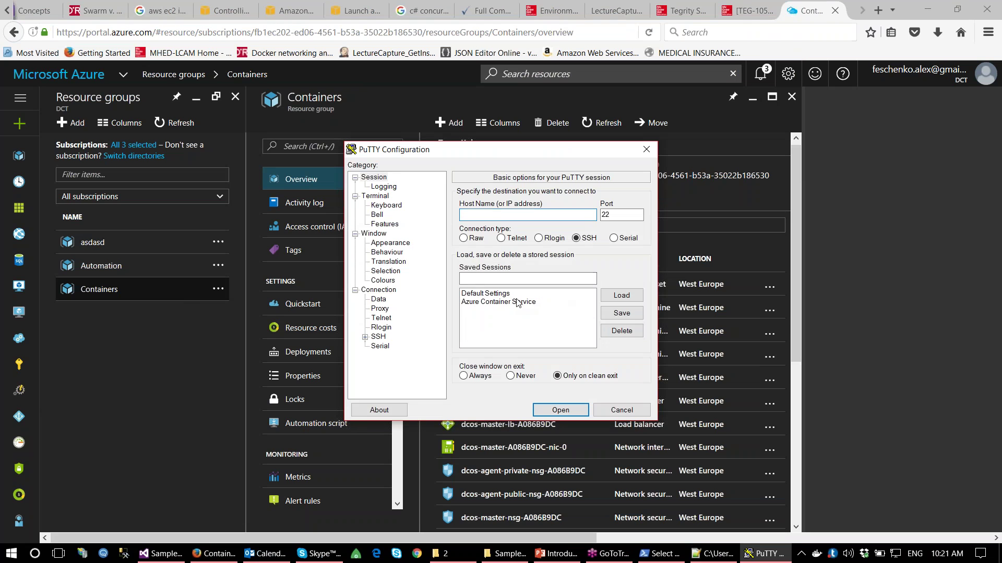
pyautogui.click(516, 303)
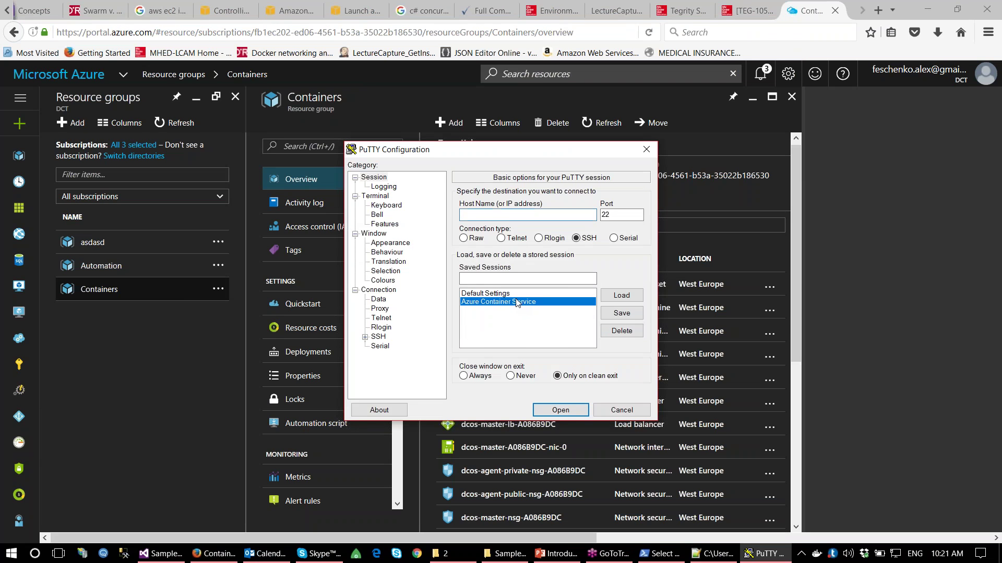
pyautogui.click(622, 296)
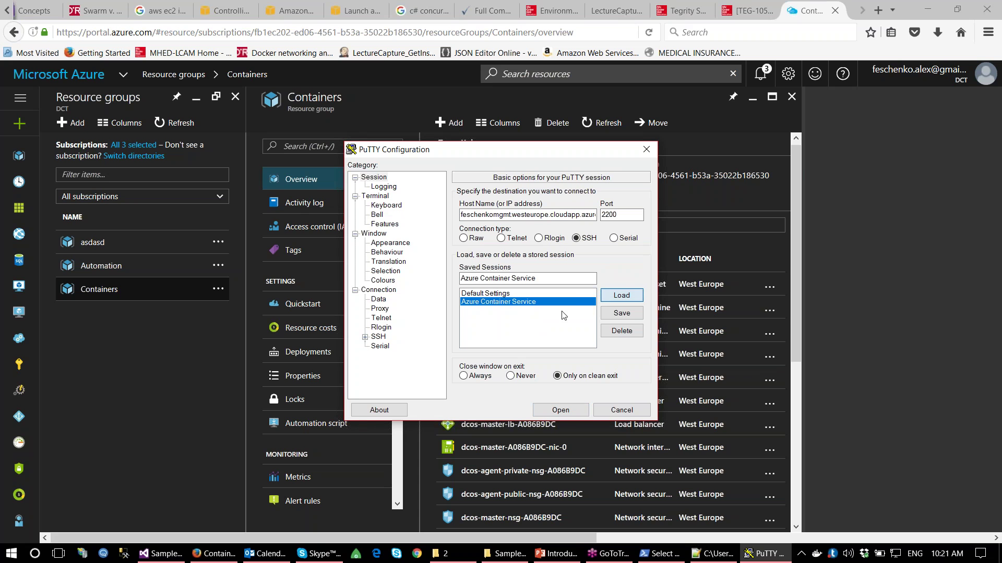
pyautogui.click(462, 213)
pyautogui.click(511, 214)
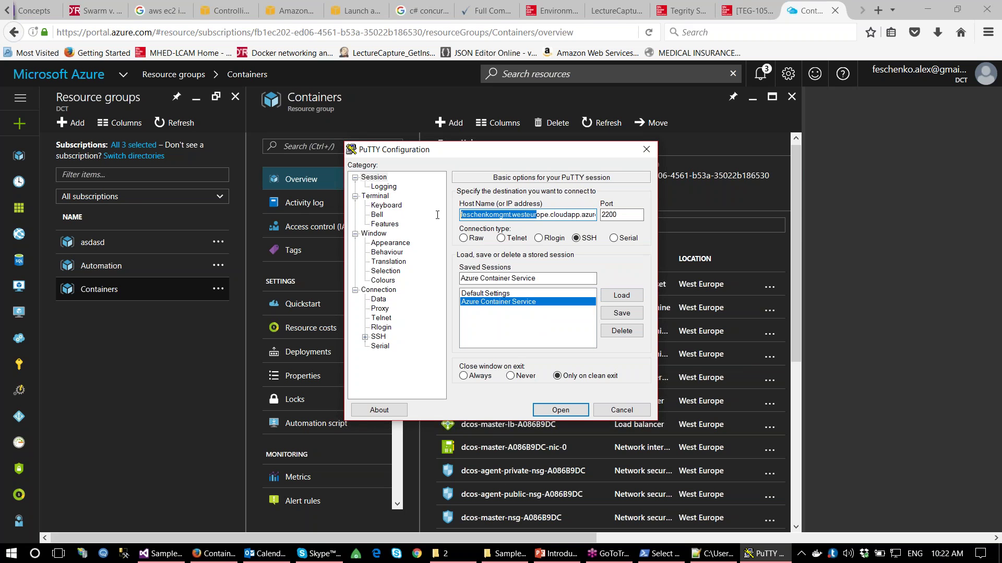
pyautogui.click(923, 205)
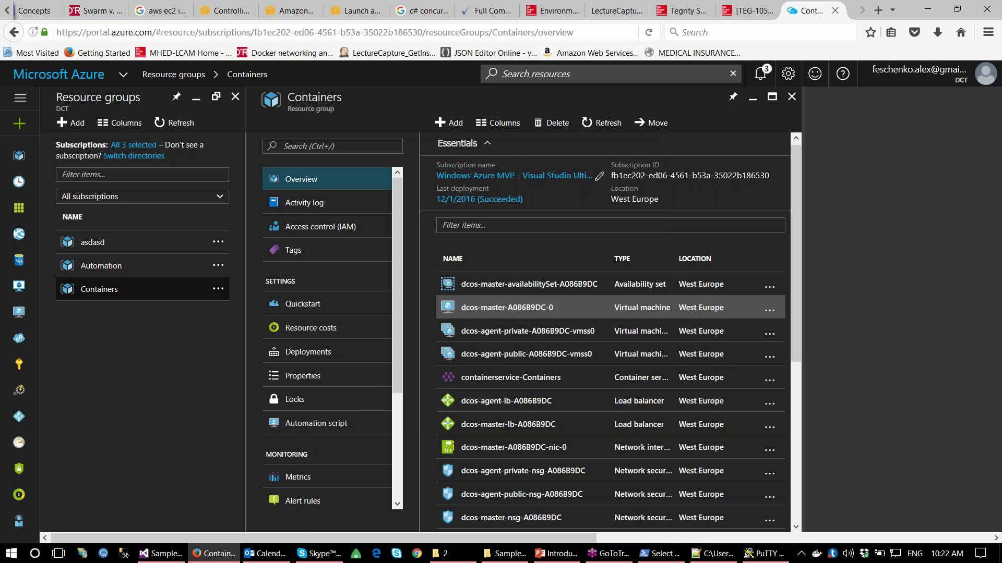
# Step: Compare the containerservice-Containers Master FQDN with PuTTY's host name and port 2200
pyautogui.click(501, 381)
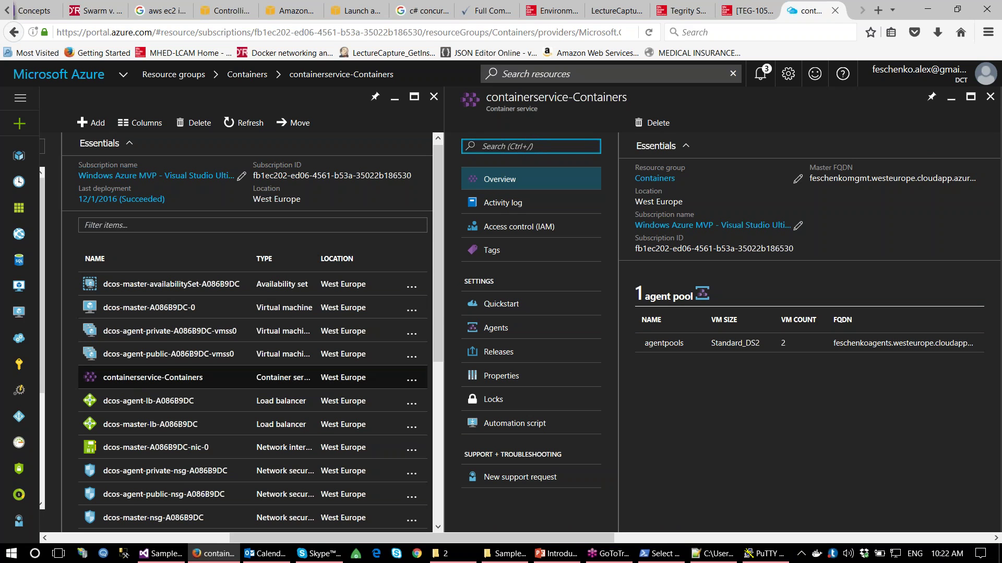
pyautogui.doubleClick(835, 179)
pyautogui.hotkey('alt', 'Tab')
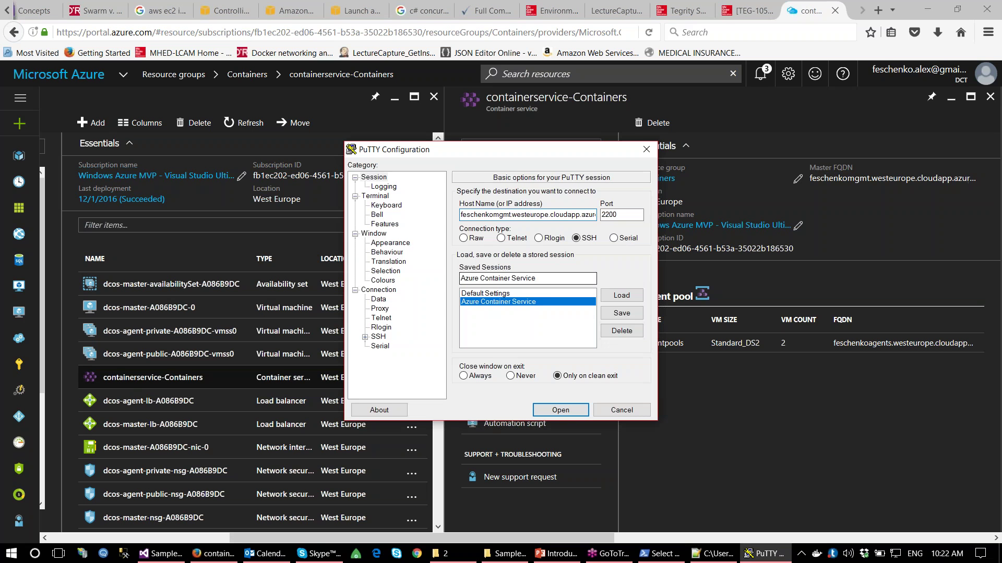
pyautogui.moveTo(532, 214); pyautogui.dragTo(427, 218)
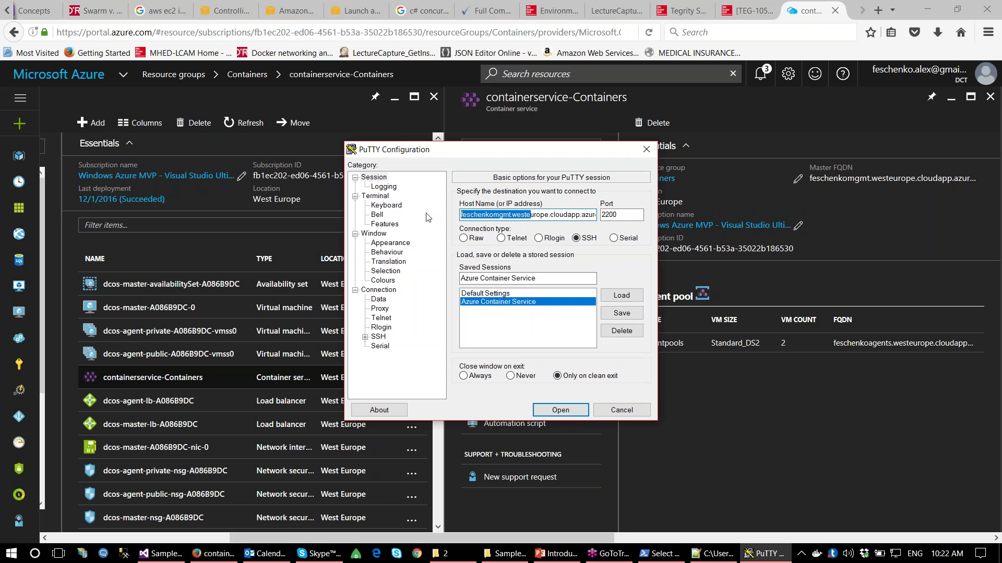
pyautogui.click(637, 214)
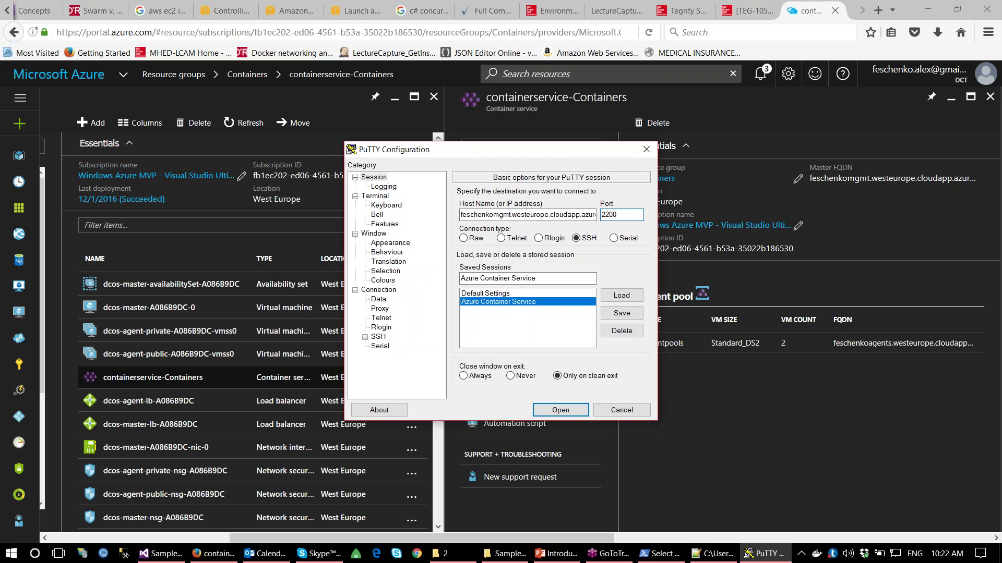
pyautogui.moveTo(465, 152); pyautogui.dragTo(492, 133)
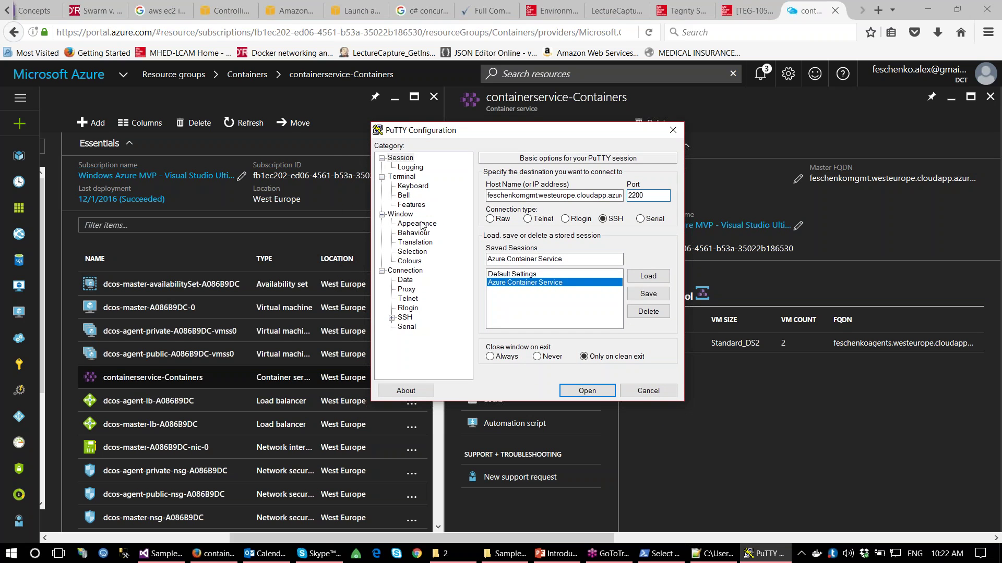
# Step: Confirm the SSH Auth key file is private.ppk, then open the connection
pyautogui.click(392, 318)
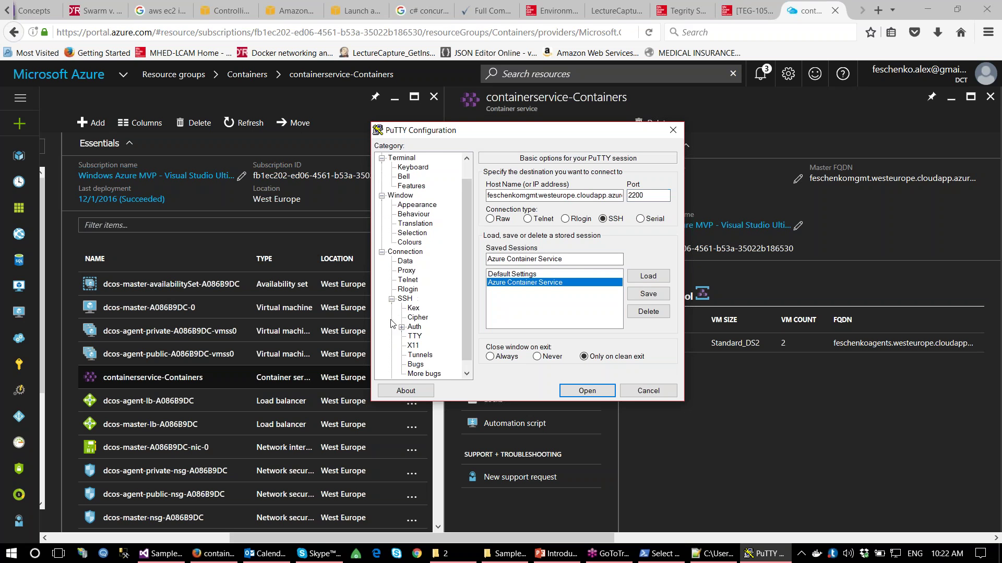
pyautogui.click(414, 318)
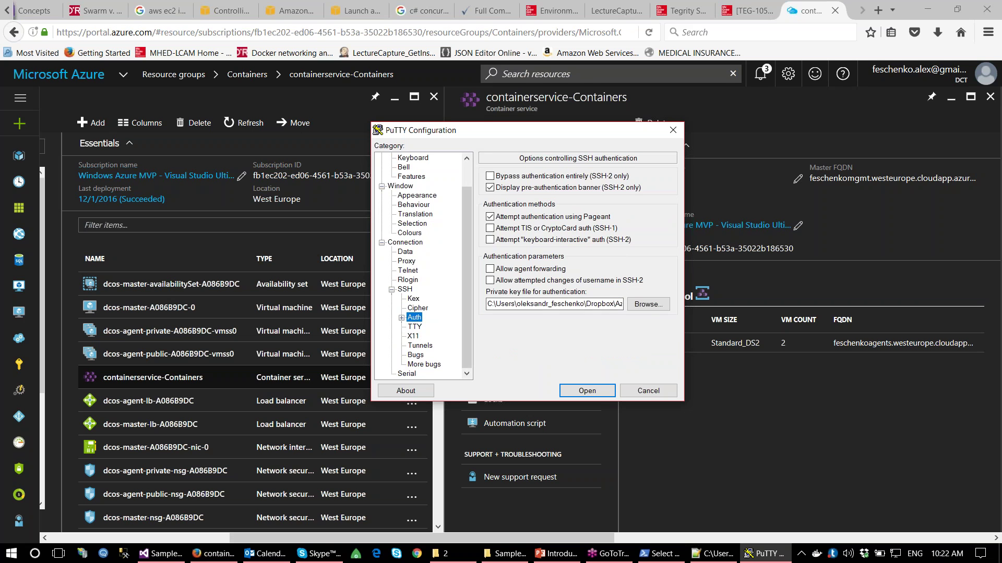
pyautogui.click(568, 303)
pyautogui.moveTo(568, 304); pyautogui.dragTo(622, 306)
pyautogui.click(589, 305)
pyautogui.click(604, 306)
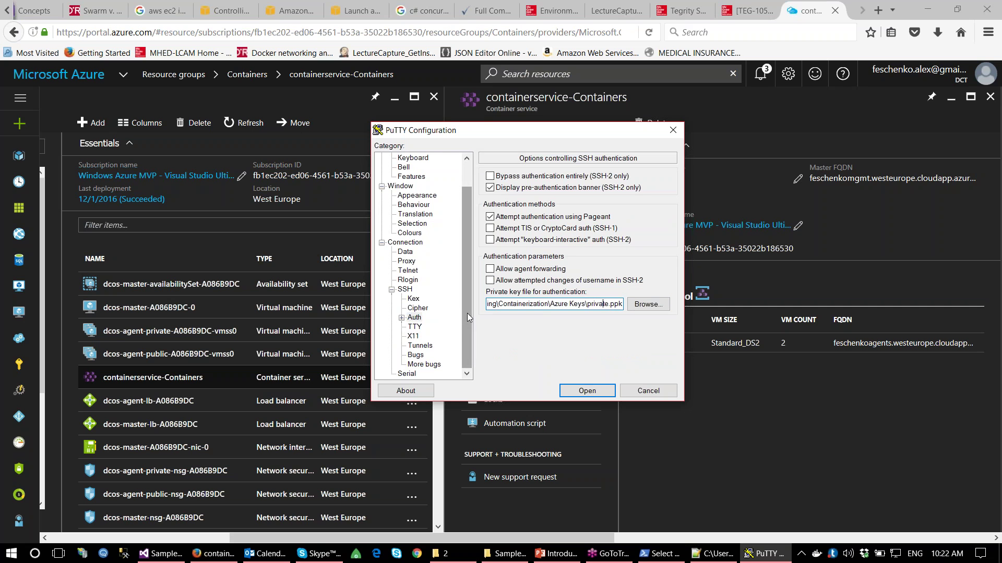
pyautogui.scroll(1, 467, 271)
pyautogui.click(401, 158)
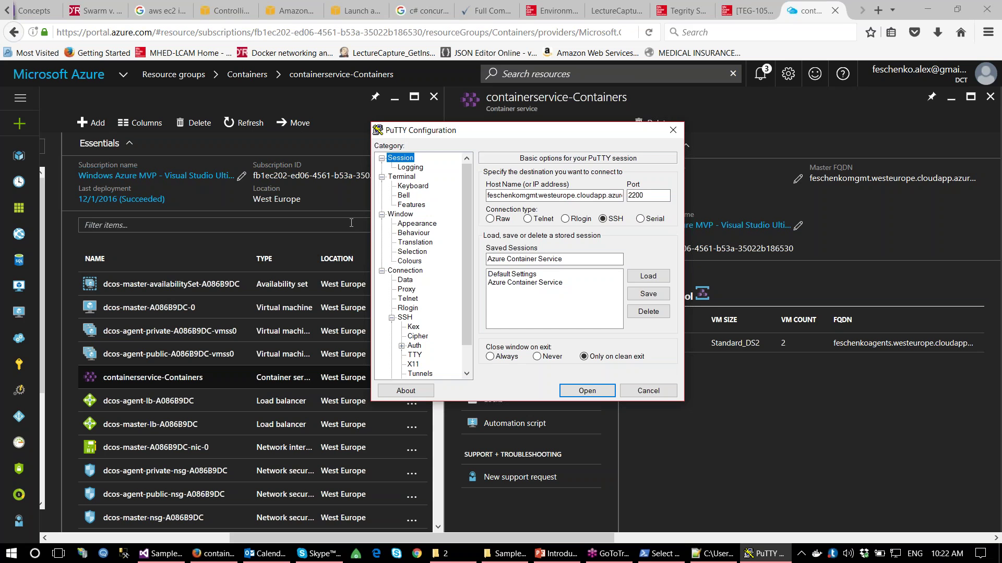
pyautogui.click(587, 391)
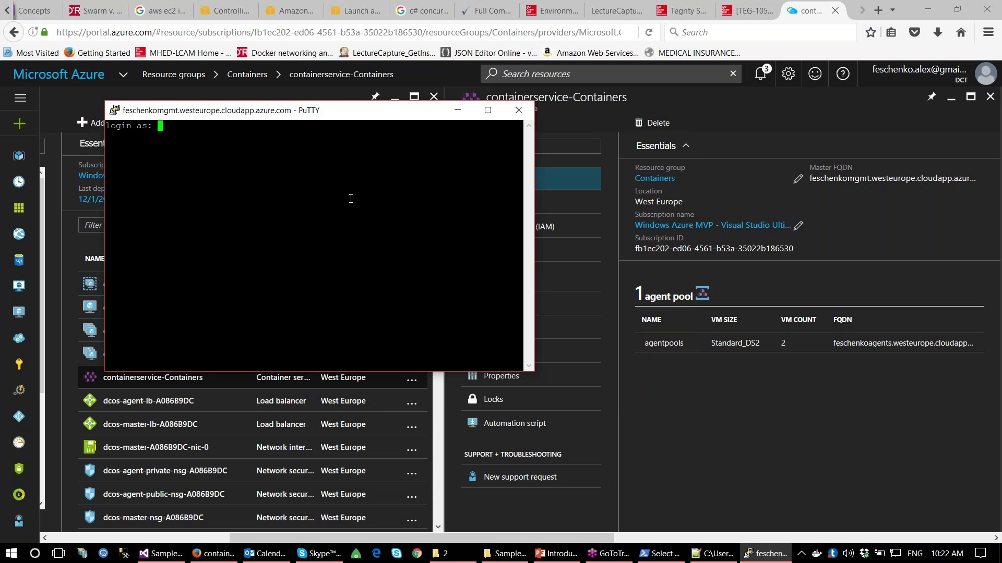
# Step: Enter the account's login name to reach the dcos-master Ubuntu shell, then return to Firefox
pyautogui.write('feschenko')
pyautogui.press('Return')
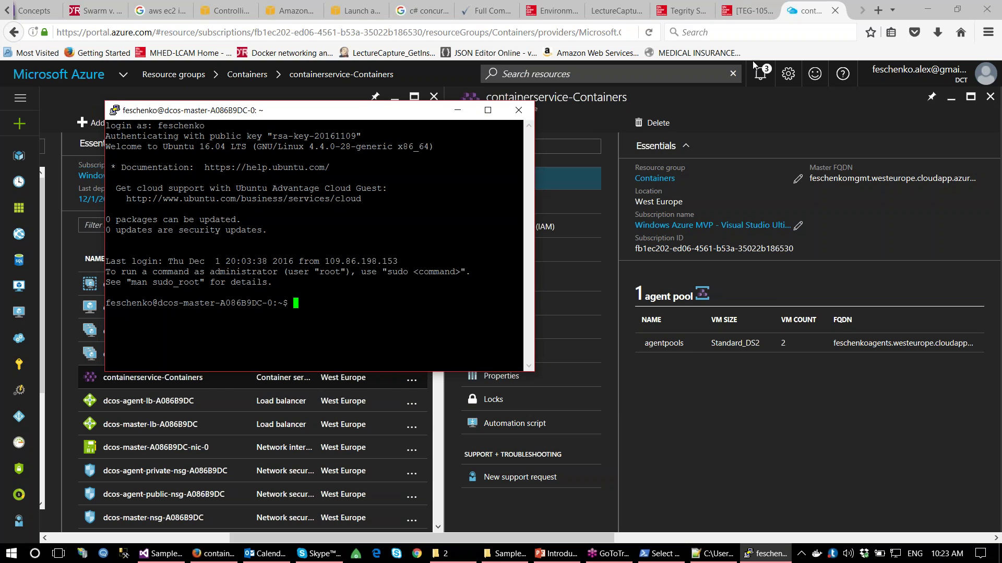
pyautogui.click(812, 17)
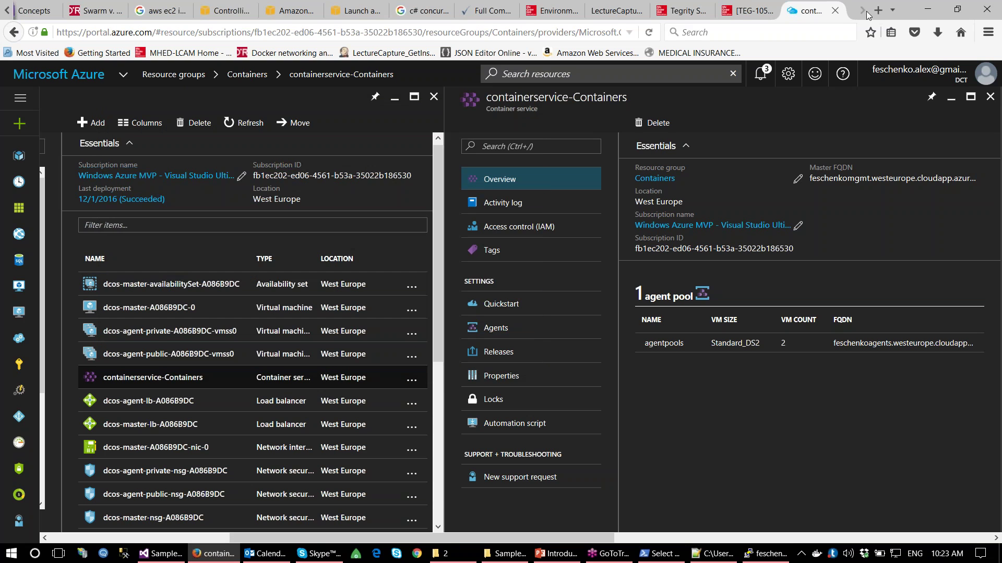
# Step: Load the DC/OS dashboard at localhost in a new Firefox tab
pyautogui.click(878, 10)
pyautogui.write('localhost/')
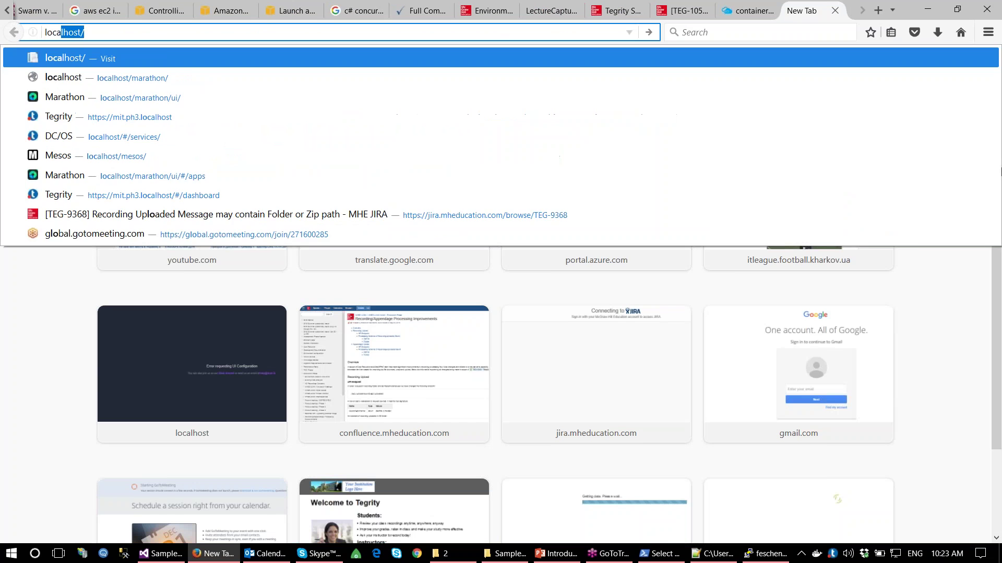
pyautogui.press('Right')
pyautogui.press('BackSpace')
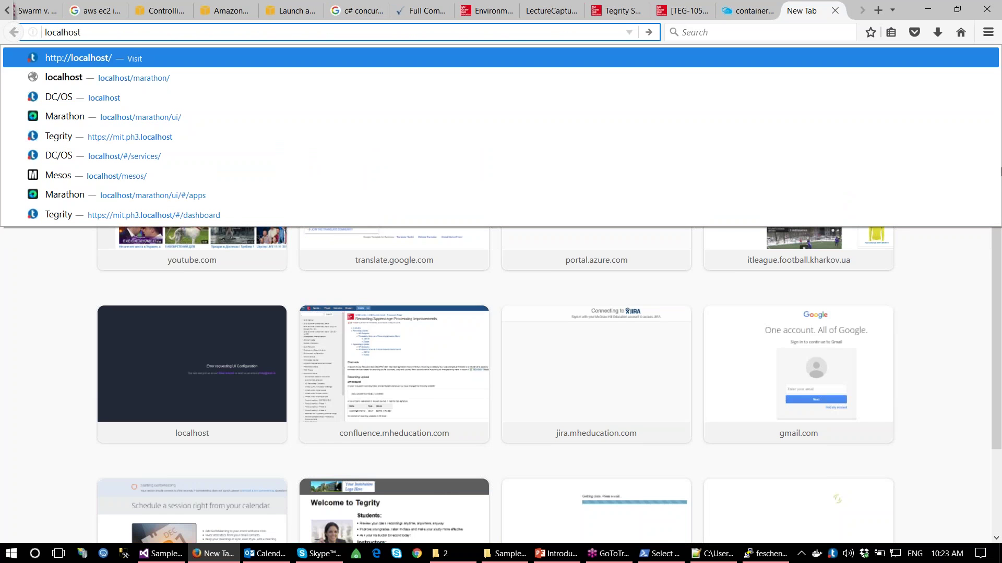
pyautogui.press('Return')
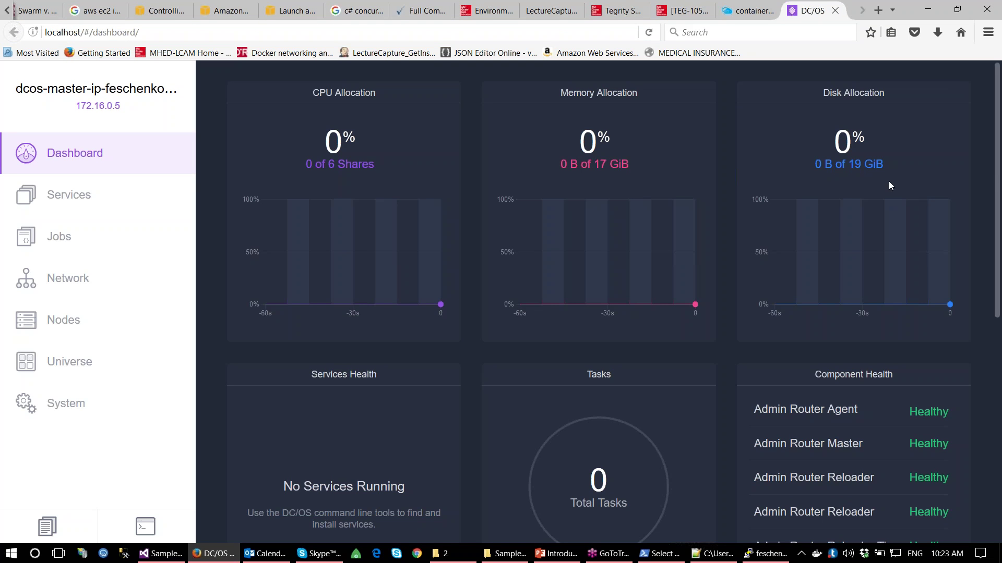
# Step: Review the dashboard: 0% of 6 CPU shares allocated, no running services, 3 connected nodes
pyautogui.moveTo(315, 89); pyautogui.dragTo(854, 239)
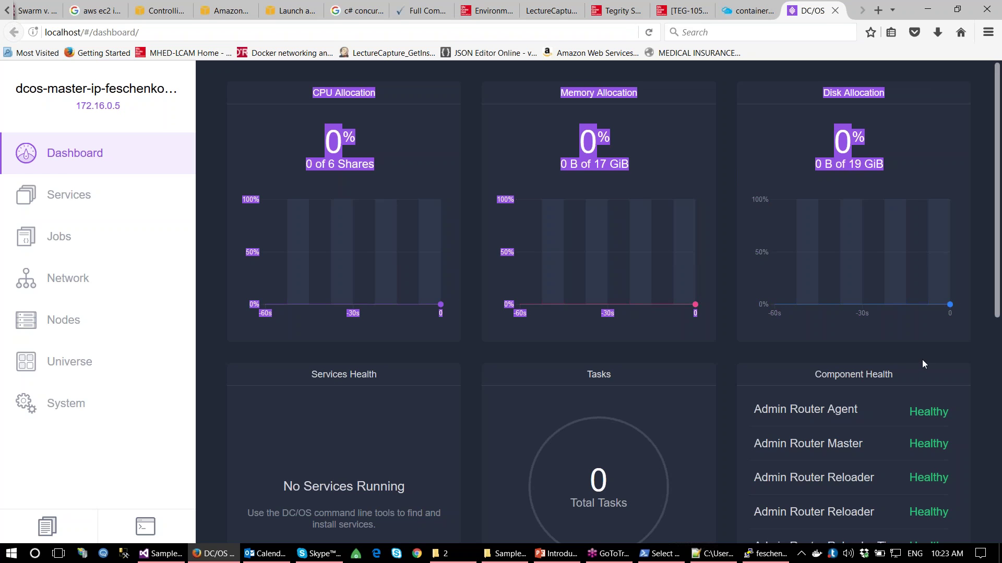
pyautogui.click(900, 282)
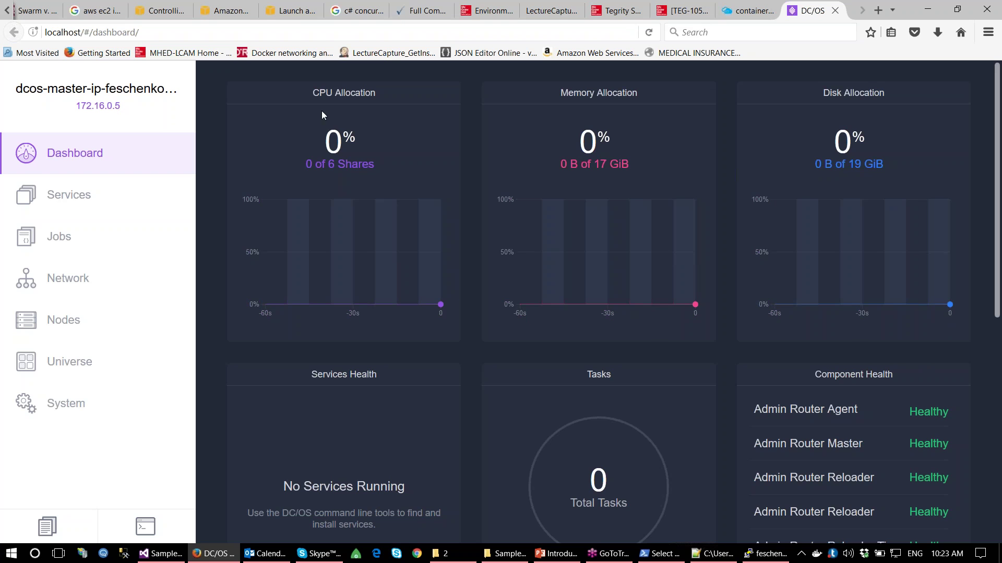
pyautogui.scroll(-7, 584, 309)
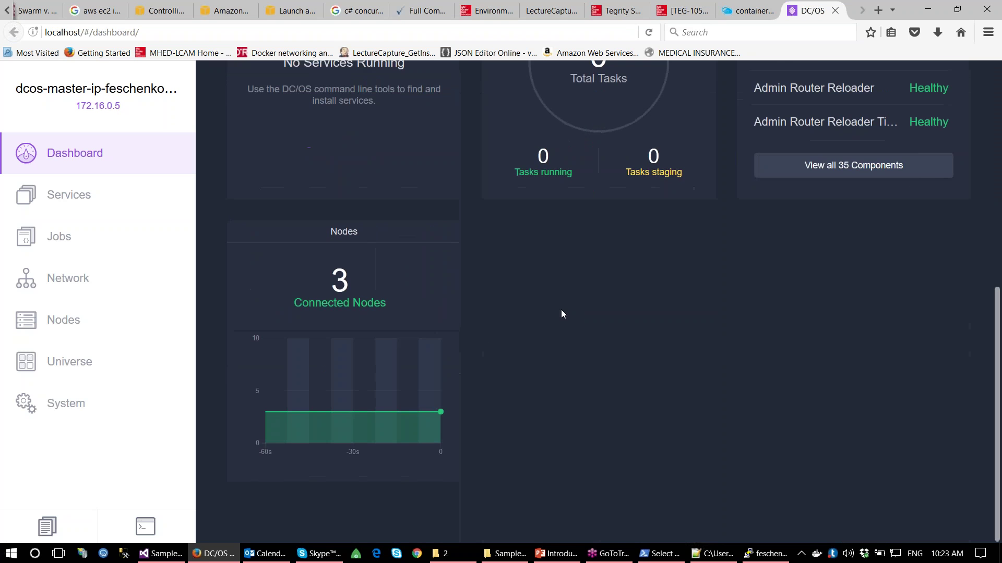
pyautogui.scroll(7, 317, 330)
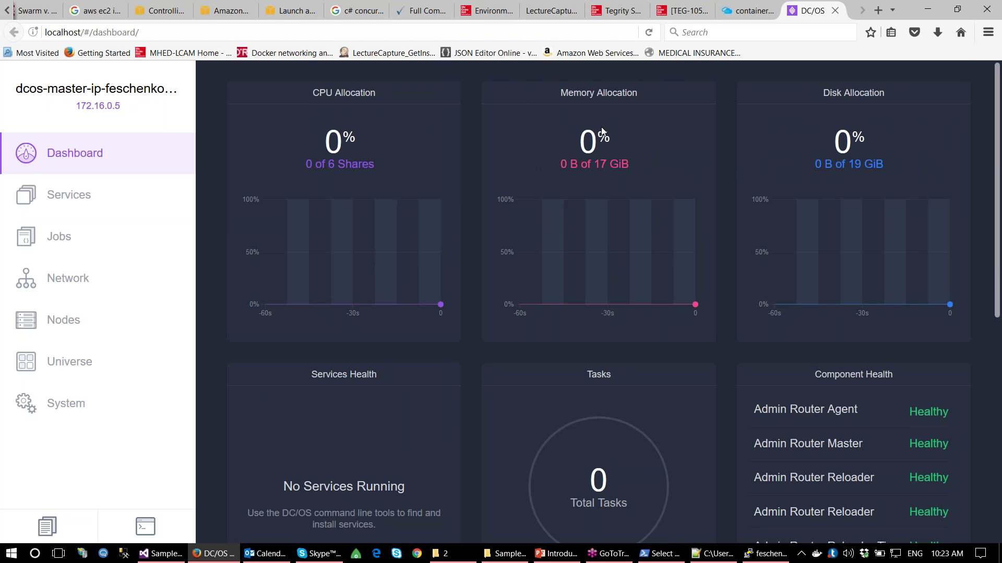
pyautogui.scroll(-8, 846, 211)
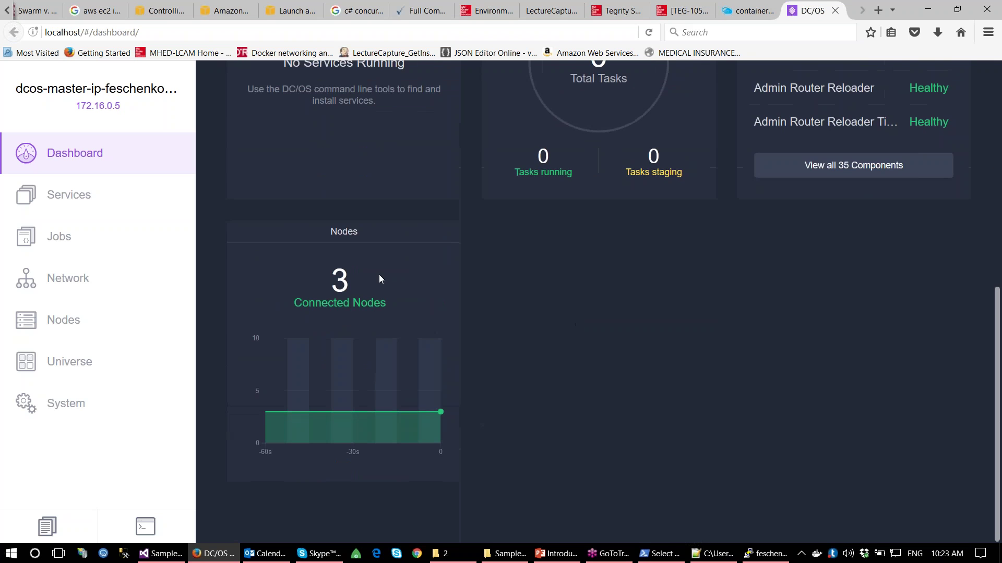
pyautogui.moveTo(385, 305)
pyautogui.mouseDown()
pyautogui.moveTo(333, 264)
pyautogui.moveTo(393, 317)
pyautogui.moveTo(333, 278)
pyautogui.moveTo(374, 306)
pyautogui.mouseUp()
pyautogui.click(334, 263)
pyautogui.click(391, 310)
pyautogui.click(333, 282)
pyautogui.click(400, 313)
pyautogui.scroll(8, 531, 341)
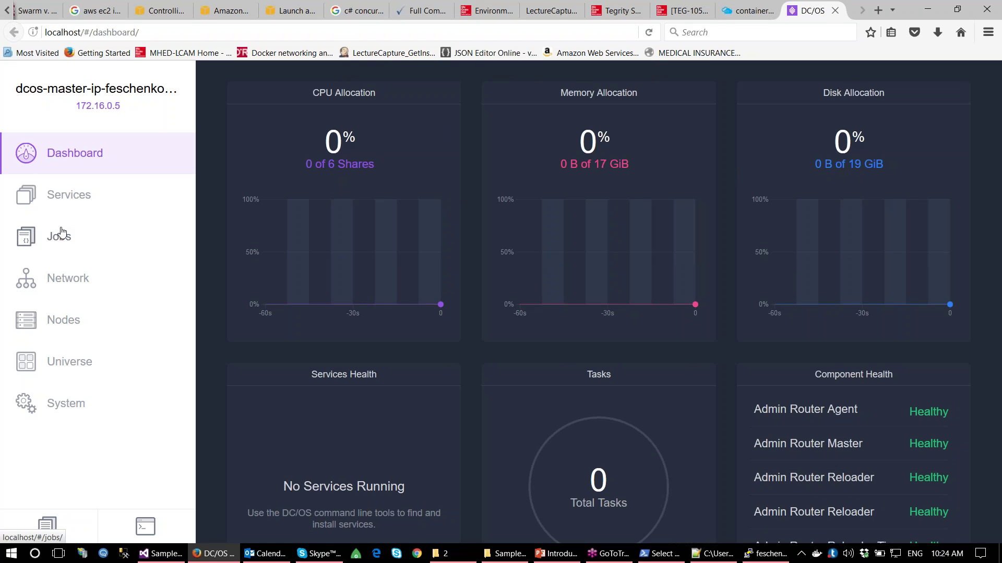
# Step: Browse the Universe catalogue down to marathon-lb and open its 1.4.2 package page
pyautogui.click(70, 361)
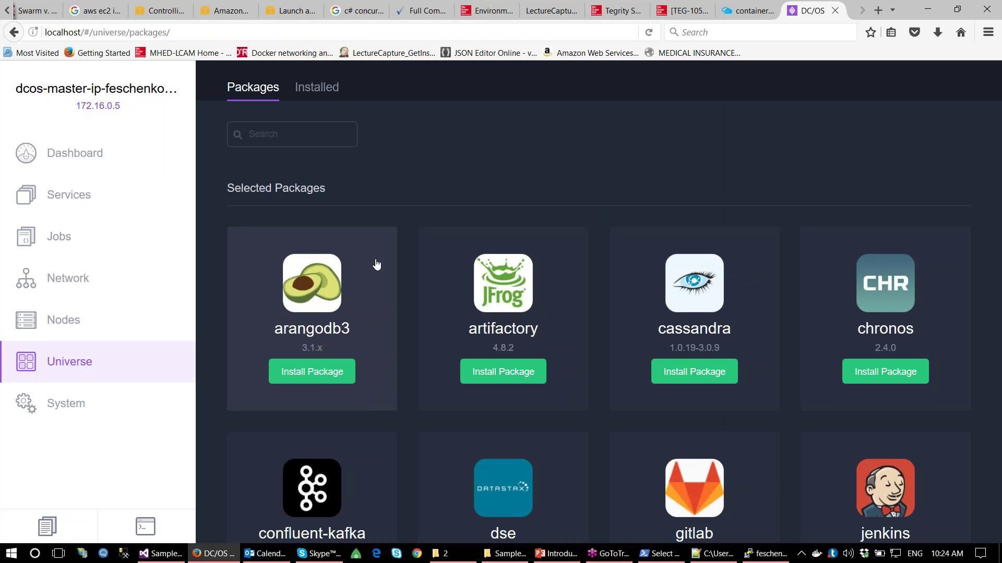
pyautogui.scroll(-1, 874, 342)
pyautogui.scroll(-10, 873, 342)
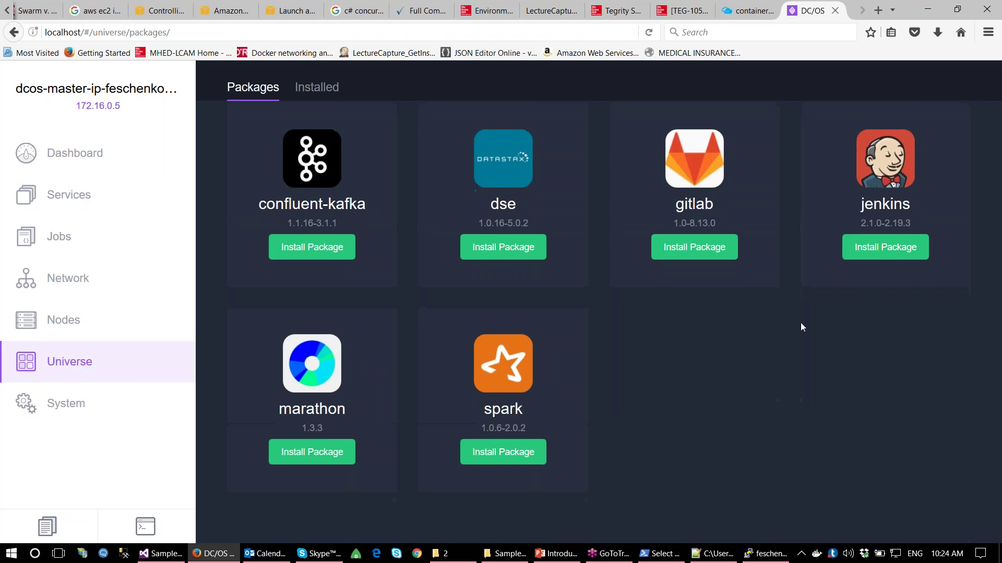
pyautogui.scroll(-15, 350, 319)
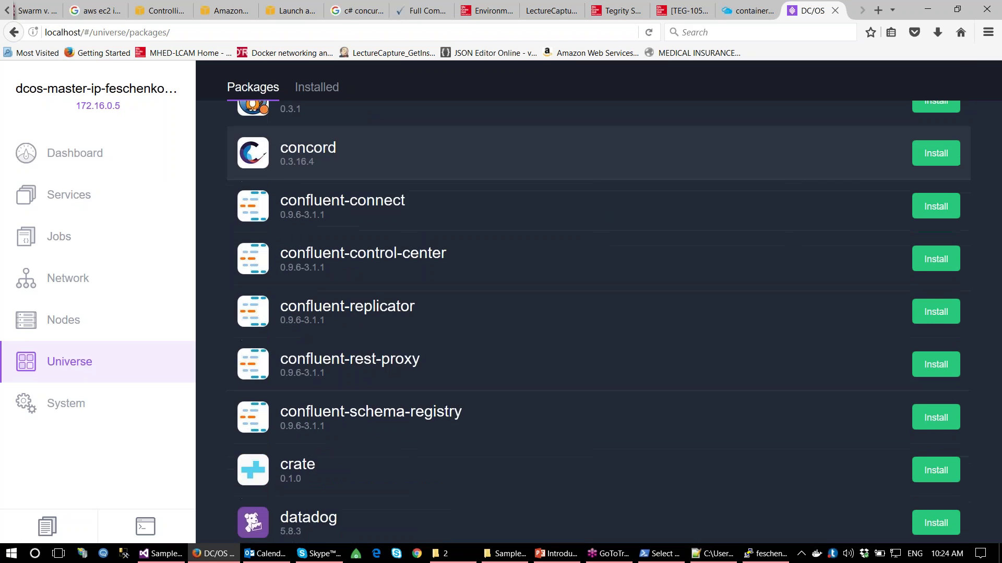
pyautogui.scroll(-16, 367, 364)
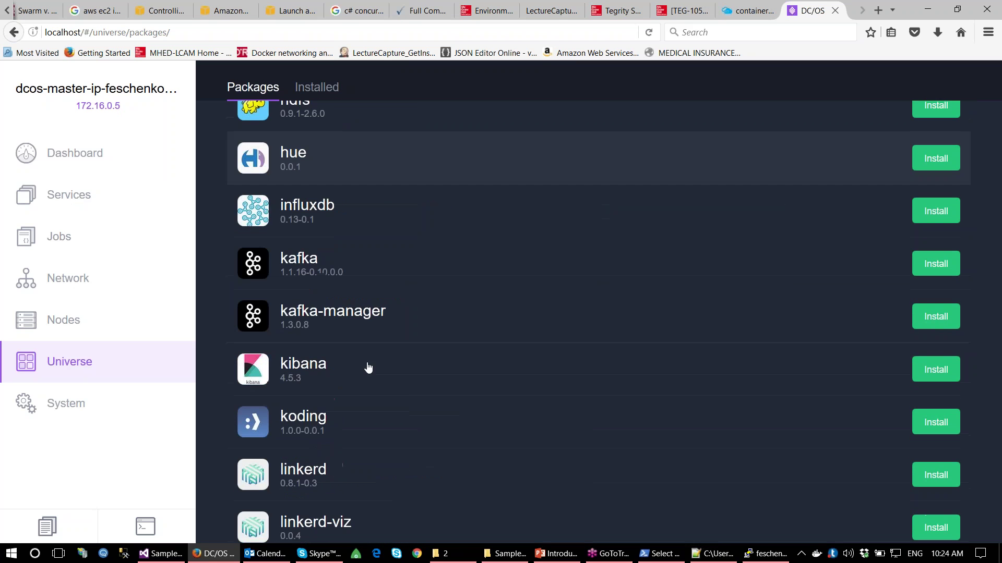
pyautogui.scroll(-5, 365, 365)
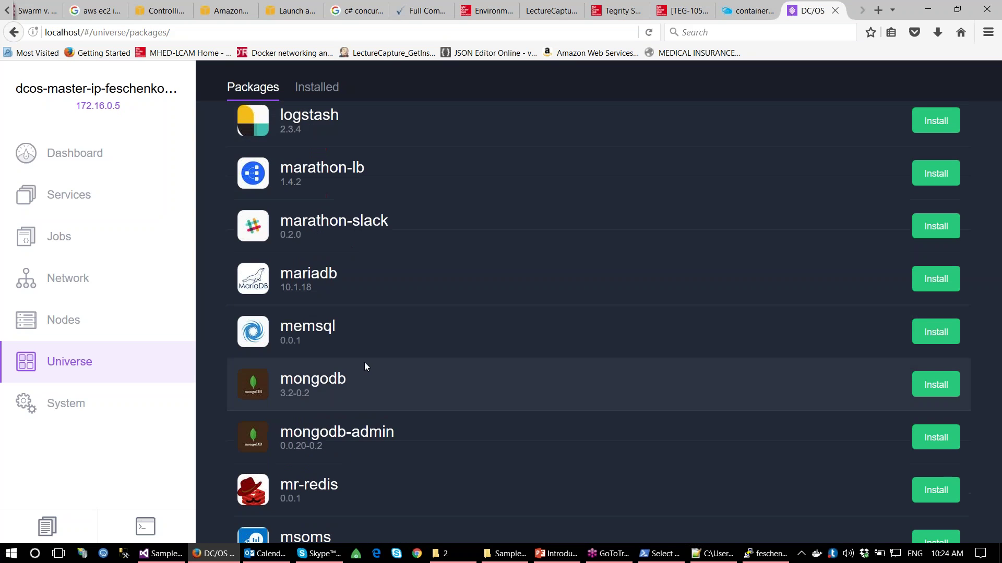
pyautogui.click(355, 180)
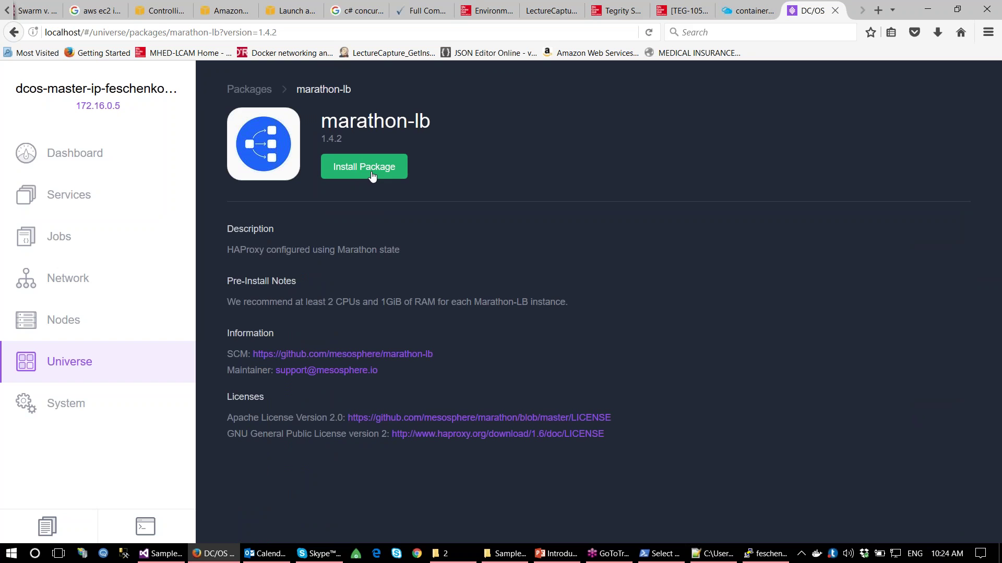
# Step: In marathon-lb's advanced install configuration, set cpus to 1 and mem to 568
pyautogui.click(372, 174)
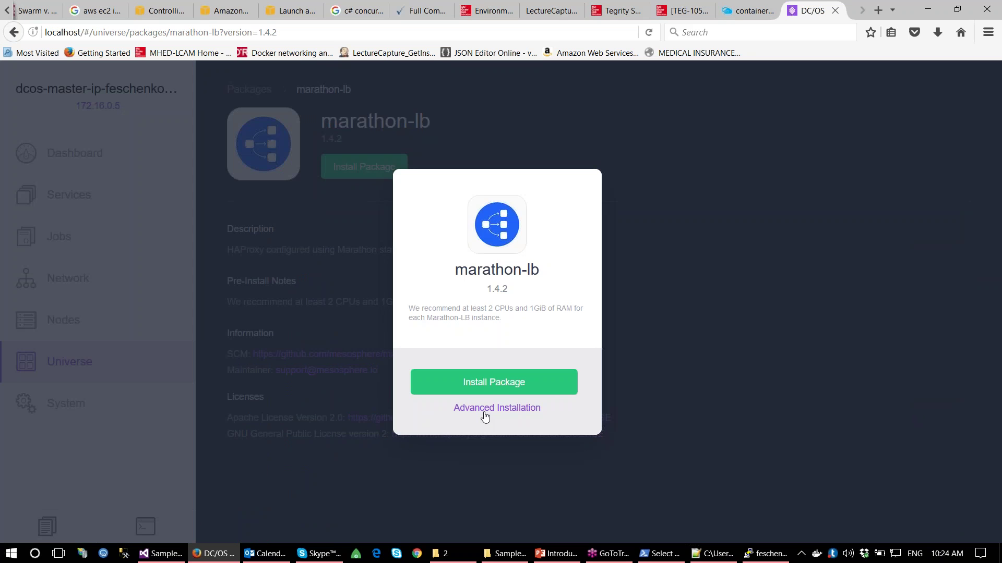
pyautogui.click(484, 412)
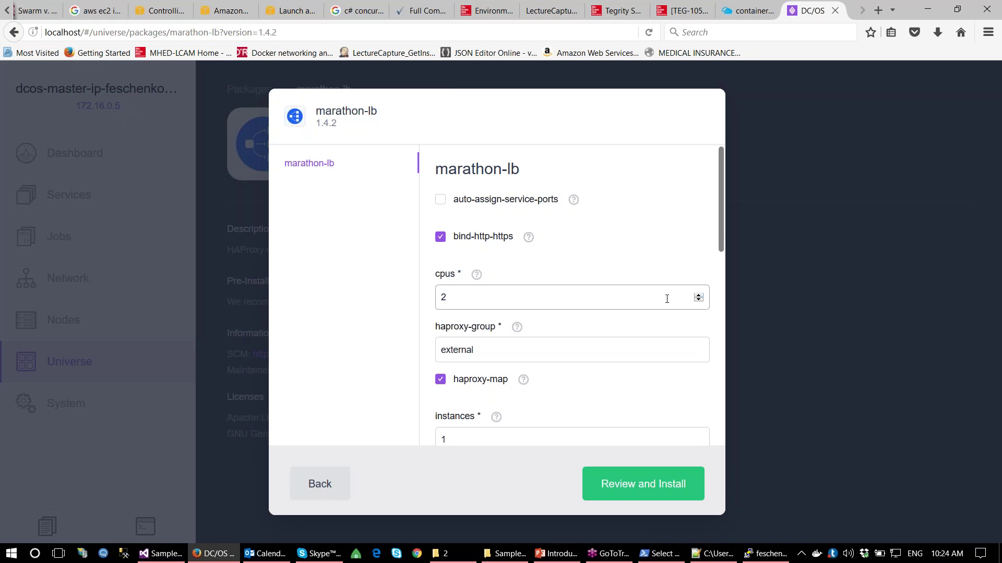
pyautogui.doubleClick(646, 296)
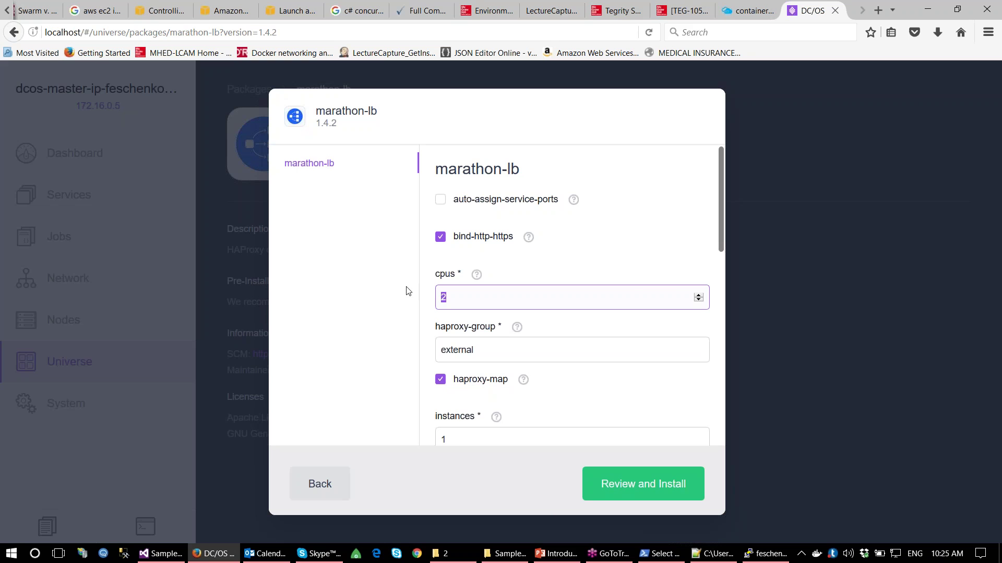
pyautogui.write('1')
pyautogui.scroll(-5, 713, 266)
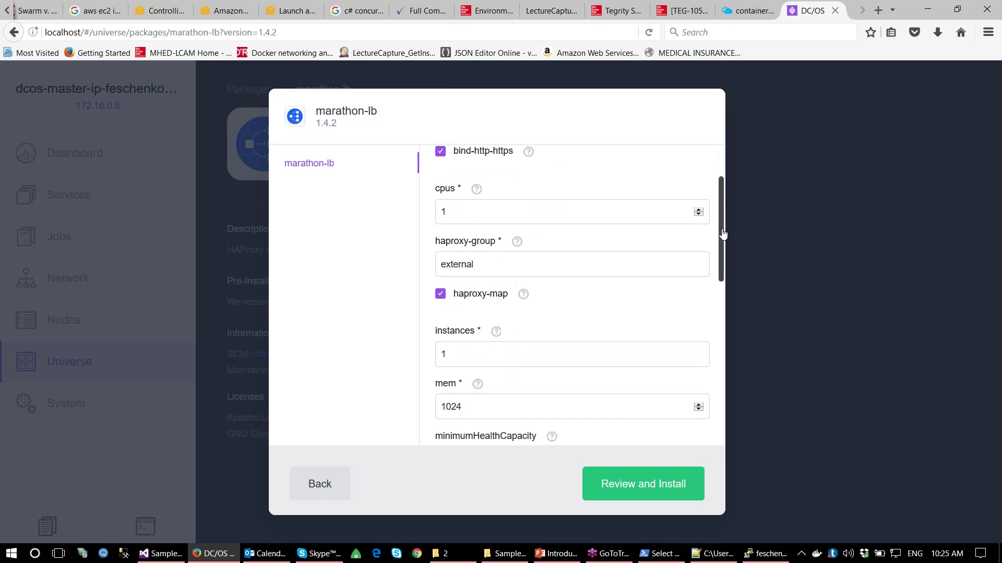
pyautogui.doubleClick(519, 276)
pyautogui.write('568')
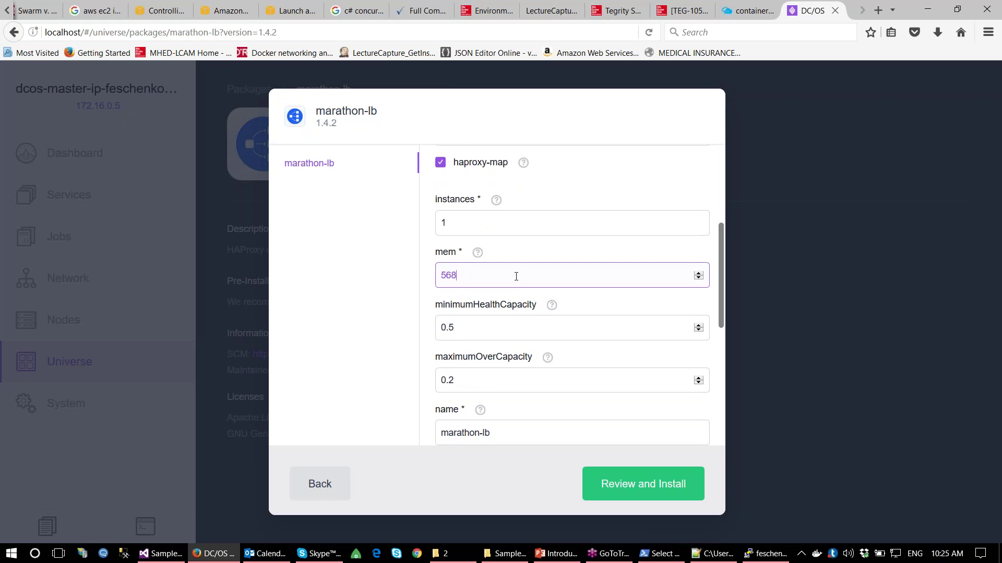
pyautogui.click(450, 252)
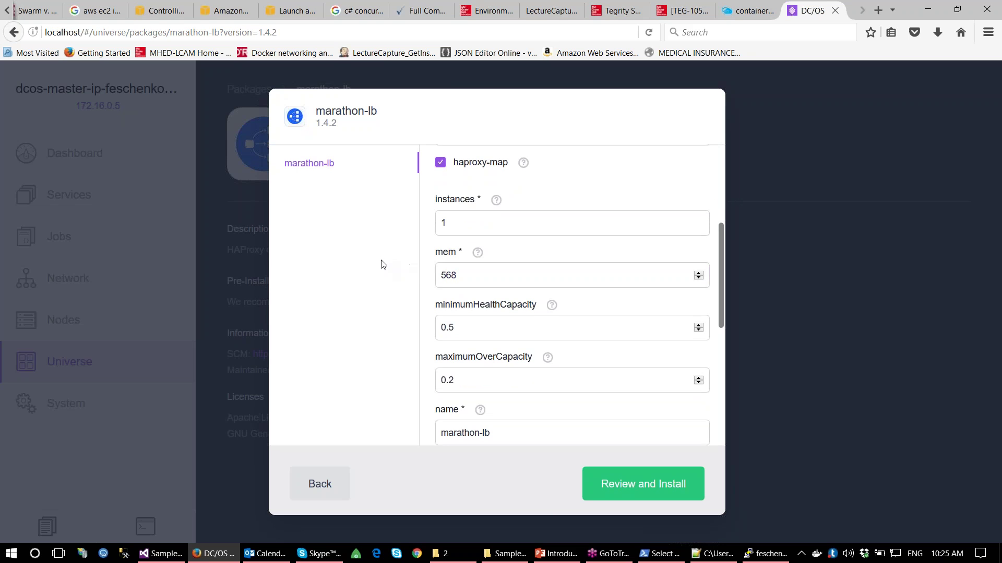
# Step: Review and install marathon-lb 1.4.2, then dismiss the success message
pyautogui.click(619, 486)
pyautogui.click(672, 485)
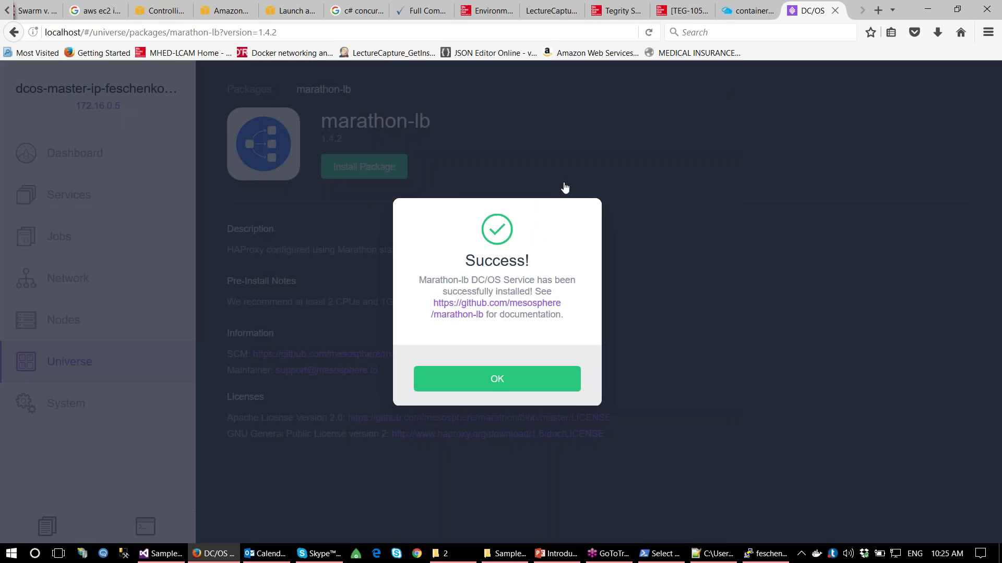
pyautogui.click(501, 384)
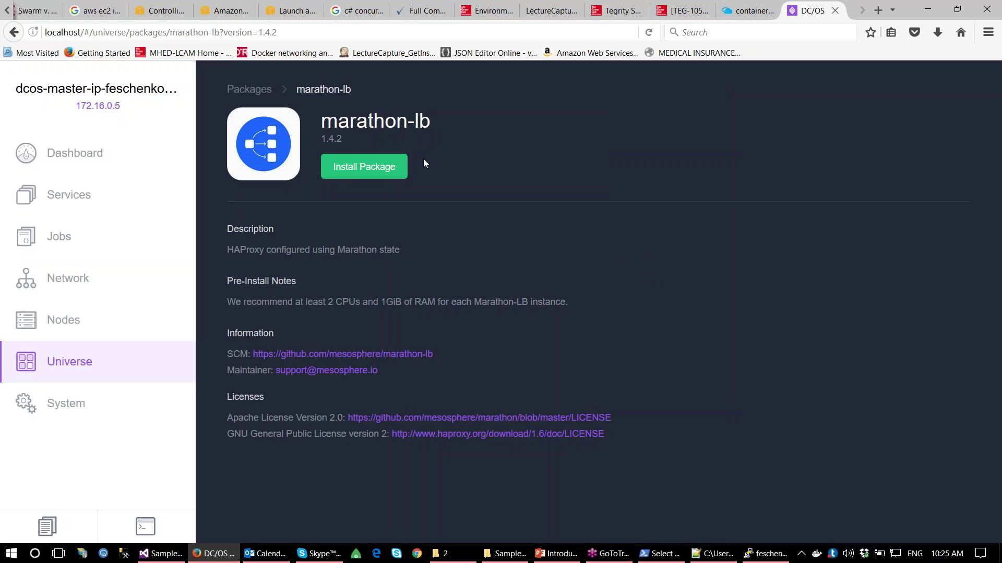
# Step: Check the marathon-lb 1.4.2 package heading, then view Services to confirm it runs 1 of 1
pyautogui.moveTo(338, 124)
pyautogui.mouseDown()
pyautogui.moveTo(322, 126)
pyautogui.moveTo(367, 148)
pyautogui.moveTo(408, 124)
pyautogui.moveTo(383, 138)
pyautogui.moveTo(323, 121)
pyautogui.moveTo(381, 140)
pyautogui.moveTo(322, 121)
pyautogui.mouseUp()
pyautogui.click(386, 145)
pyautogui.click(373, 132)
pyautogui.click(65, 194)
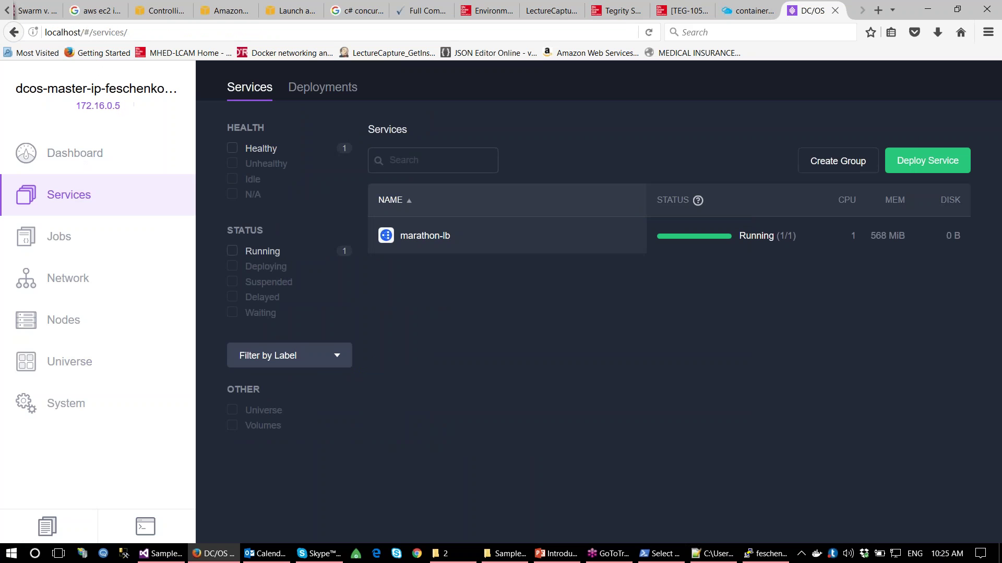
# Step: Change the address to localhost/marathon to show the Marathon applications list
pyautogui.moveTo(84, 33); pyautogui.dragTo(128, 32)
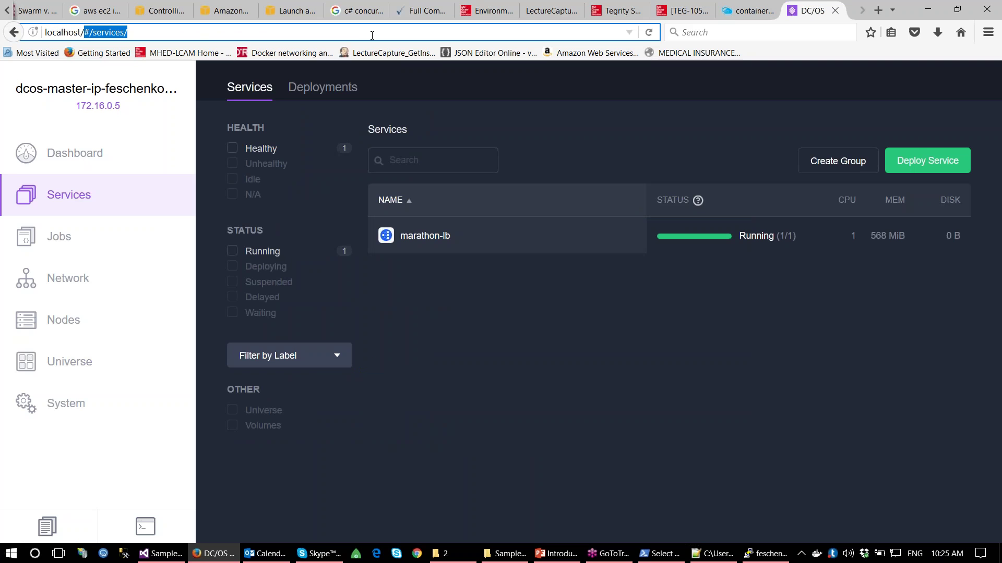
pyautogui.press('BackSpace')
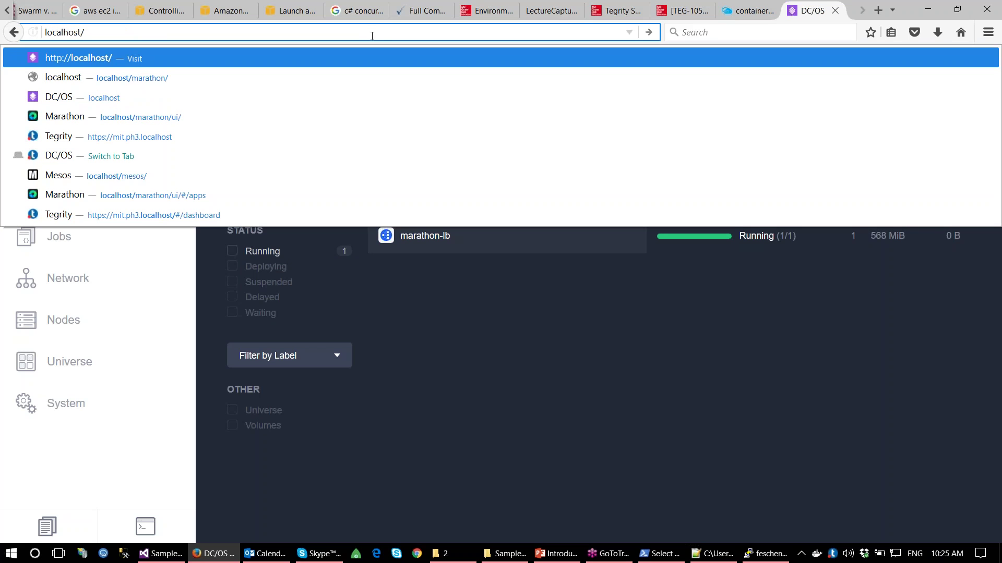
pyautogui.write('mara')
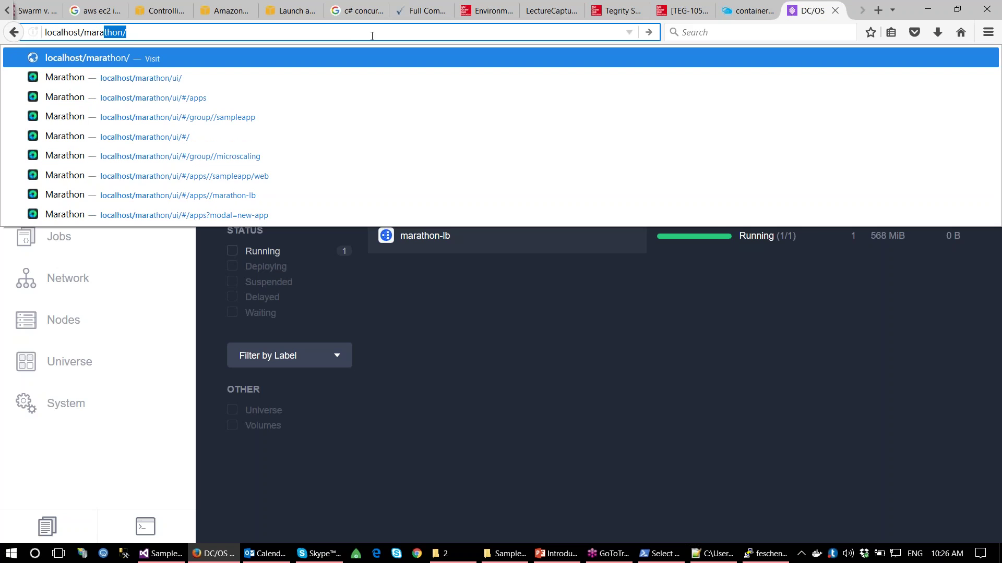
pyautogui.press('Return')
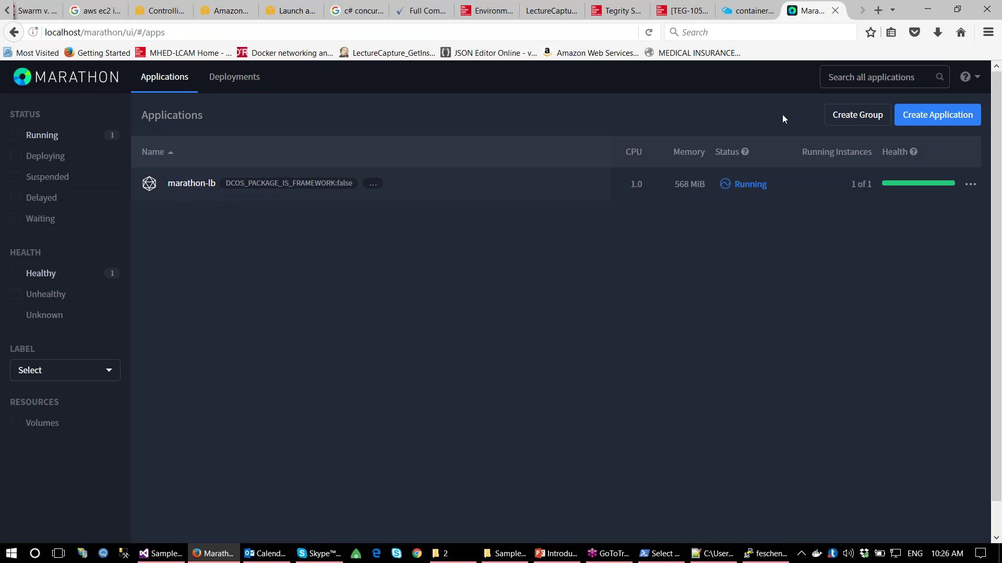
# Step: Start a new Marathon application in JSON mode, empty its default definition, and switch to Notepad++
pyautogui.click(939, 121)
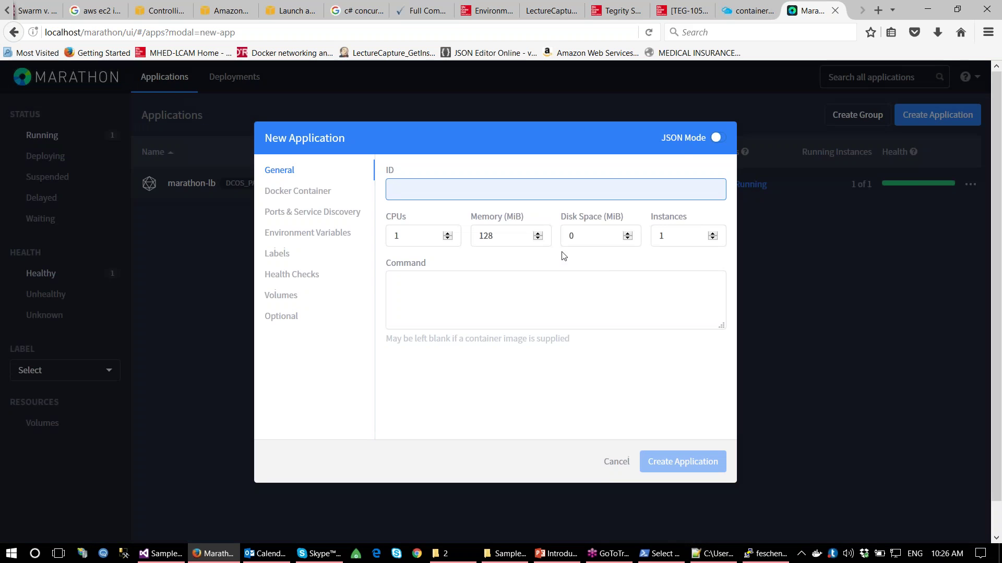
pyautogui.click(719, 138)
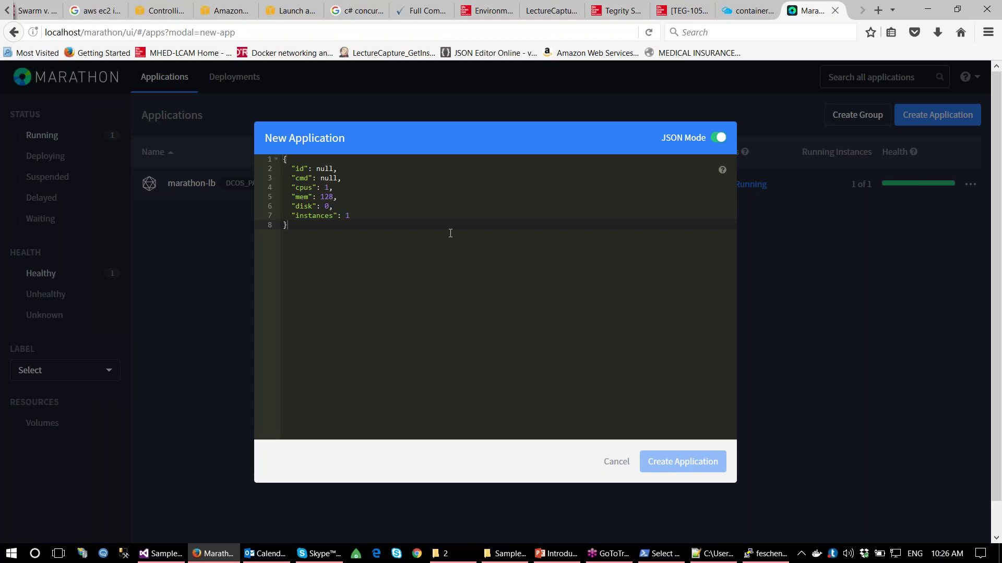
pyautogui.hotkey('ctrl', 'a')
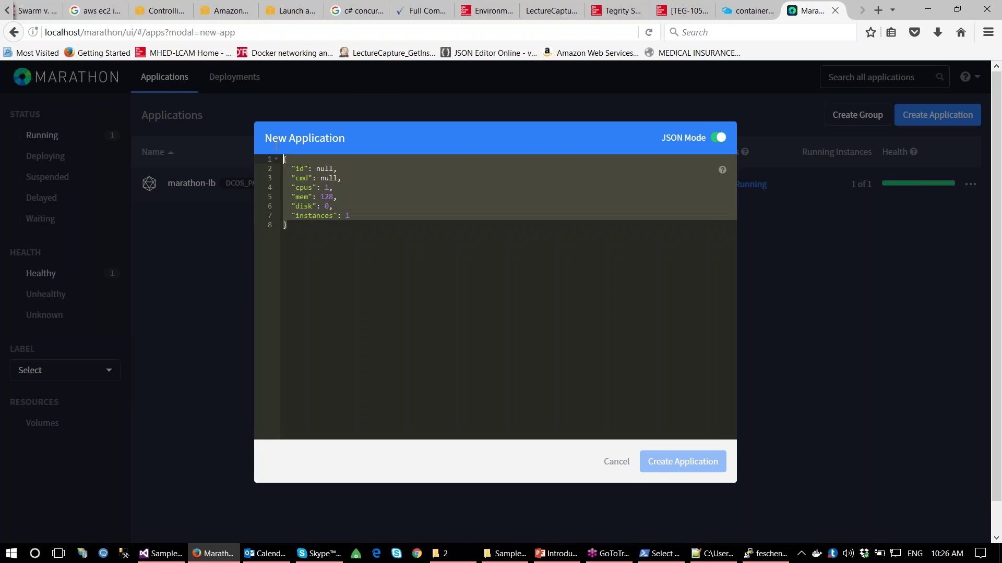
pyautogui.press('BackSpace')
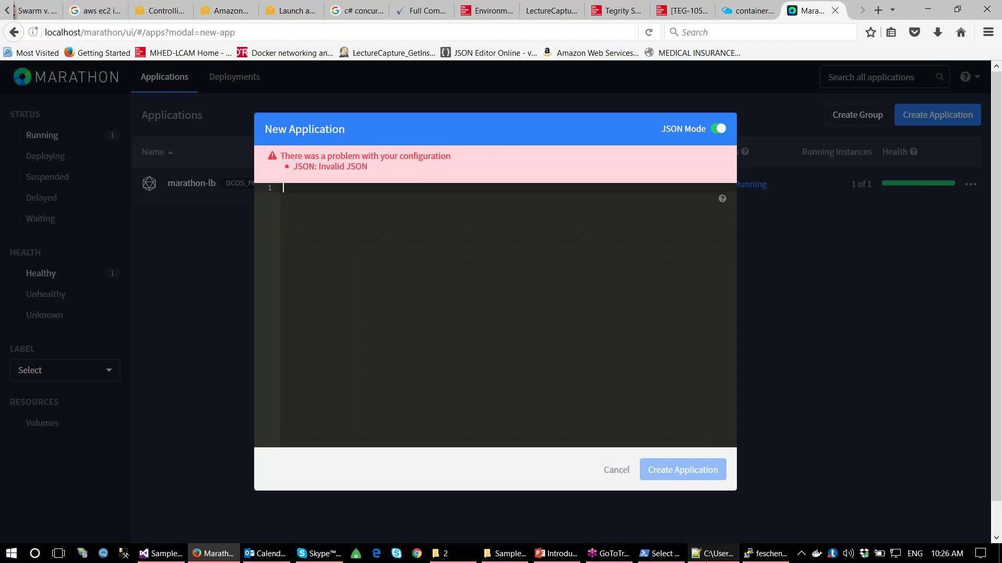
pyautogui.click(712, 554)
pyautogui.click(715, 52)
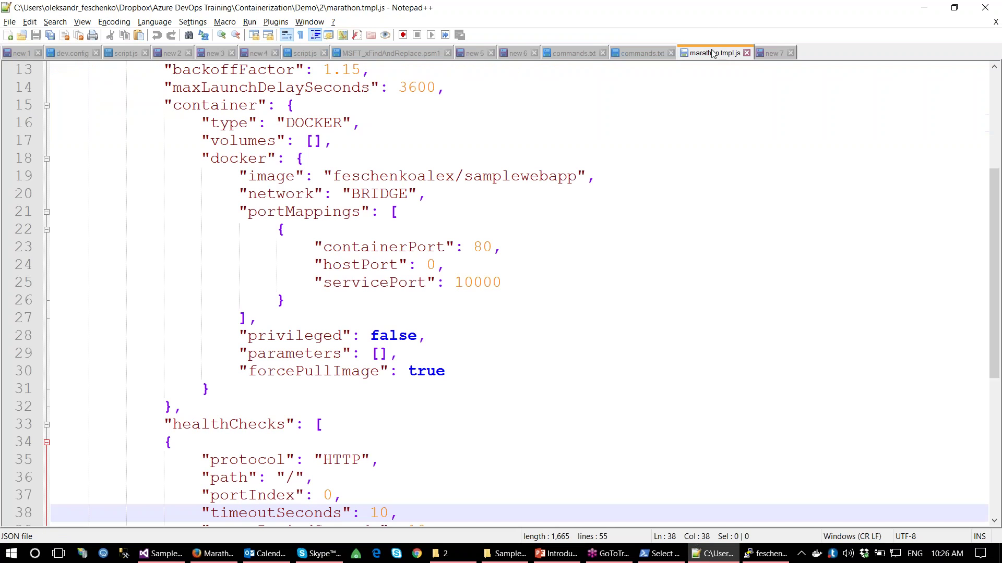
pyautogui.scroll(4, 313, 277)
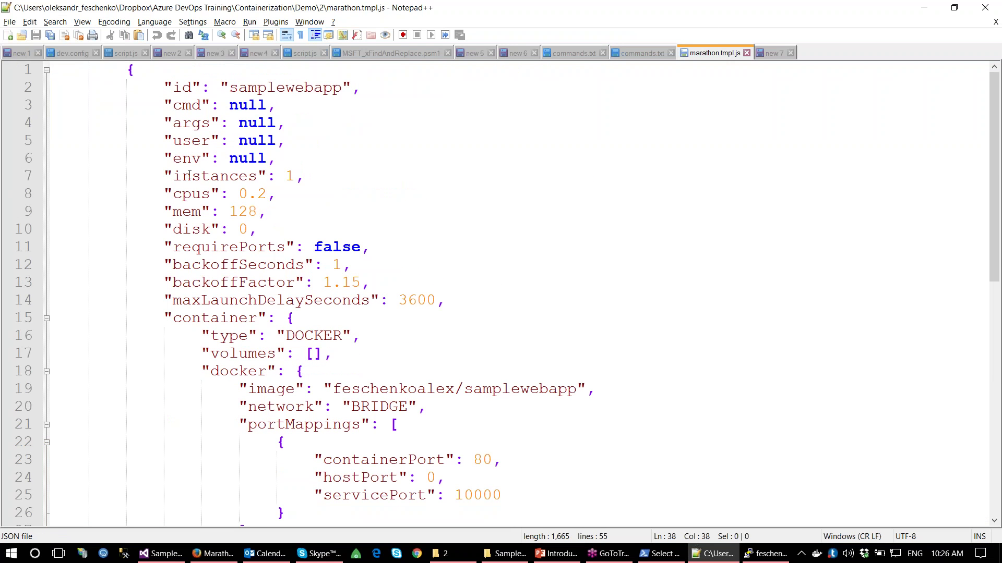
pyautogui.moveTo(128, 68); pyautogui.dragTo(186, 141)
pyautogui.click(259, 176)
pyautogui.scroll(-7, 300, 286)
pyautogui.scroll(-3, 300, 287)
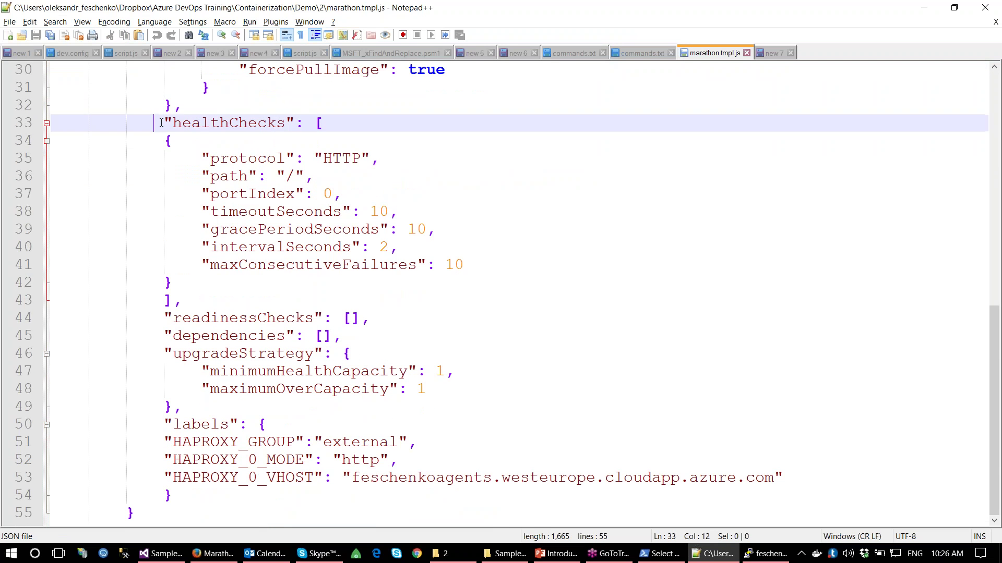
pyautogui.moveTo(159, 123); pyautogui.dragTo(252, 284)
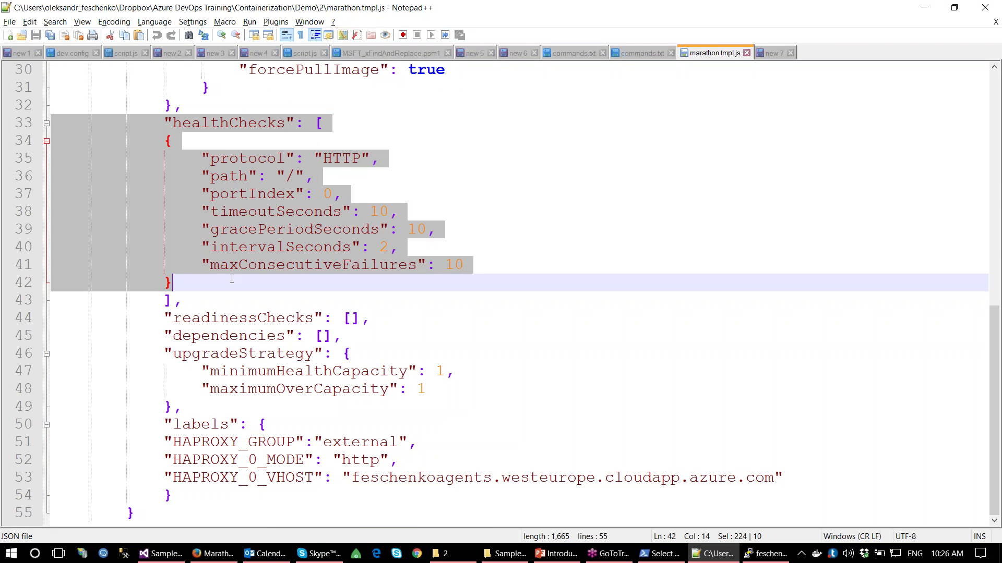
pyautogui.click(240, 211)
pyautogui.scroll(10, 242, 261)
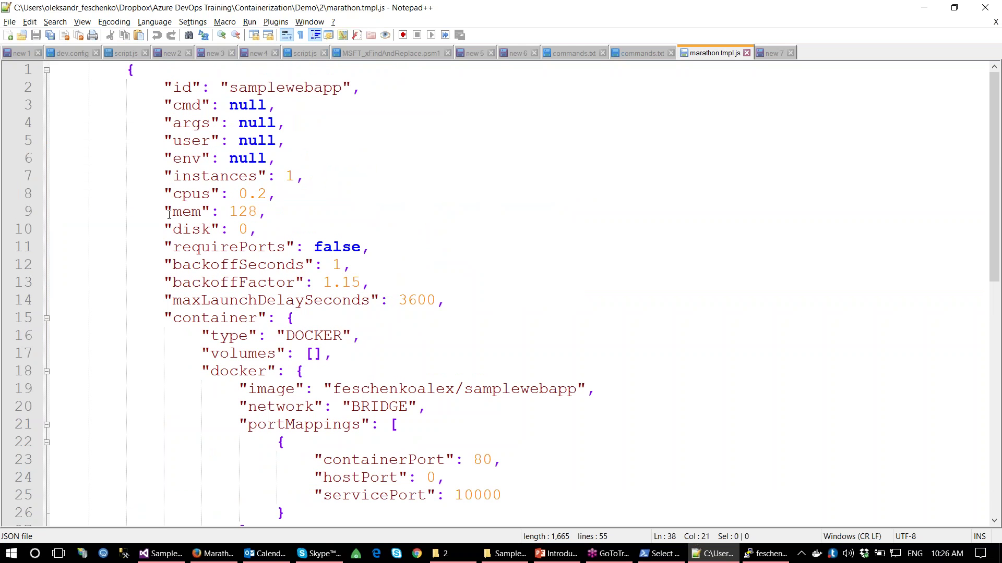
pyautogui.scroll(-1, 142, 106)
pyautogui.scroll(1, 142, 107)
pyautogui.moveTo(164, 88); pyautogui.dragTo(383, 90)
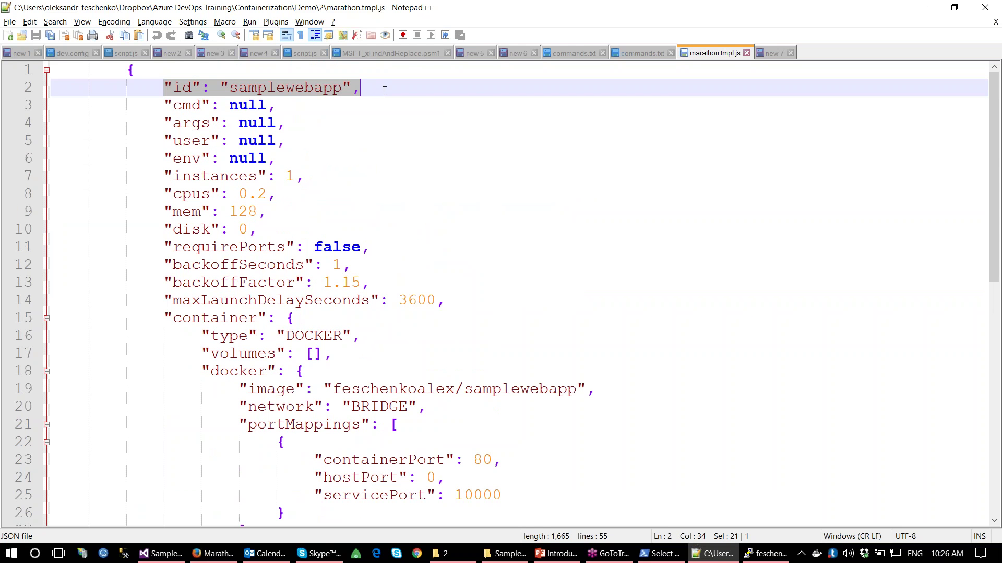
pyautogui.doubleClick(327, 89)
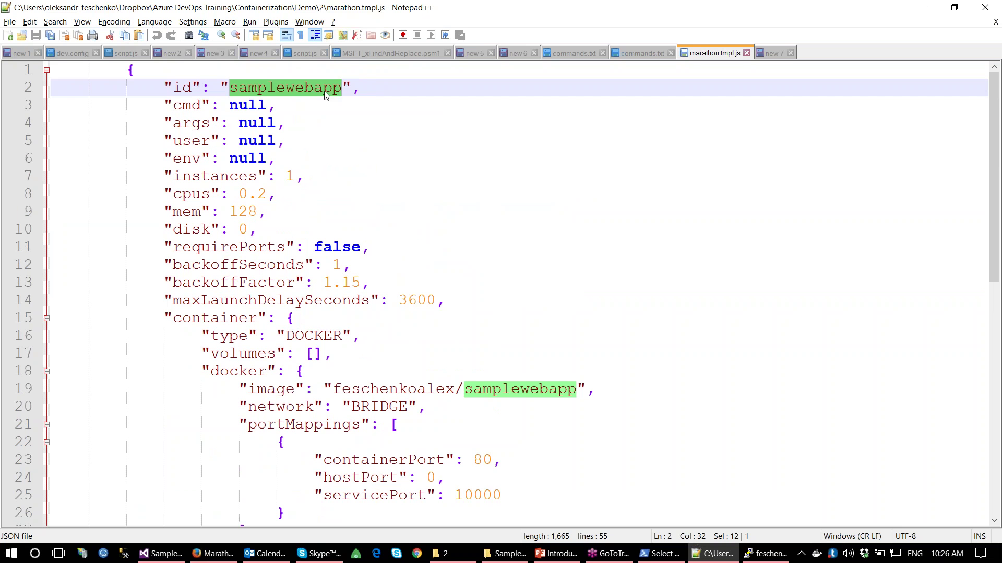
pyautogui.moveTo(304, 176); pyautogui.dragTo(162, 176)
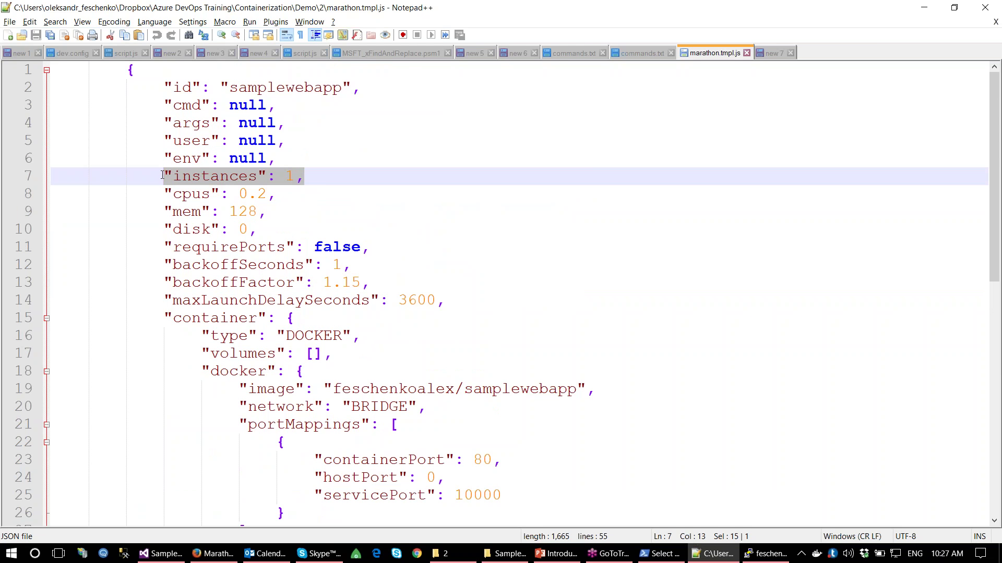
pyautogui.click(341, 176)
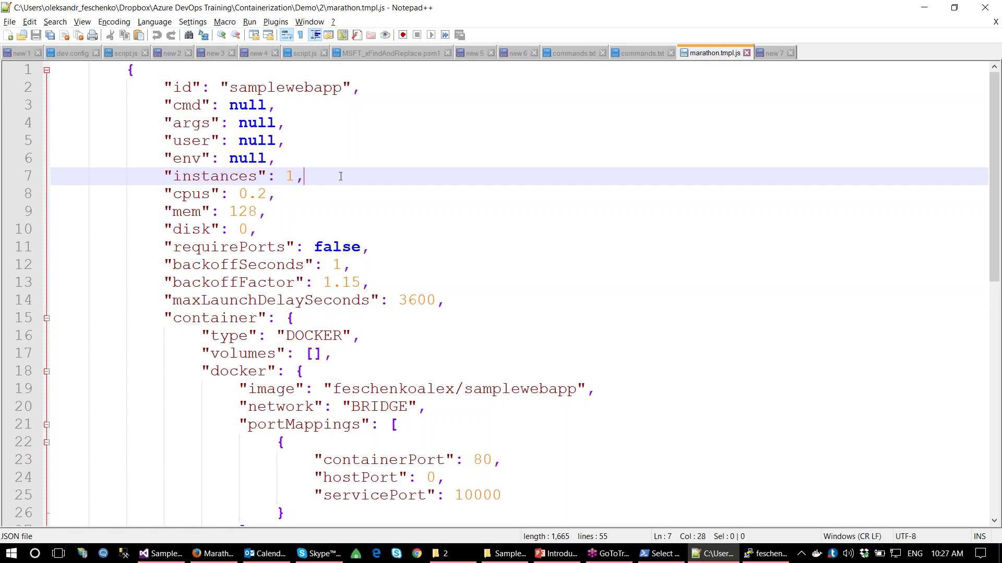
pyautogui.click(293, 177)
pyautogui.moveTo(287, 194); pyautogui.dragTo(239, 193)
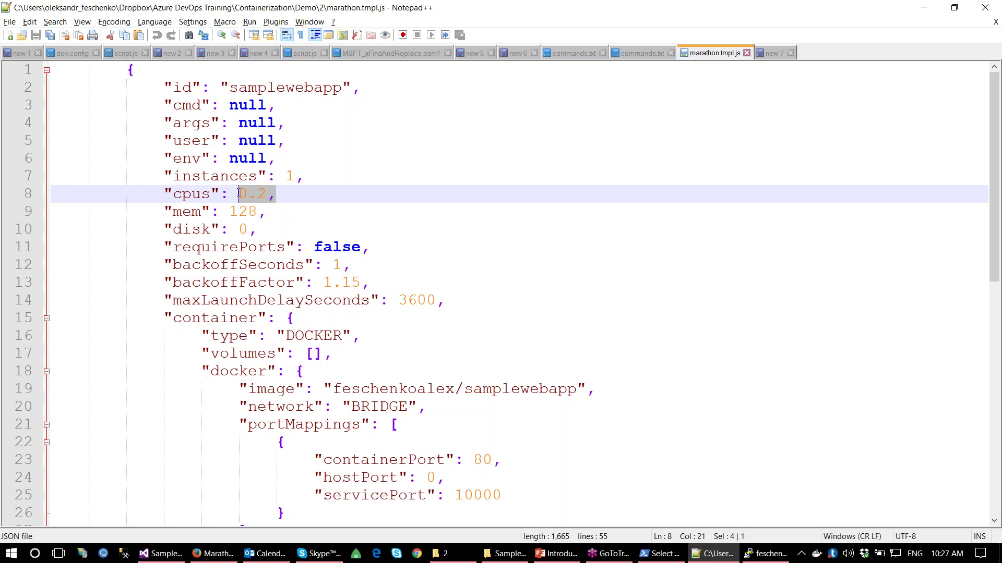
pyautogui.click(233, 209)
pyautogui.doubleClick(241, 211)
pyautogui.click(256, 247)
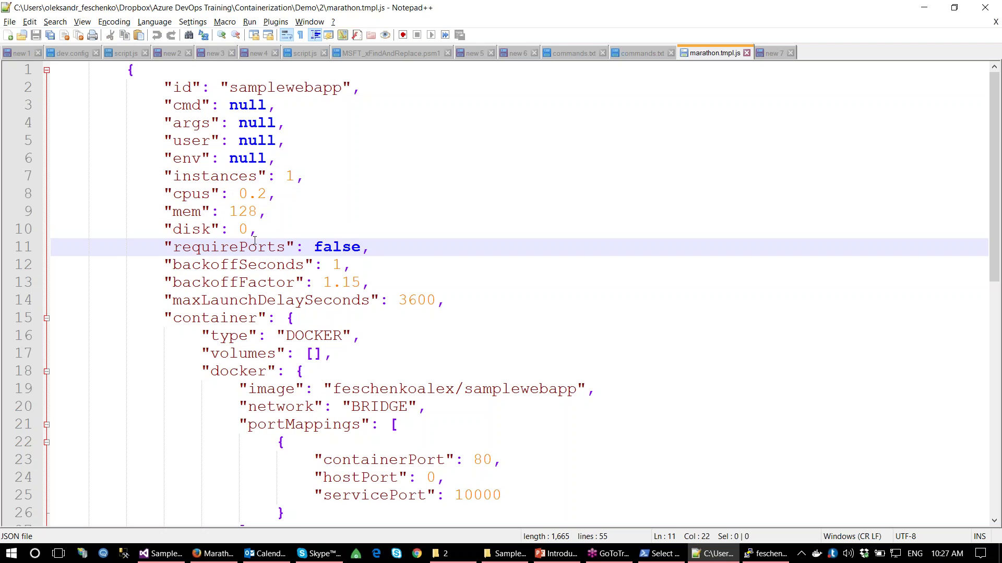
pyautogui.scroll(-2, 254, 241)
pyautogui.scroll(-1, 254, 241)
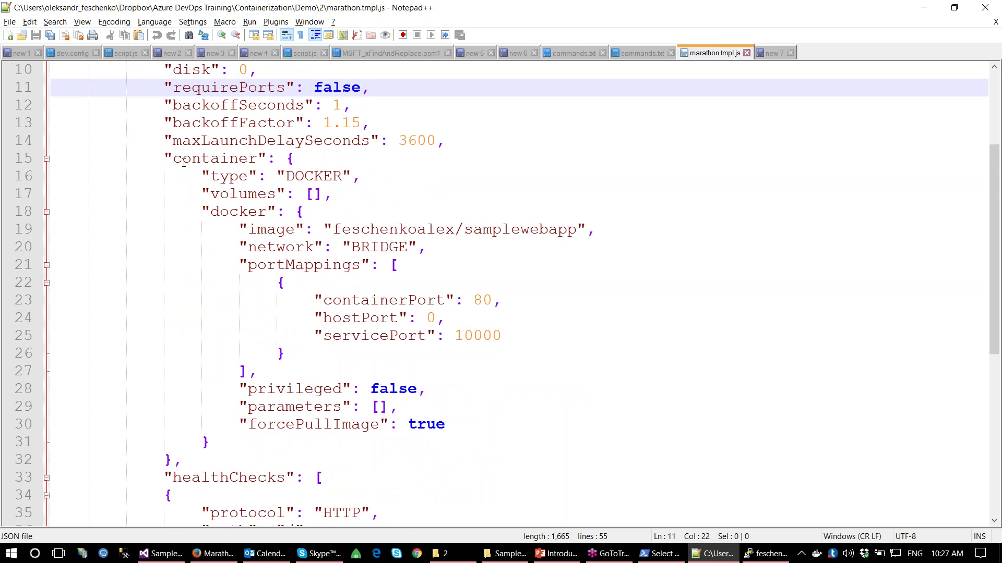
pyautogui.click(284, 159)
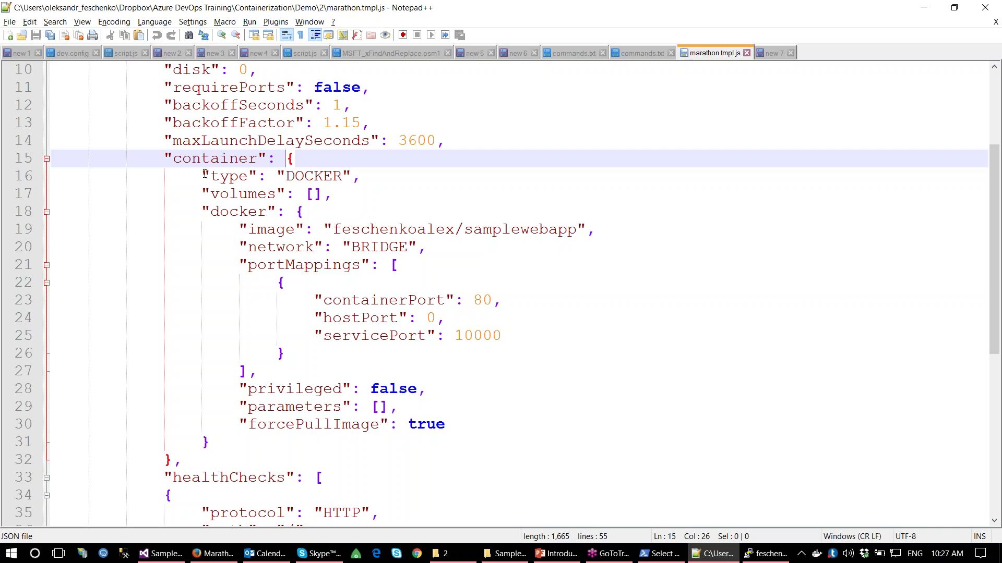
pyautogui.moveTo(202, 175); pyautogui.dragTo(326, 177)
pyautogui.moveTo(201, 194); pyautogui.dragTo(334, 196)
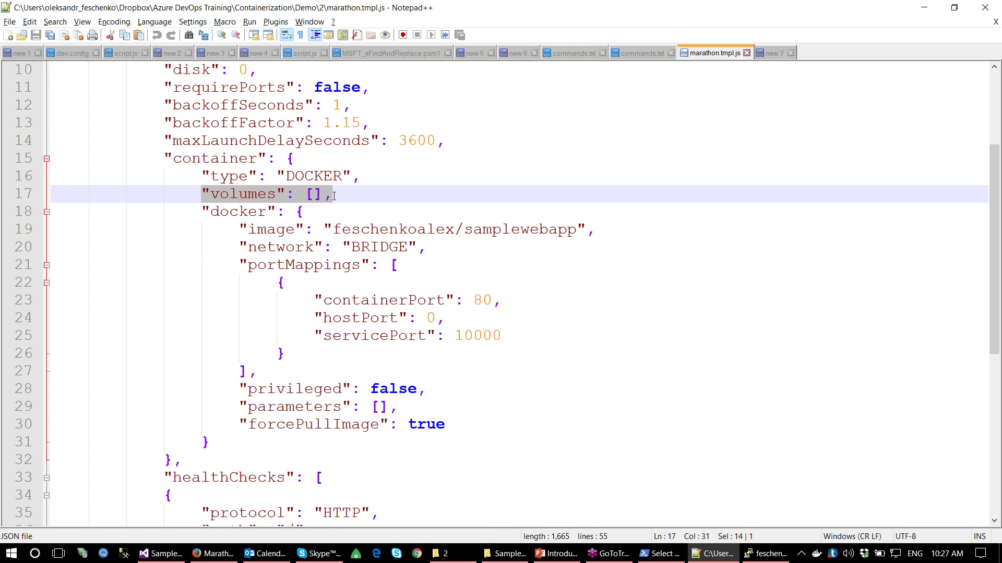
pyautogui.press('Left')
pyautogui.press('Right')
pyautogui.press('Right')
pyautogui.press('Right')
pyautogui.press('Right')
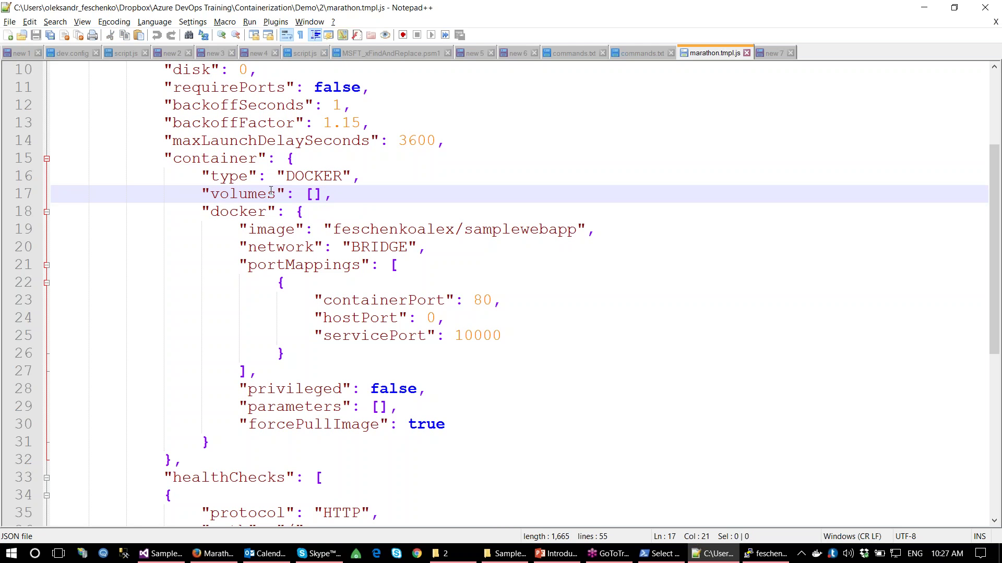
# Step: Review the Docker image name and network BRIDGE setting on lines 19–20 of marathon.tmpl.js
pyautogui.scroll(-1, 243, 225)
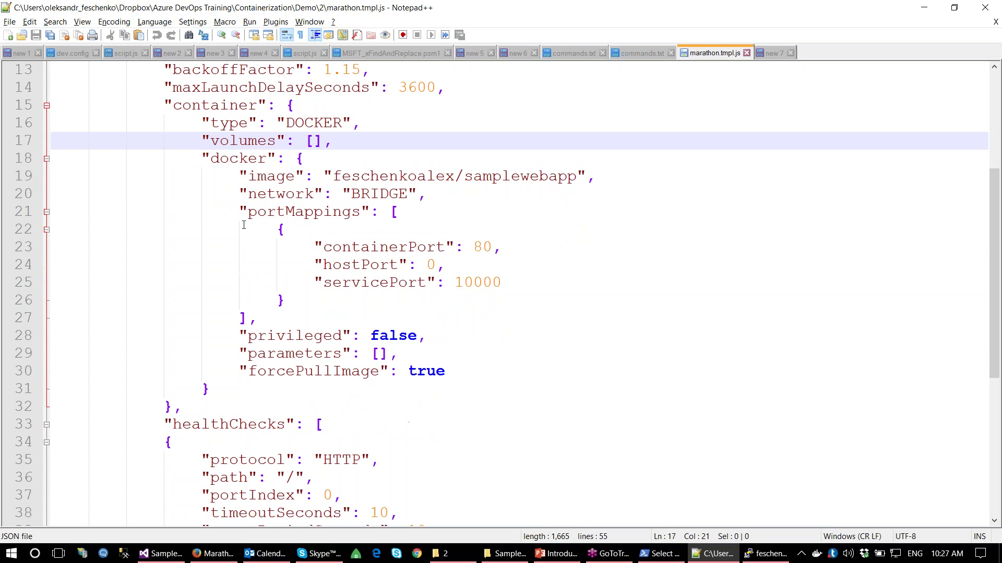
pyautogui.moveTo(241, 175); pyautogui.dragTo(455, 283)
pyautogui.click(464, 282)
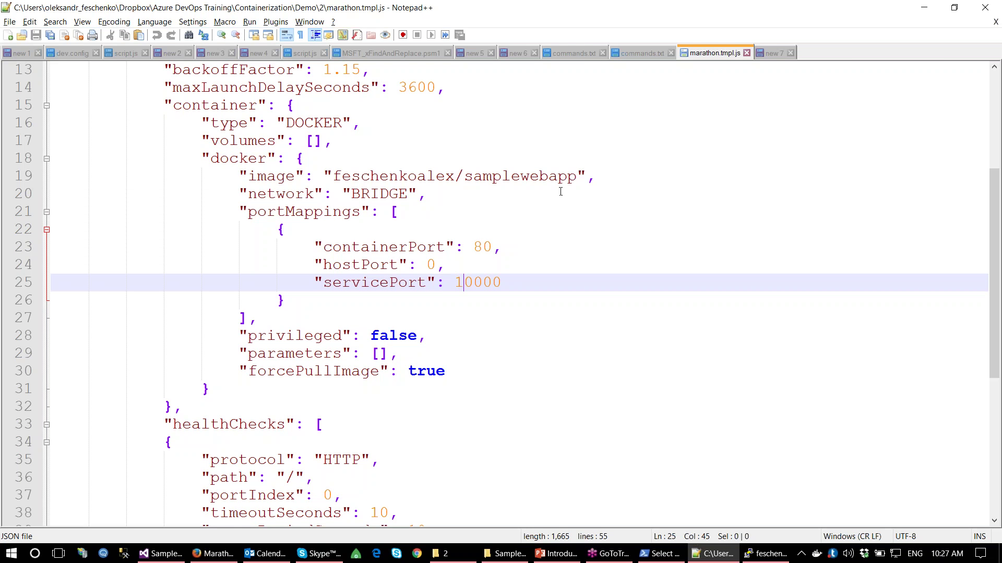
pyautogui.moveTo(577, 178); pyautogui.dragTo(337, 177)
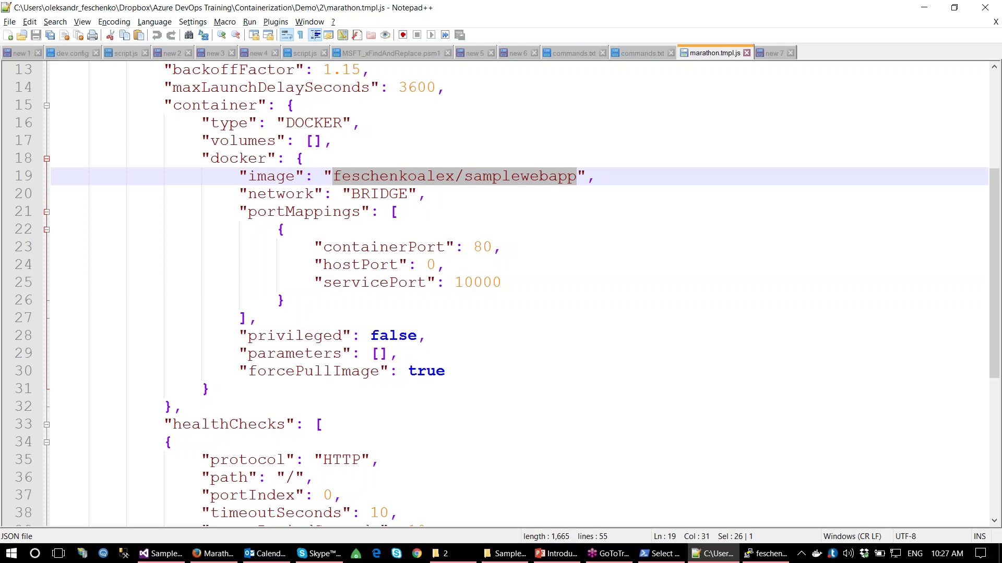
pyautogui.click(351, 213)
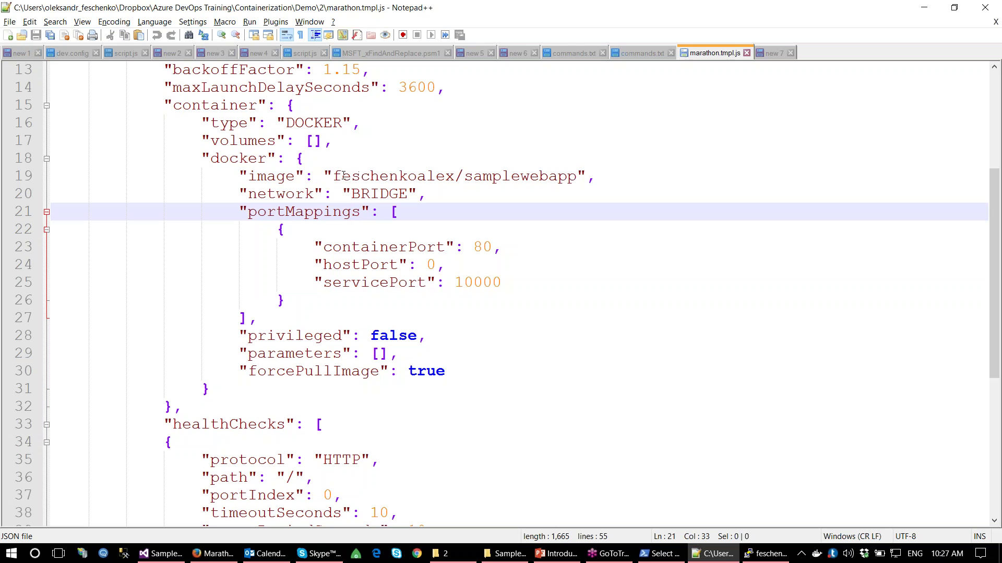
pyautogui.moveTo(334, 176); pyautogui.dragTo(576, 176)
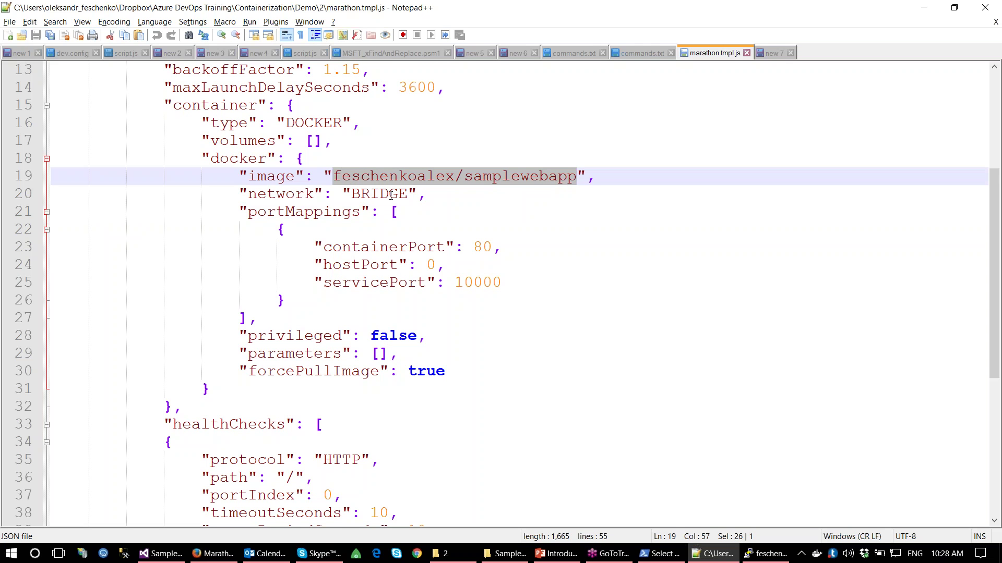
pyautogui.moveTo(240, 194); pyautogui.dragTo(471, 192)
pyautogui.press('Home')
pyautogui.press('Home')
pyautogui.hotkey('shift', 'End')
pyautogui.click(469, 192)
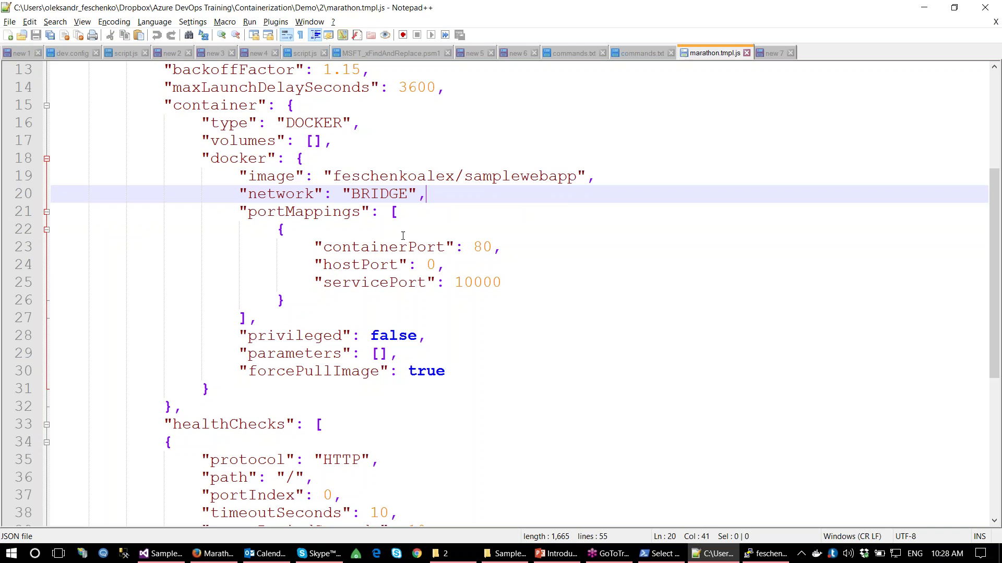
# Step: Review the port mapping (containerPort 80, servicePort 10000), then return to Marathon in Firefox
pyautogui.moveTo(311, 245); pyautogui.dragTo(519, 250)
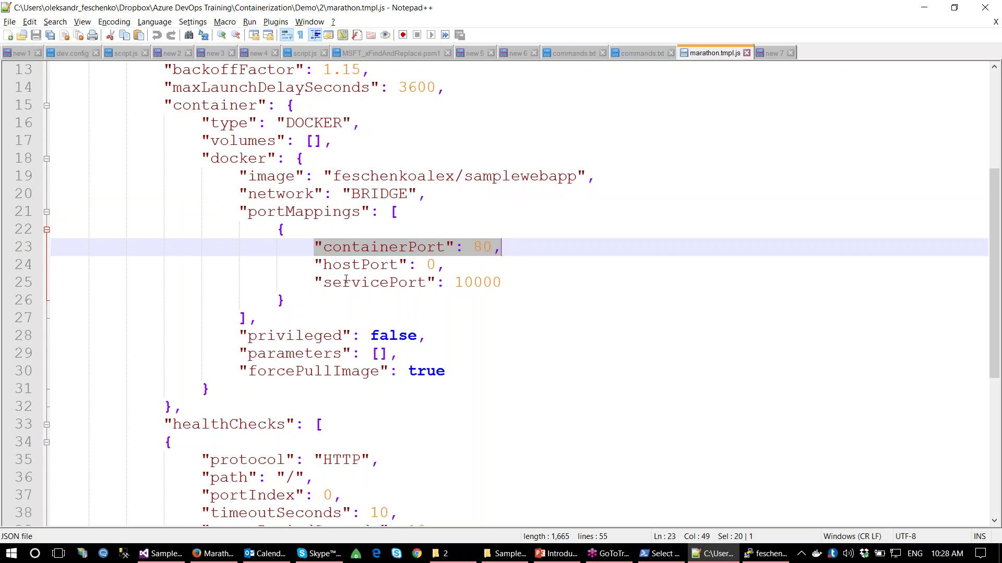
pyautogui.moveTo(308, 282); pyautogui.dragTo(514, 284)
pyautogui.press('Home')
pyautogui.hotkey('shift', 'End')
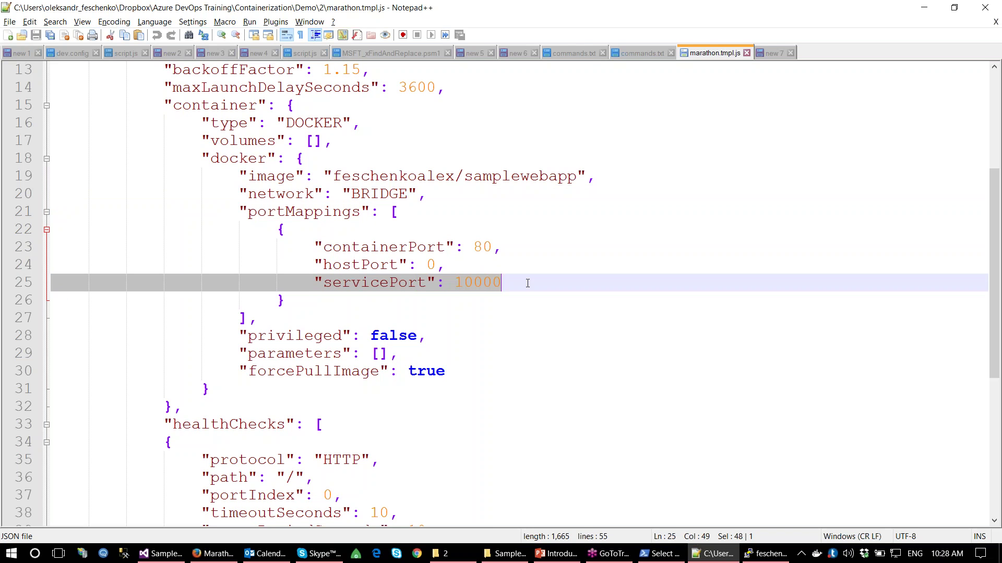
pyautogui.click(511, 276)
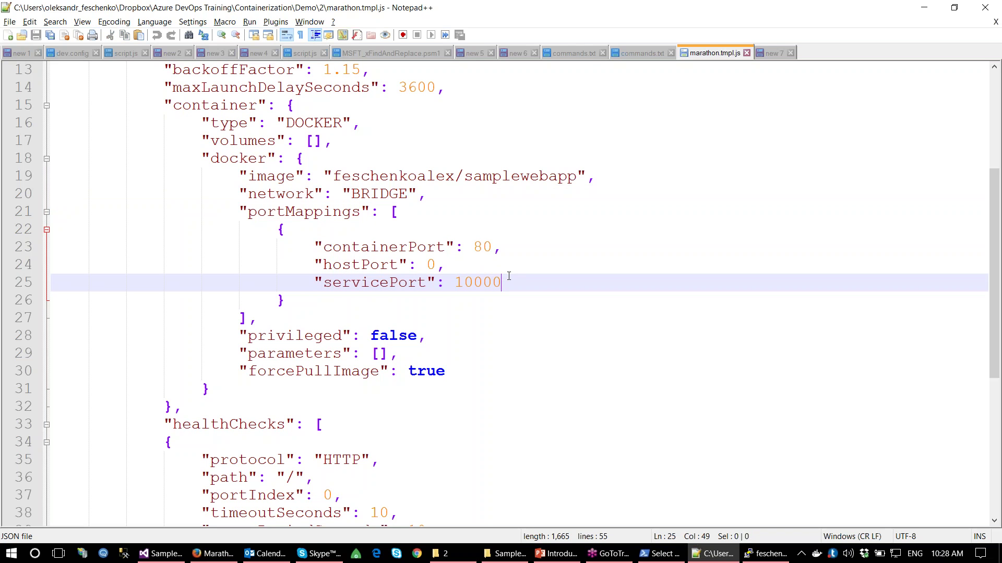
pyautogui.click(214, 554)
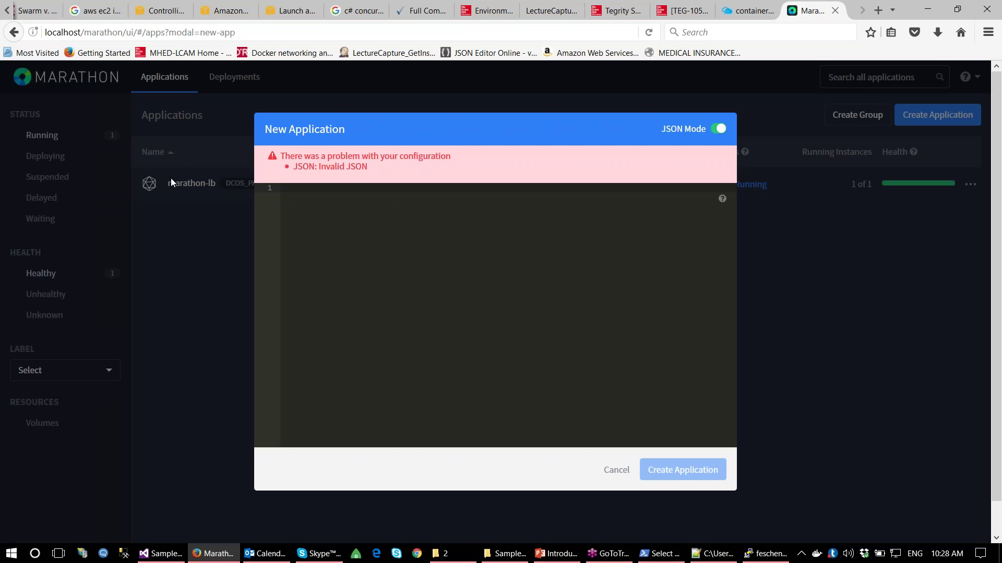
# Step: Close the New Application form, open marathon-lb's details, and return to Notepad++
pyautogui.click(616, 469)
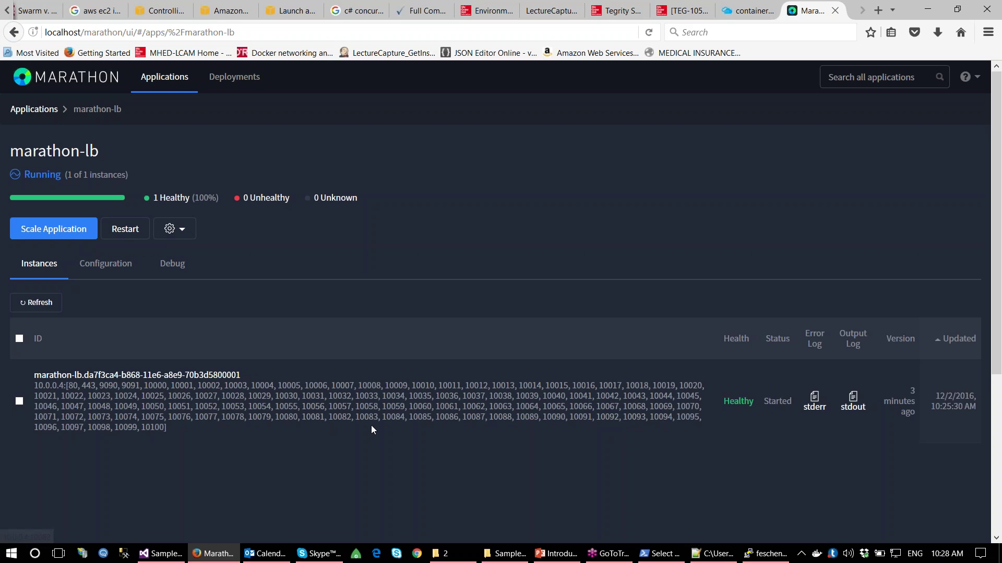
pyautogui.hotkey('alt', 'Tab')
# Step: Highlight the service port value 10000 in the template
pyautogui.doubleClick(476, 282)
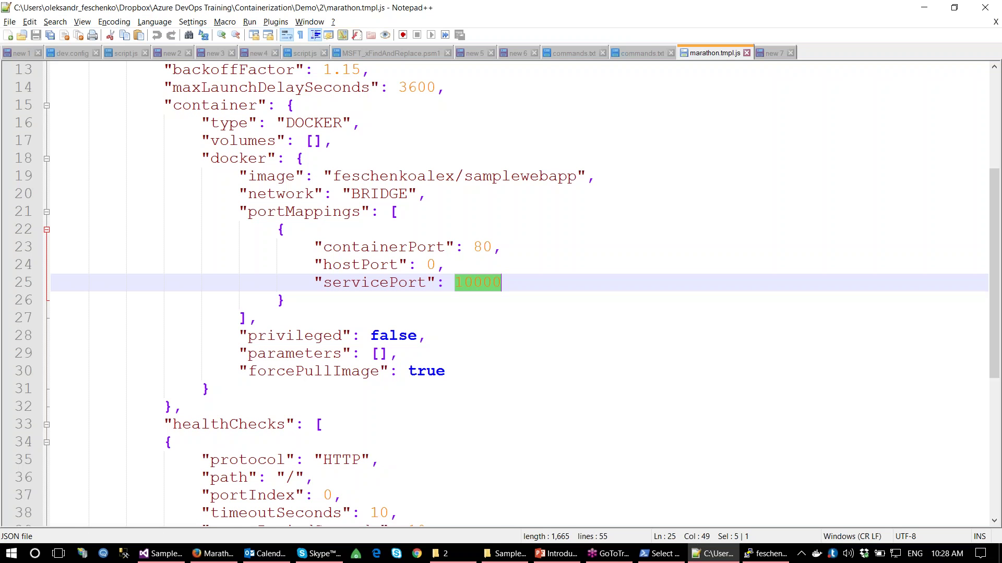
pyautogui.click(462, 284)
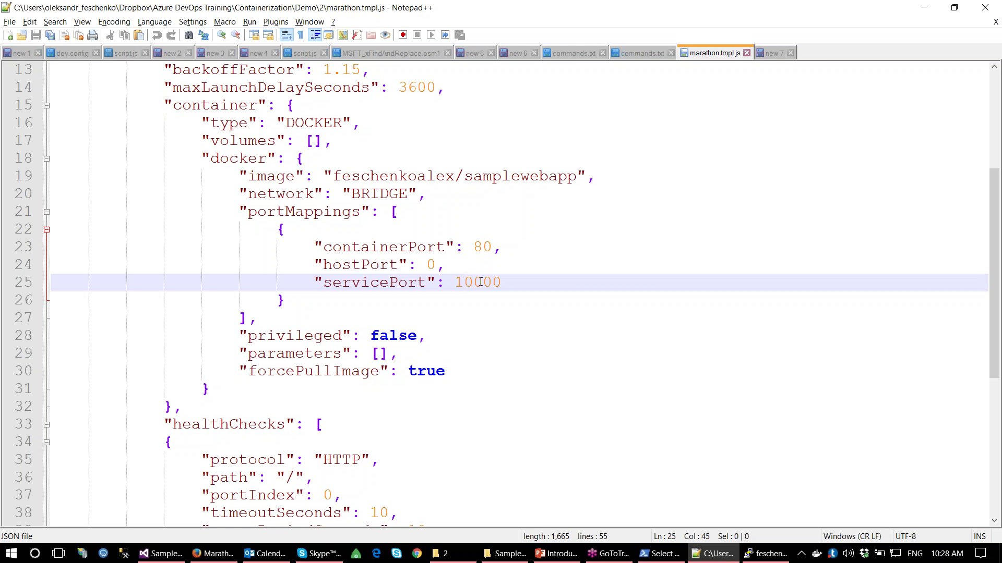
pyautogui.moveTo(454, 282); pyautogui.dragTo(502, 282)
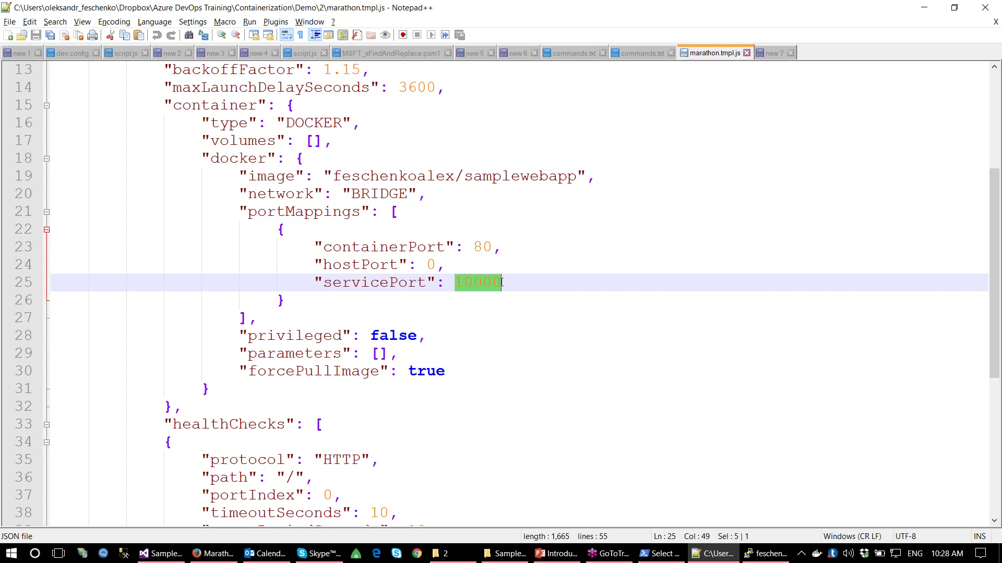
pyautogui.click(466, 286)
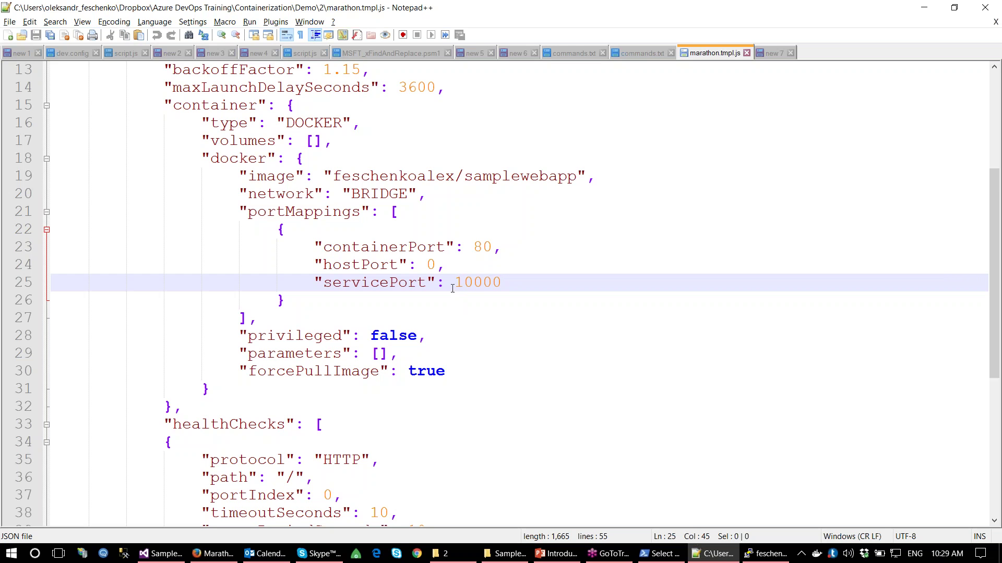
# Step: Review the healthChecks block, including its settings and path line
pyautogui.scroll(-6, 314, 340)
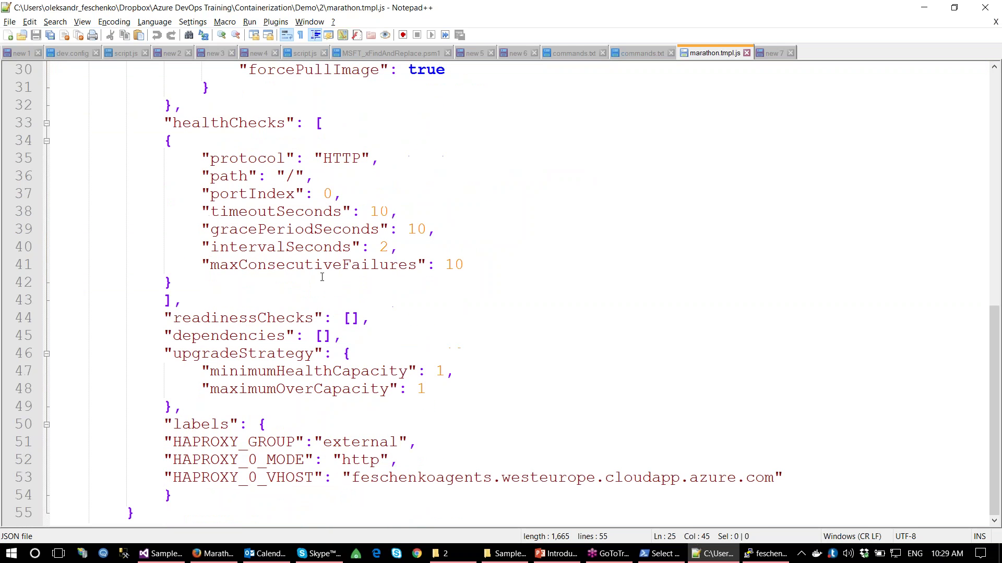
pyautogui.moveTo(162, 119)
pyautogui.mouseDown()
pyautogui.moveTo(208, 211)
pyautogui.moveTo(189, 278)
pyautogui.mouseUp()
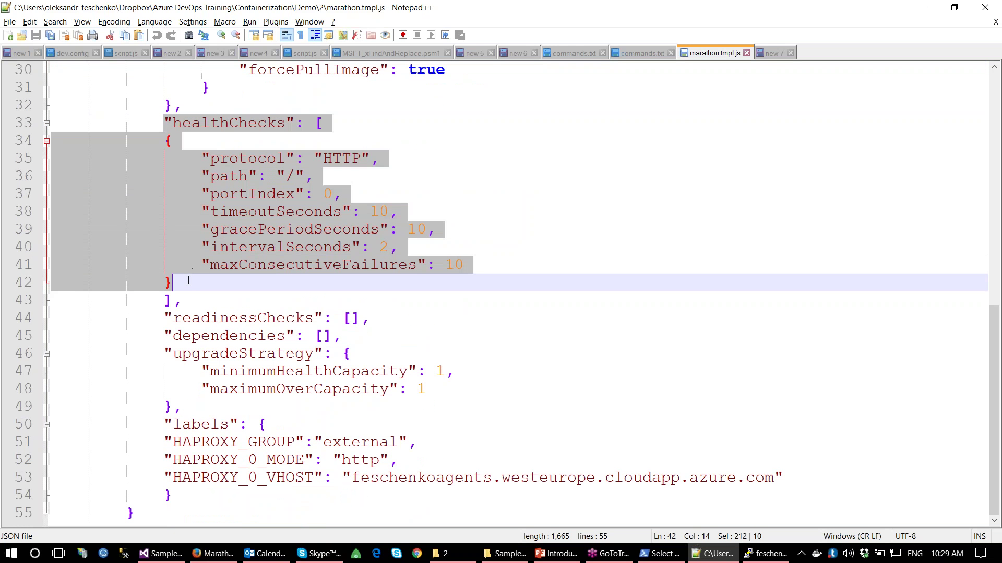
pyautogui.click(249, 214)
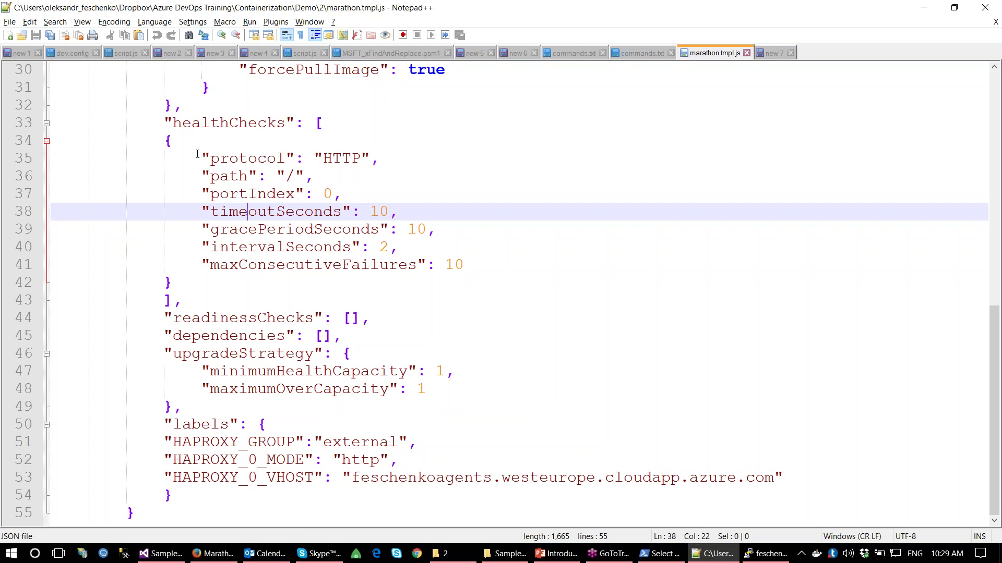
pyautogui.moveTo(198, 157); pyautogui.dragTo(482, 264)
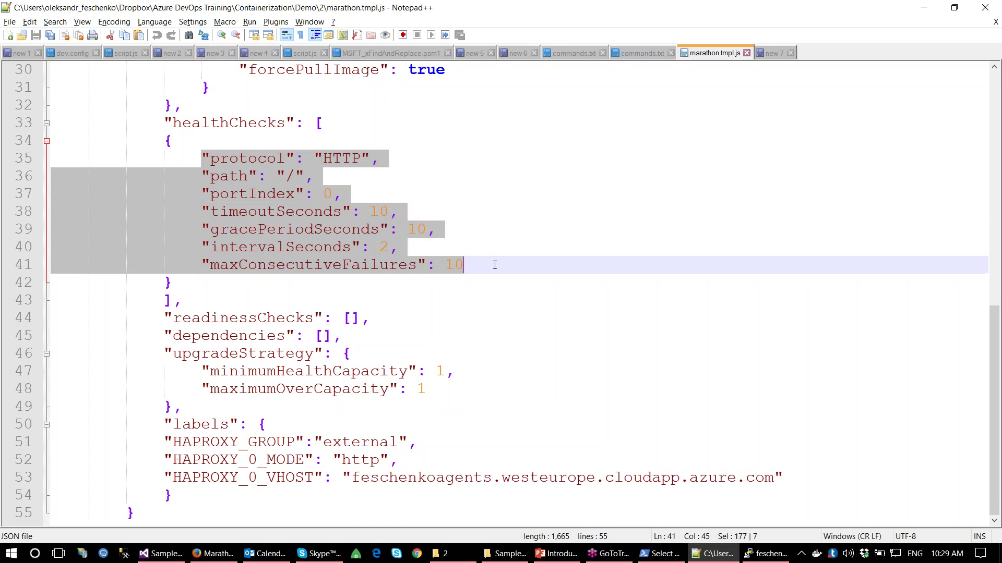
pyautogui.click(249, 177)
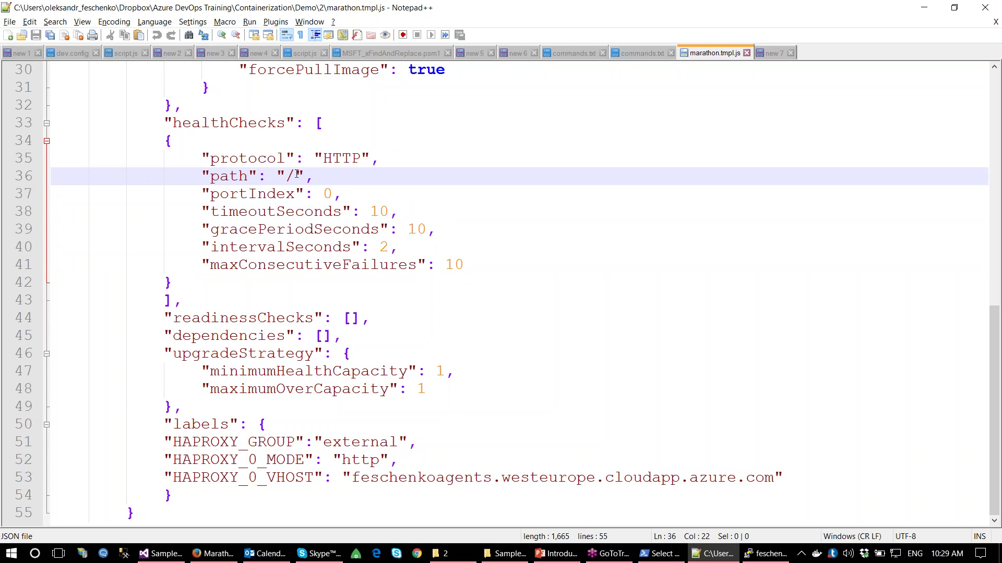
pyautogui.moveTo(202, 176); pyautogui.dragTo(313, 177)
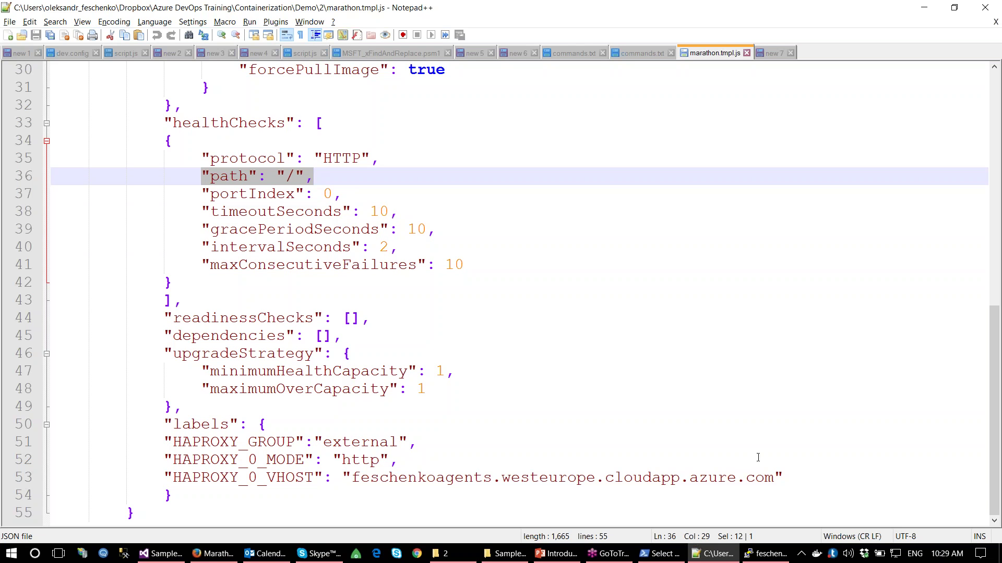
# Step: Review the three HAPROXY_0_ labels including the VHOST, then select the entire template
pyautogui.moveTo(785, 478); pyautogui.dragTo(161, 441)
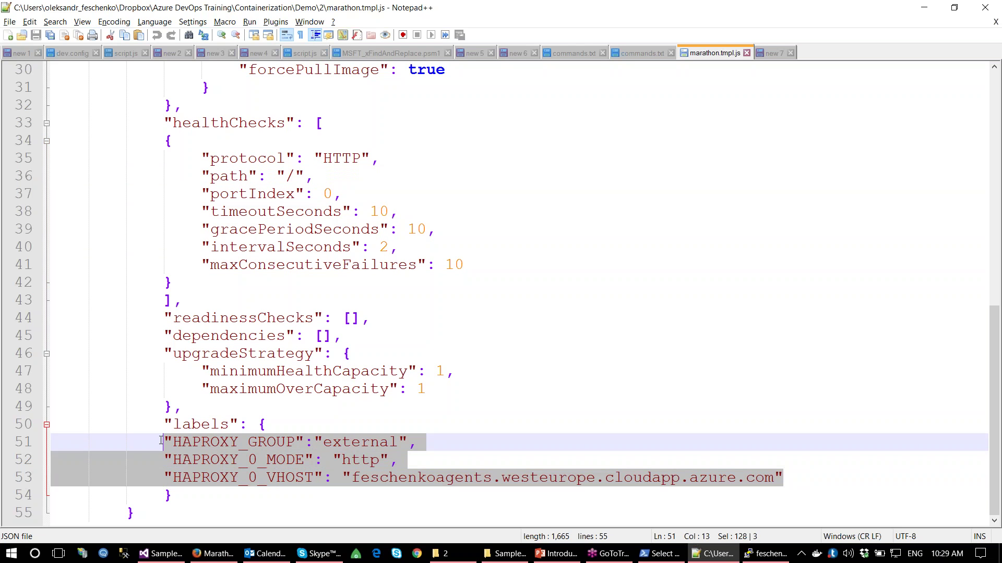
pyautogui.click(160, 441)
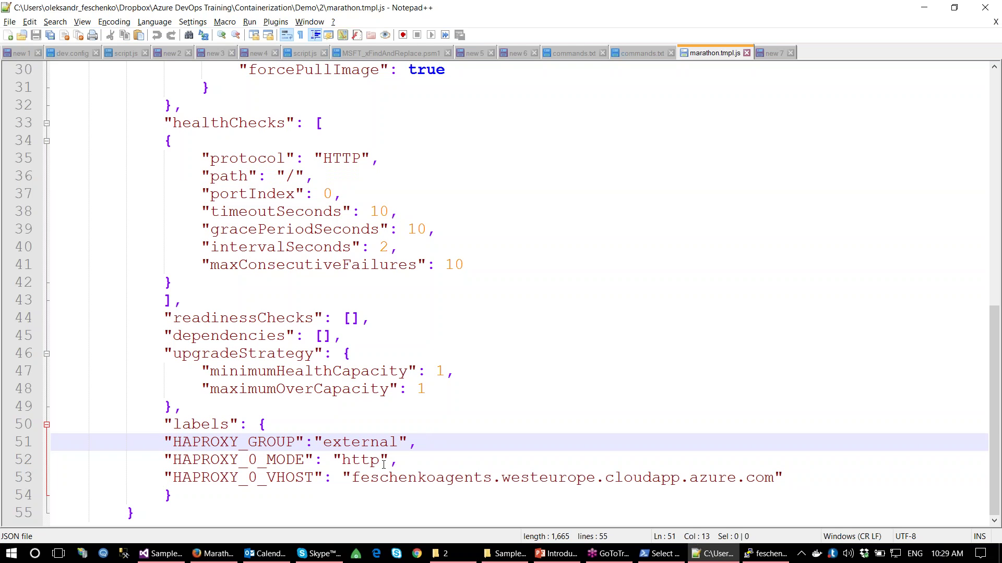
pyautogui.moveTo(352, 476); pyautogui.dragTo(427, 480)
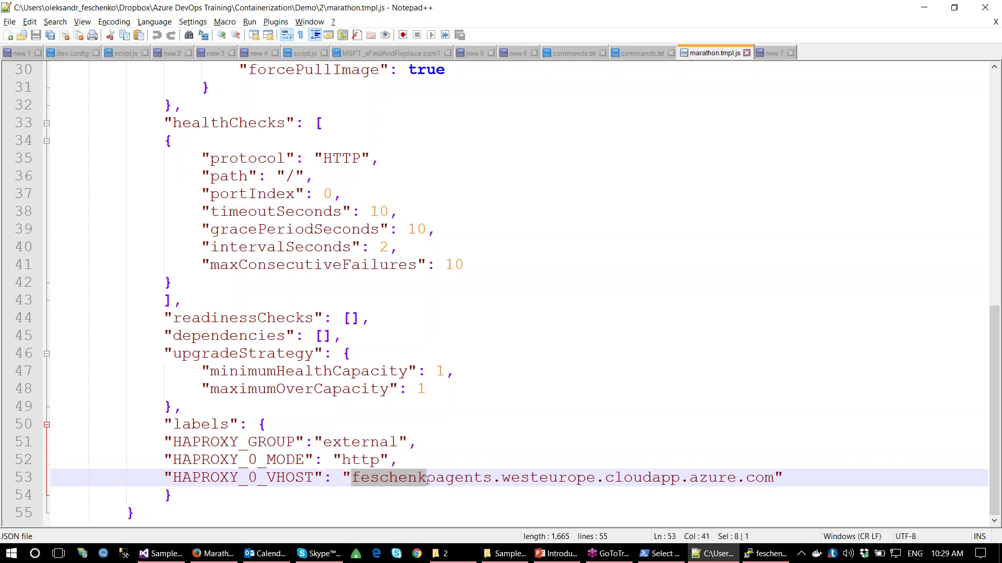
pyautogui.moveTo(174, 477); pyautogui.dragTo(773, 479)
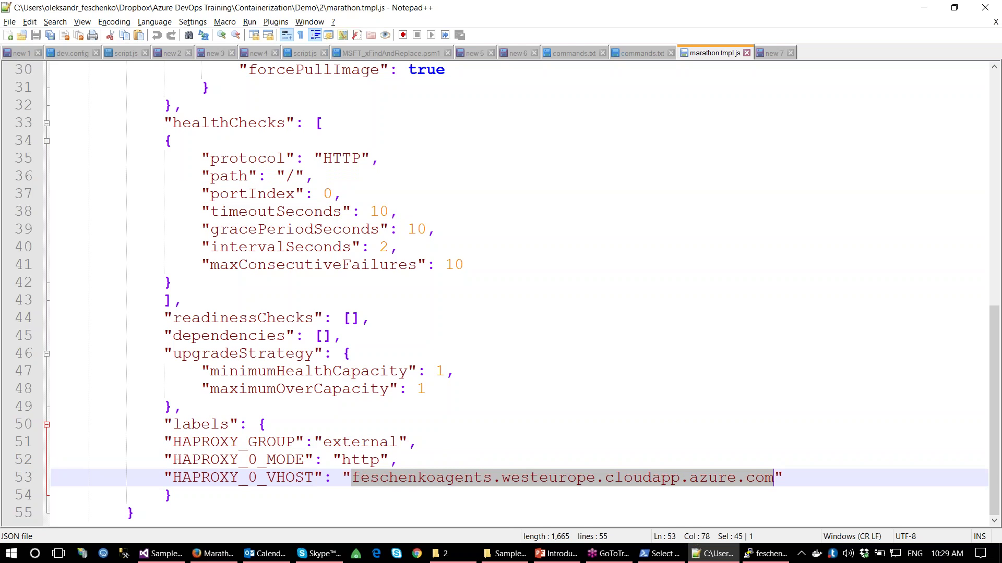
pyautogui.click(379, 478)
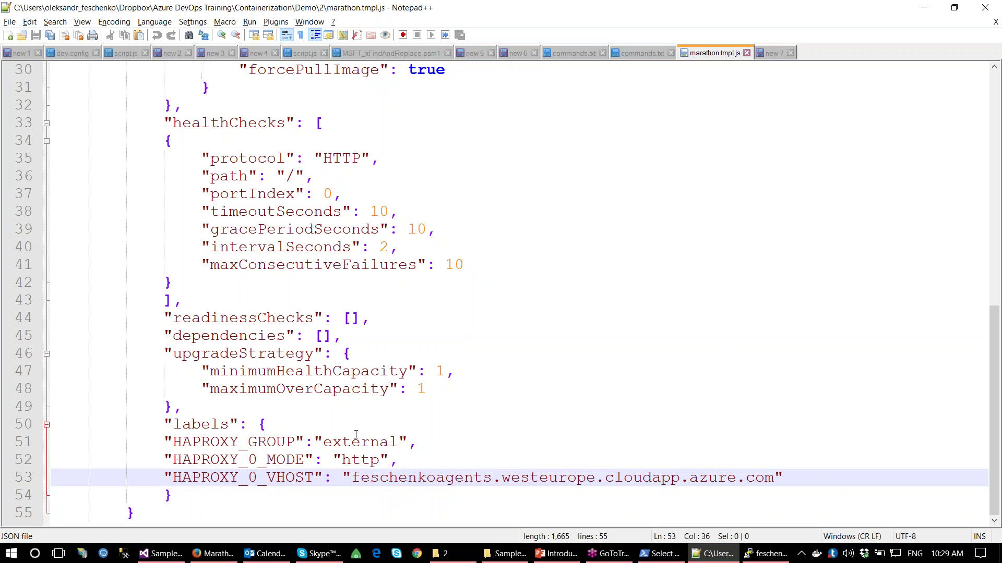
pyautogui.click(346, 424)
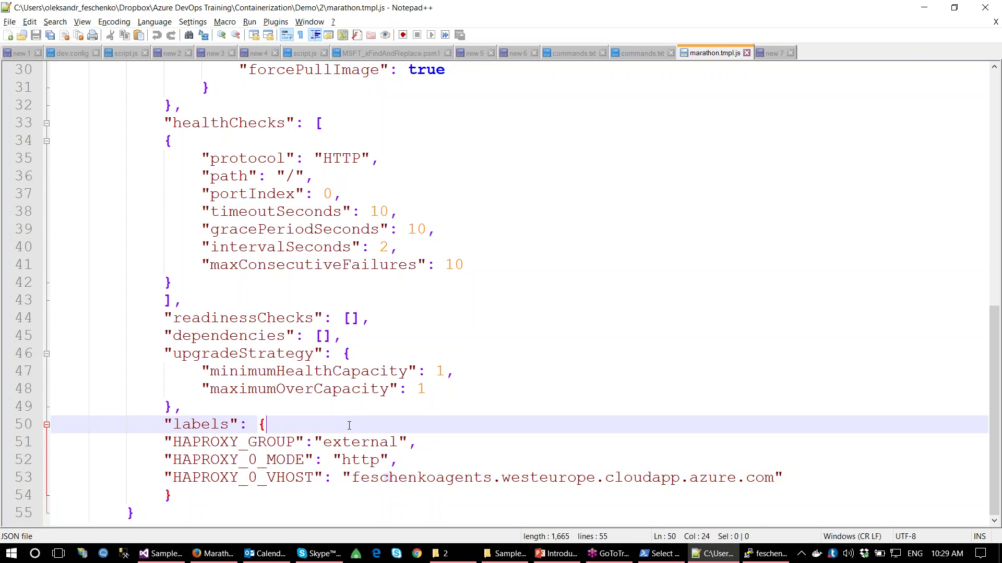
pyautogui.hotkey('ctrl', 'a')
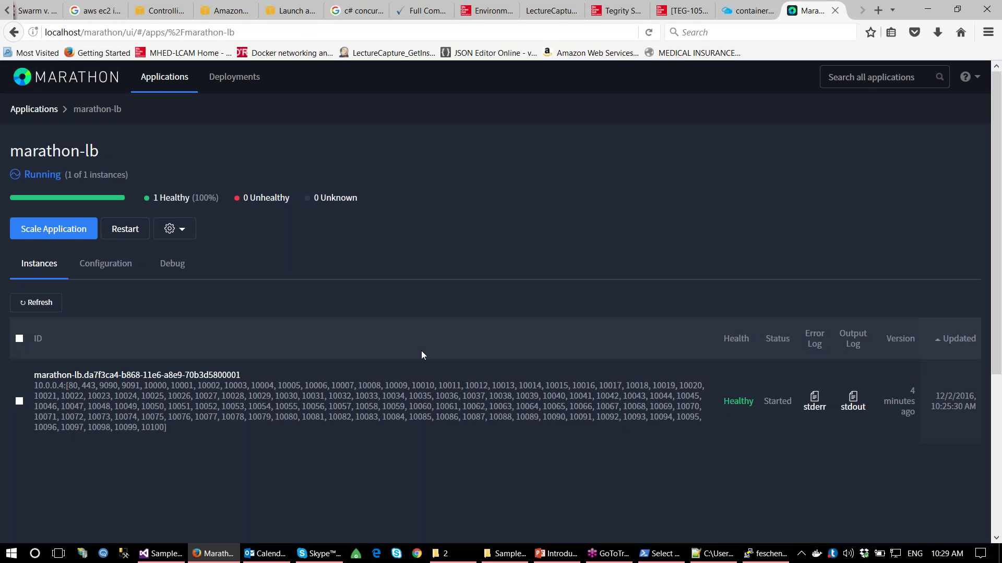
# Step: Replace a new application's default JSON with the pasted samplewebapp definition and create it
pyautogui.click(34, 108)
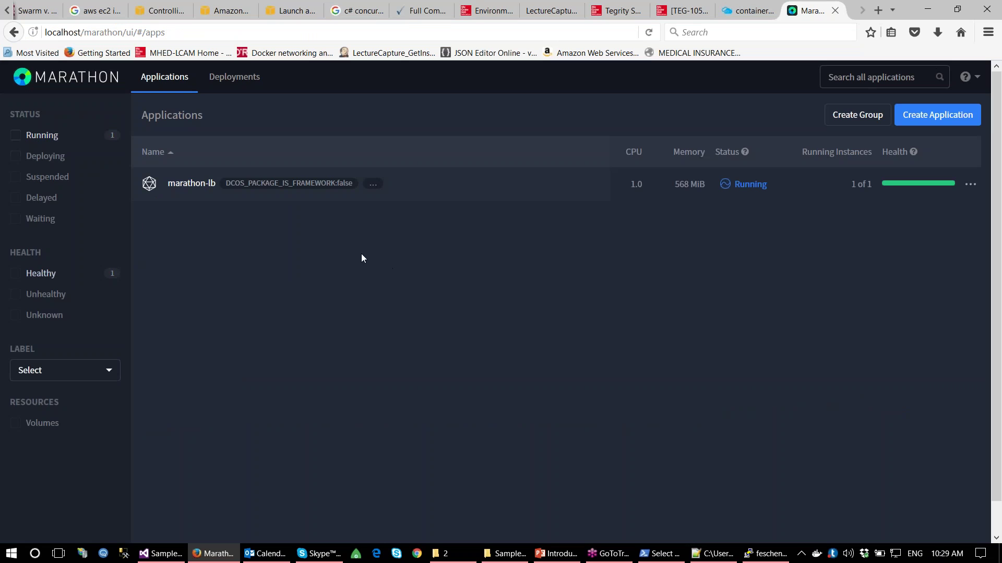
pyautogui.click(949, 117)
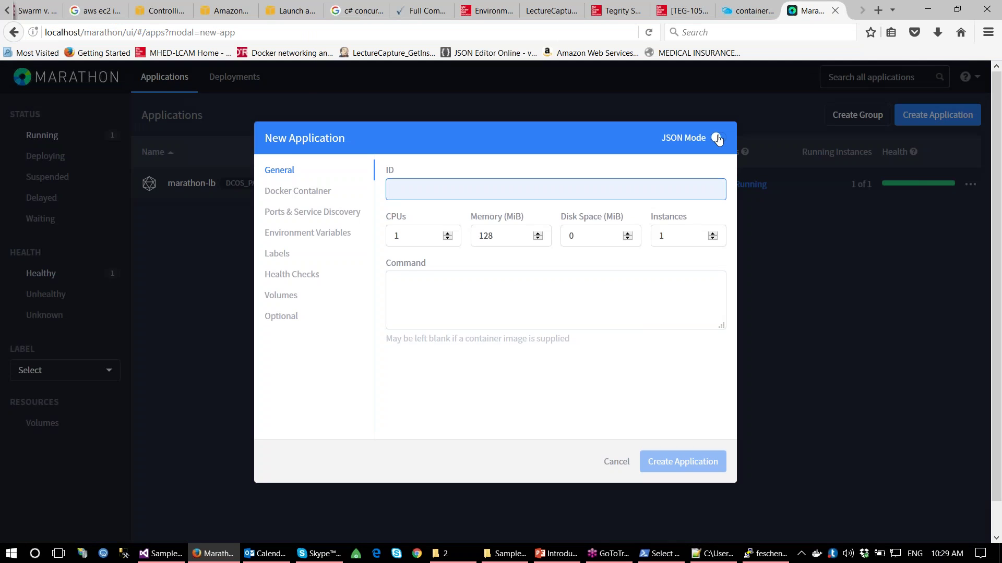
pyautogui.click(715, 139)
pyautogui.hotkey('ctrl', 'a')
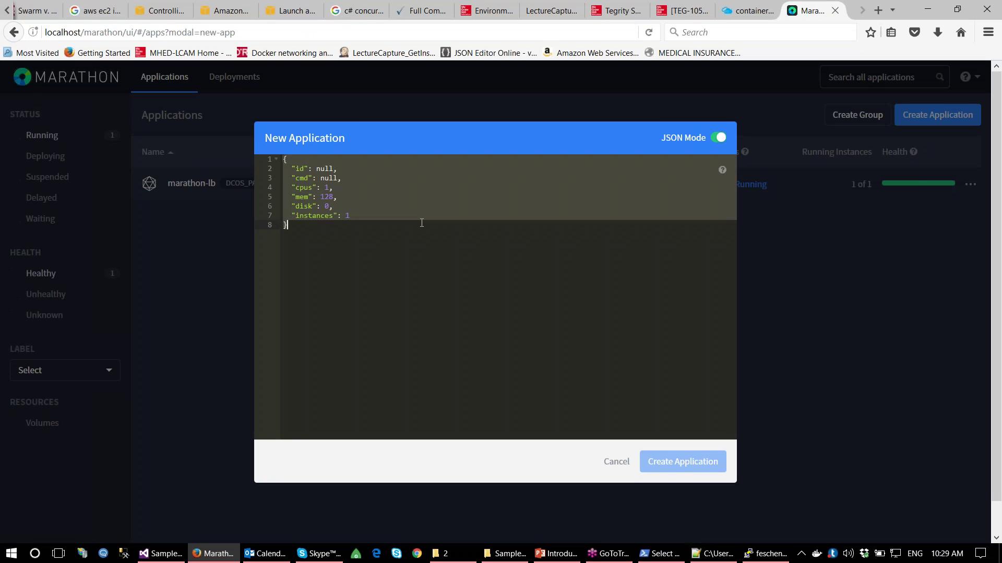
pyautogui.press('BackSpace')
pyautogui.hotkey('ctrl', 'v')
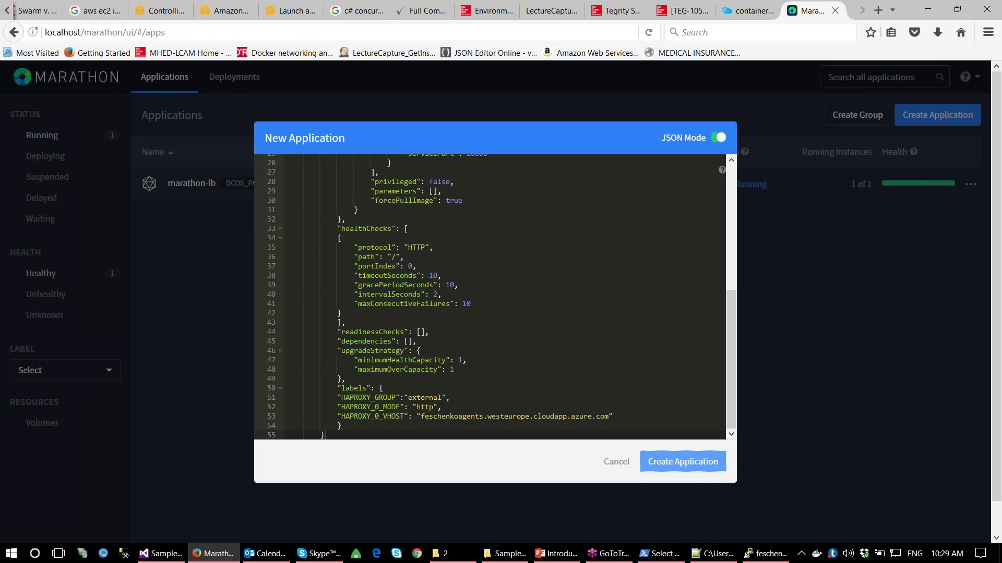
pyautogui.click(707, 462)
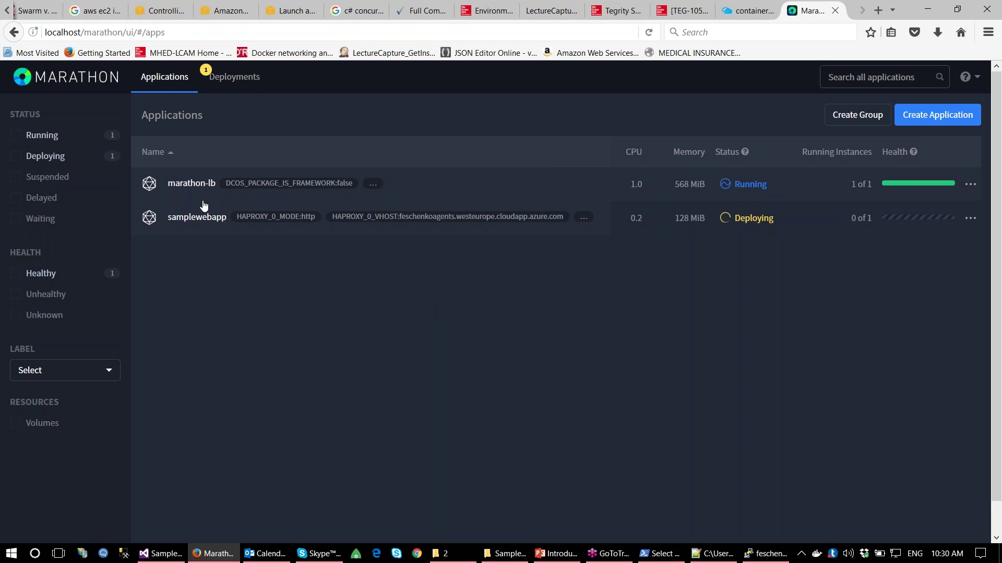
# Step: Check the marathon-lb and samplewebapp detail pages from the applications list
pyautogui.click(192, 185)
pyautogui.click(21, 109)
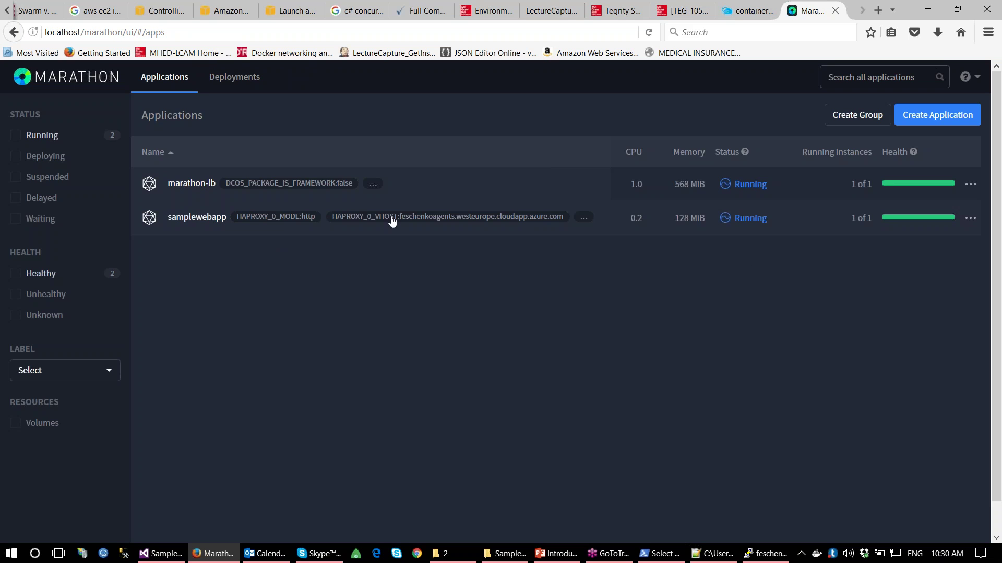
pyautogui.click(203, 219)
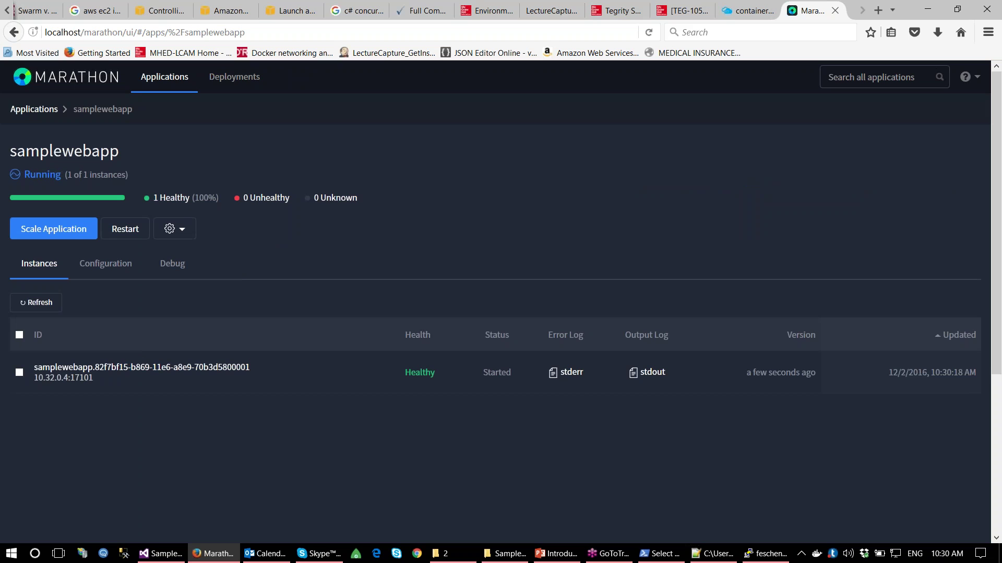
pyautogui.click(45, 110)
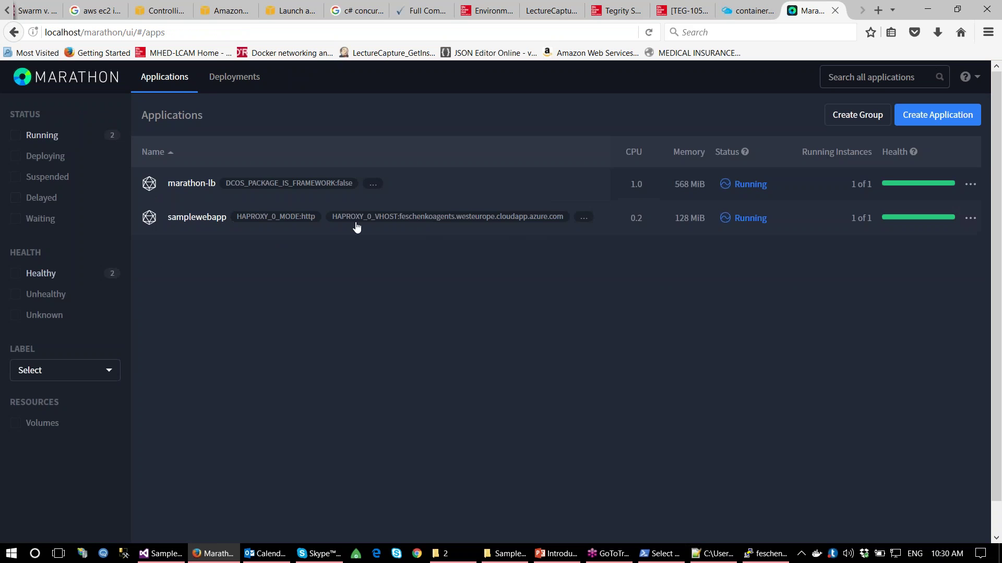
# Step: Scale samplewebapp to 20 instances
pyautogui.click(970, 218)
pyautogui.click(910, 238)
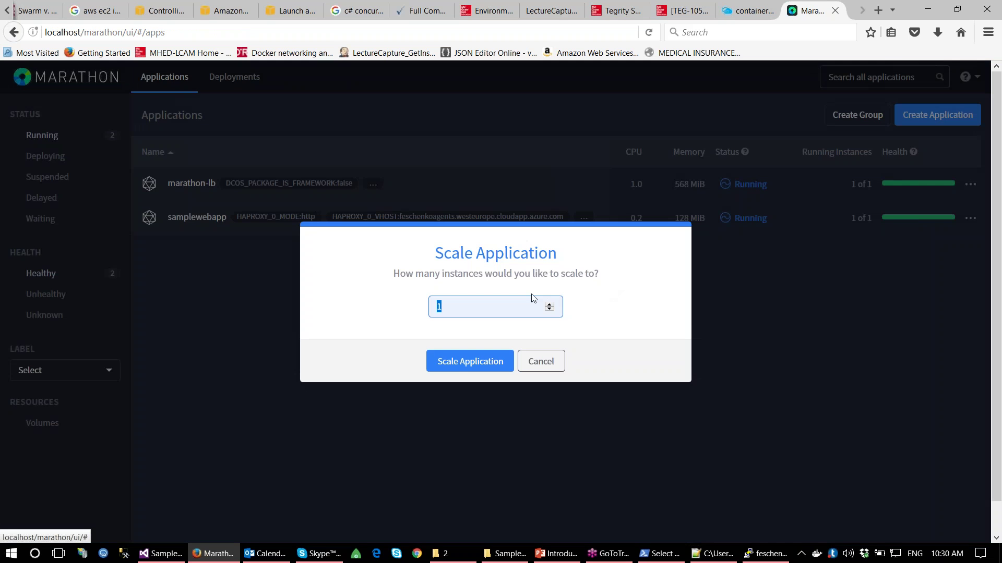
pyautogui.write('20')
pyautogui.click(463, 368)
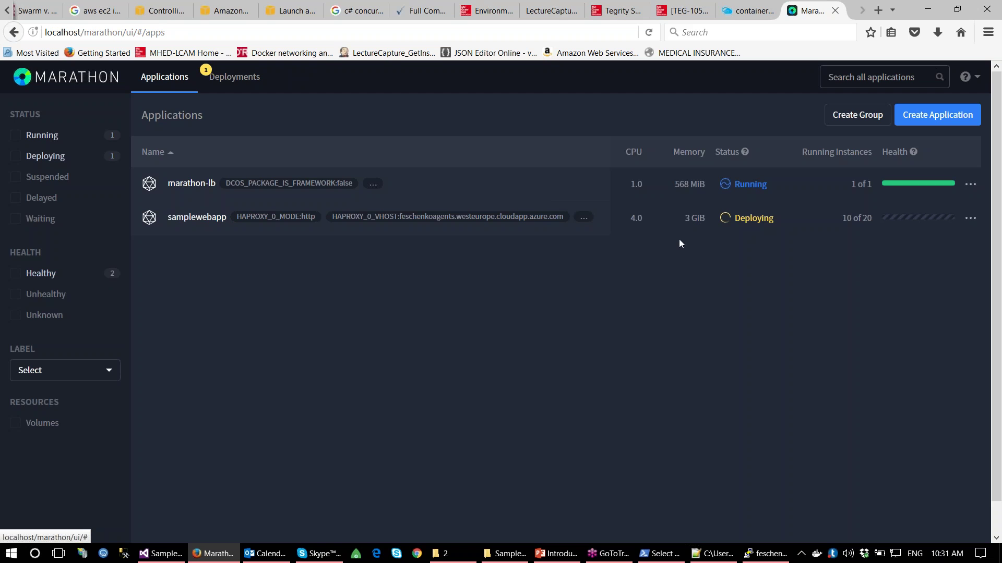
pyautogui.click(766, 553)
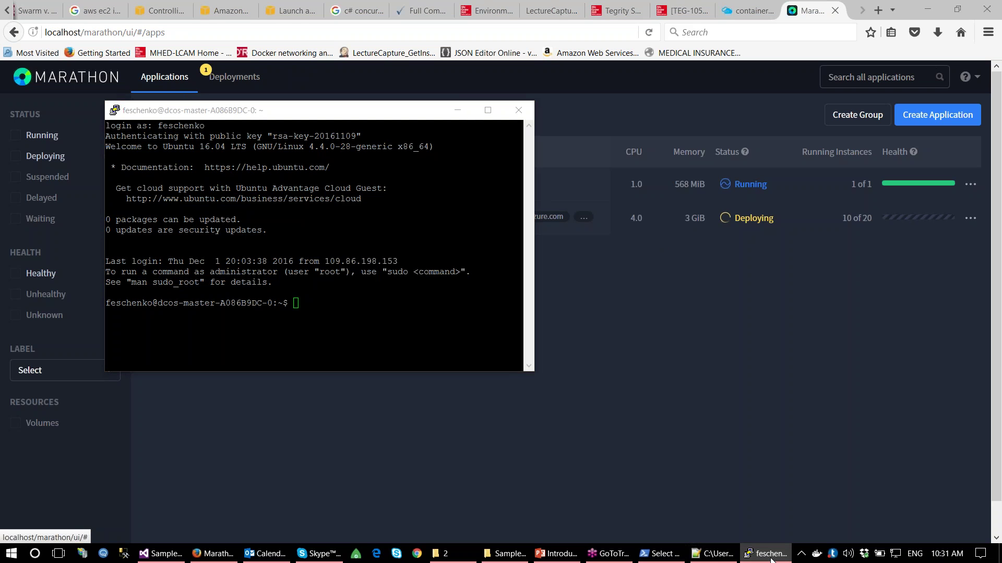
pyautogui.click(712, 553)
pyautogui.scroll(10, 324, 310)
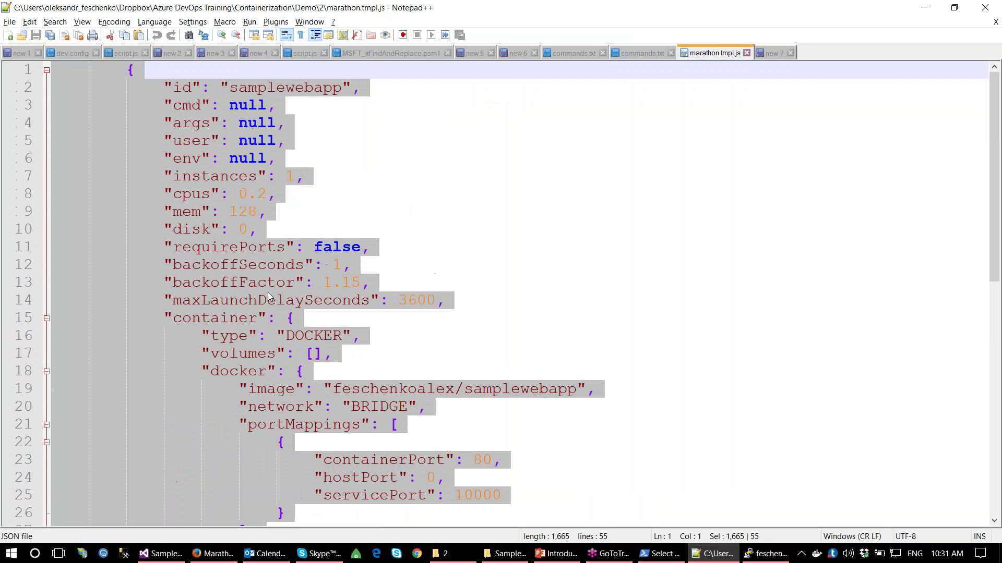
pyautogui.click(240, 194)
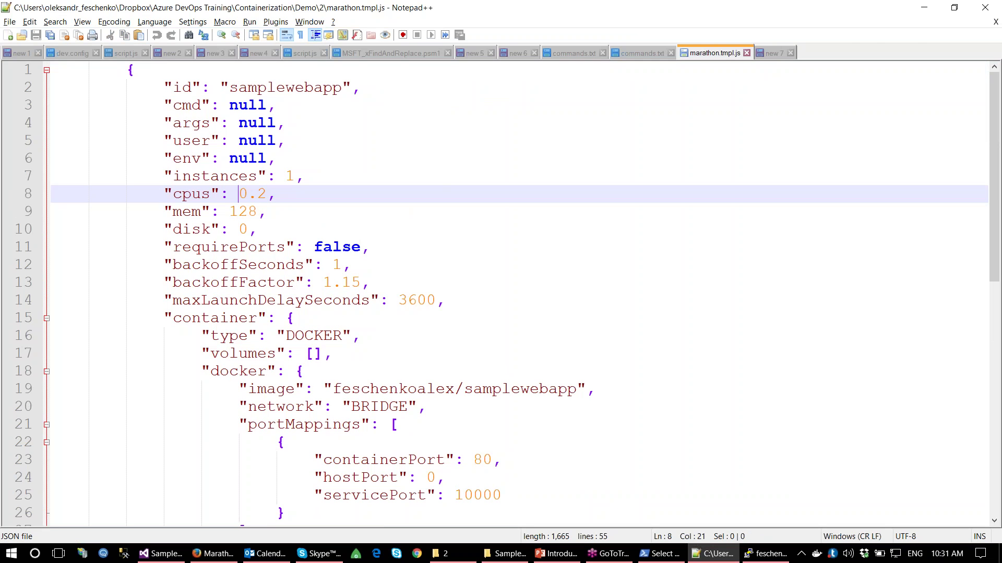
pyautogui.click(923, 7)
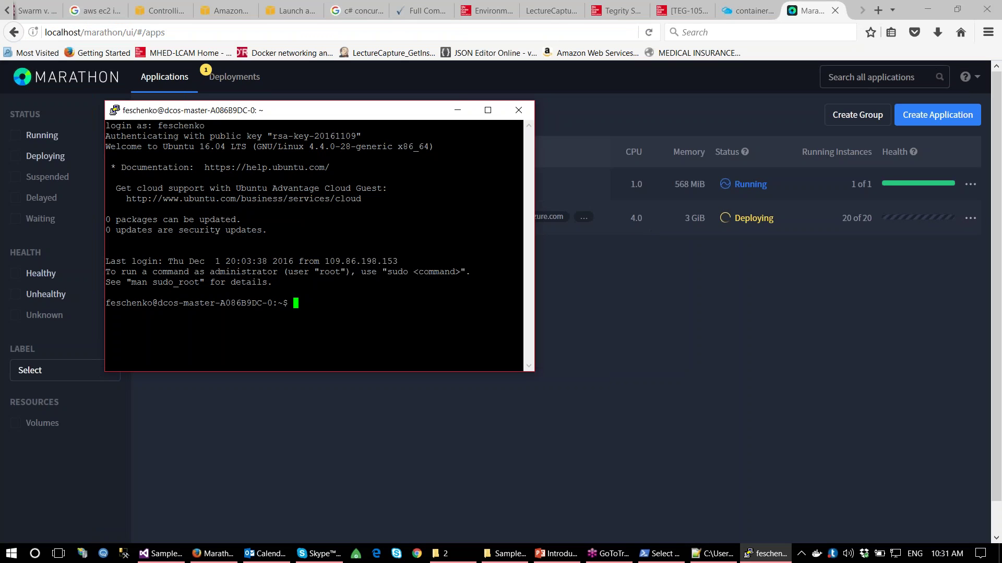
pyautogui.click(677, 259)
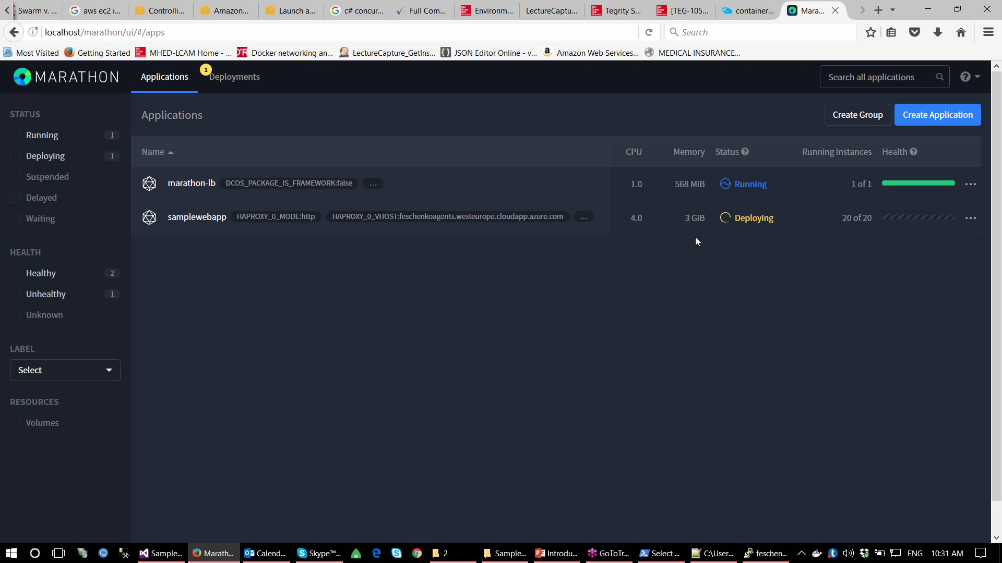
pyautogui.moveTo(698, 223)
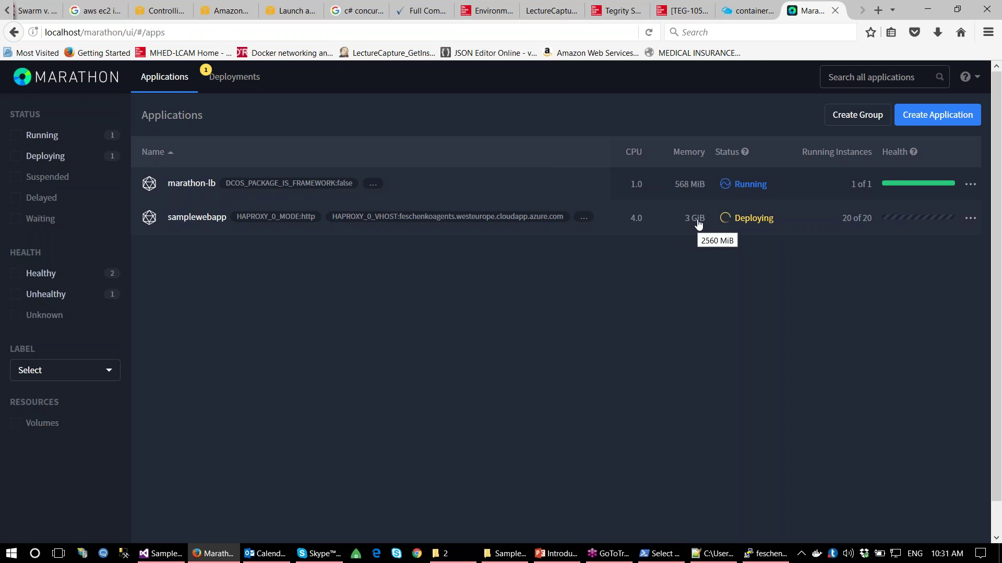
pyautogui.click(202, 224)
pyautogui.scroll(-4, 254, 340)
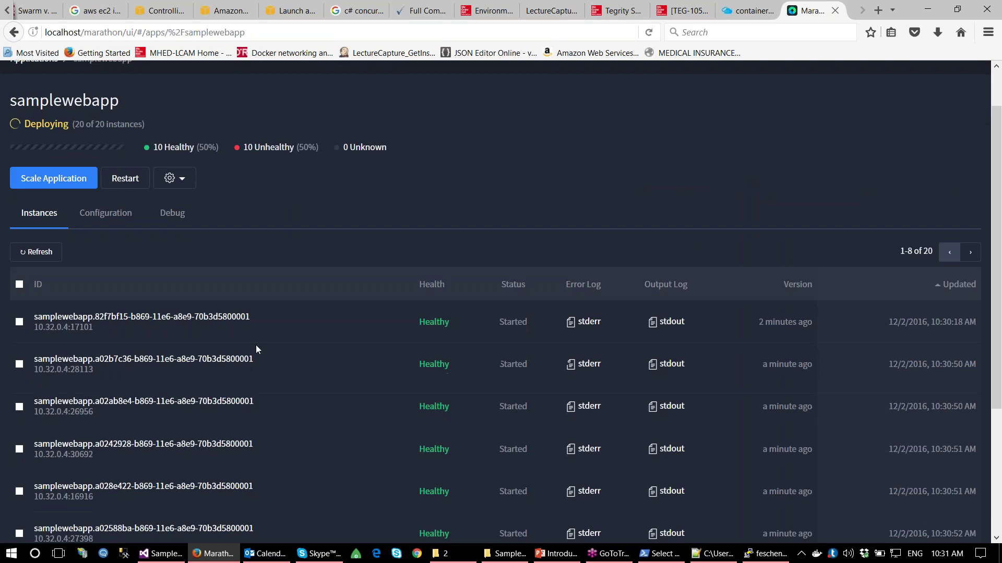
pyautogui.scroll(3, 256, 345)
pyautogui.scroll(-3, 256, 346)
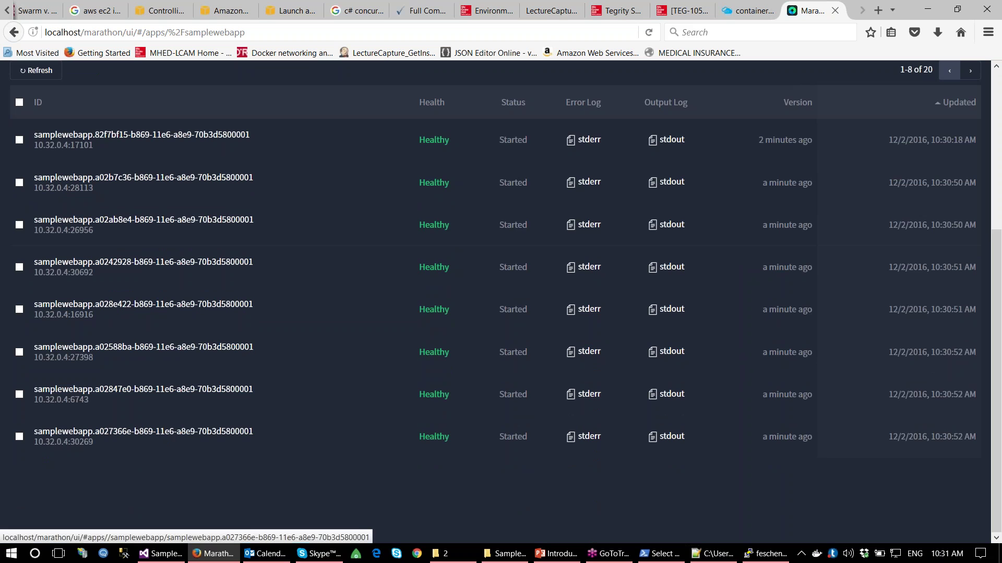
pyautogui.scroll(3, 529, 275)
pyautogui.scroll(-3, 494, 319)
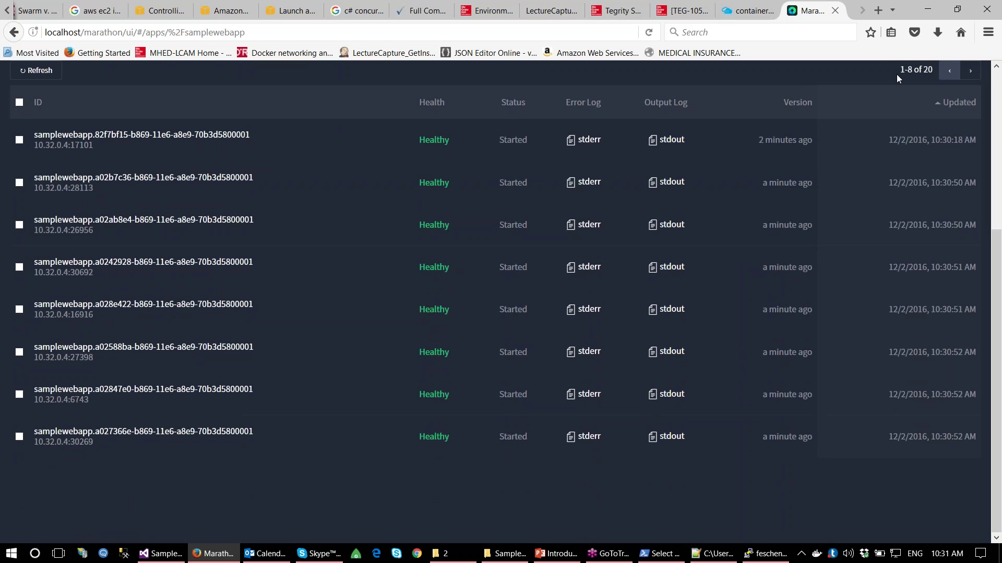
pyautogui.scroll(4, 915, 125)
pyautogui.click(970, 288)
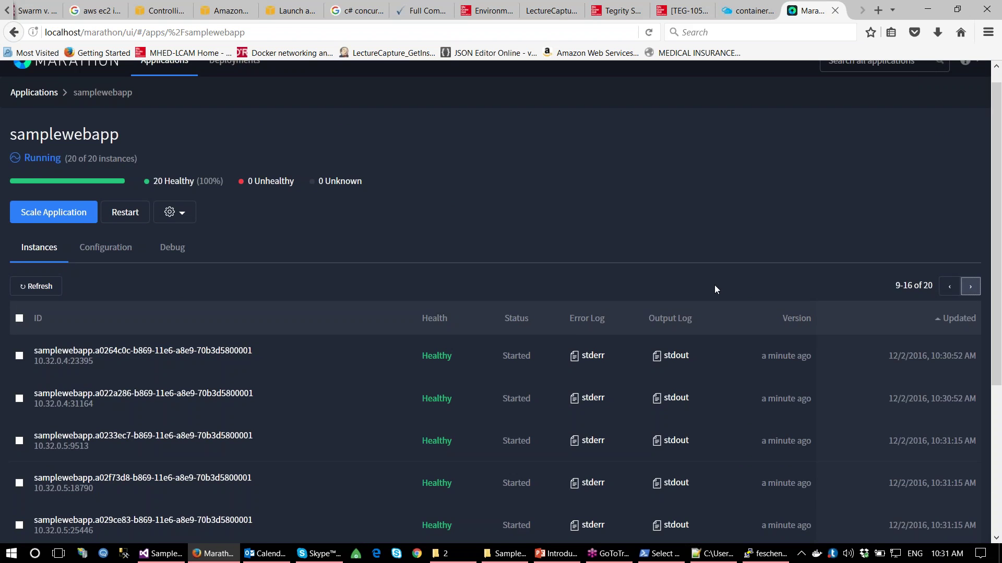
pyautogui.scroll(-4, 267, 414)
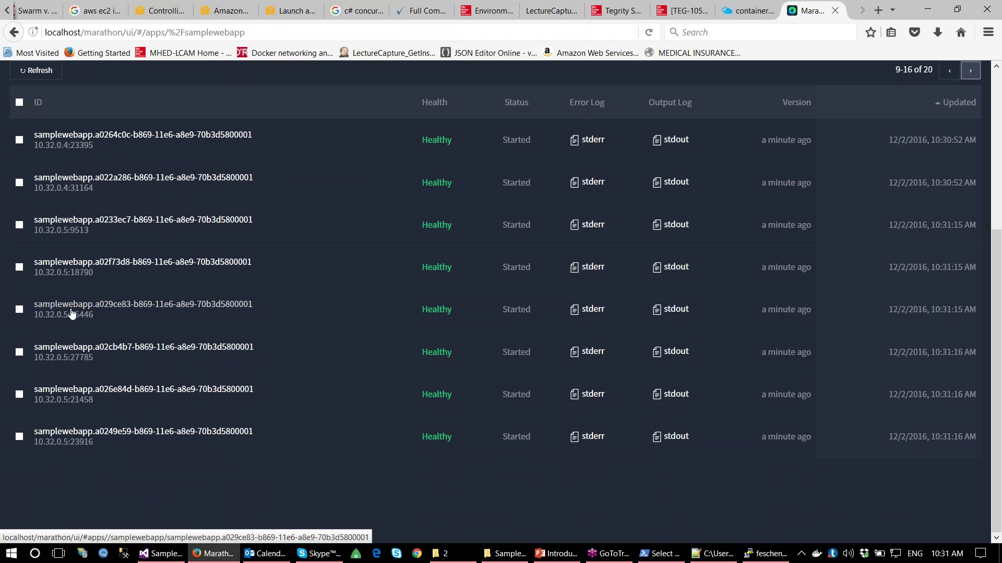
pyautogui.scroll(5, 73, 312)
pyautogui.scroll(-4, 73, 309)
pyautogui.scroll(4, 809, 199)
pyautogui.click(970, 303)
pyautogui.click(34, 109)
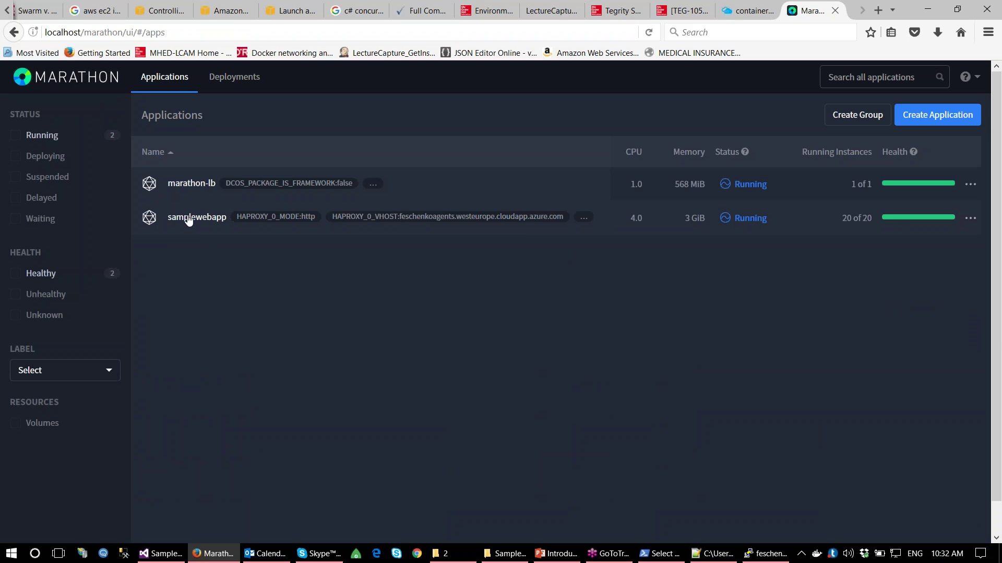
pyautogui.click(878, 11)
# Step: Copy the VHOST agents address from line 53 of marathon.tmpl.js in Notepad++
pyautogui.write('fe')
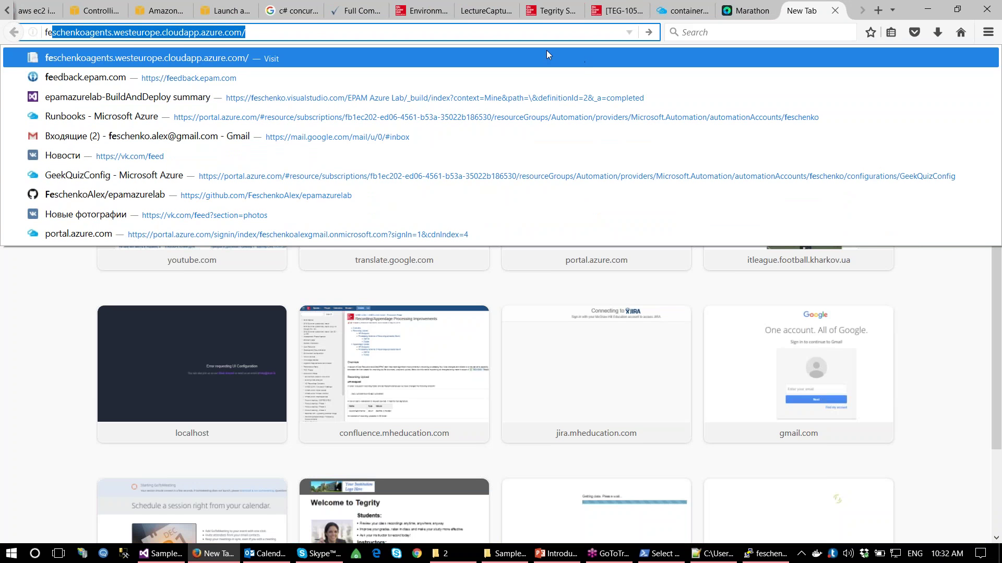
pyautogui.click(301, 35)
pyautogui.moveTo(278, 32); pyautogui.dragTo(45, 32)
pyautogui.click(713, 553)
pyautogui.scroll(-10, 440, 461)
pyautogui.moveTo(343, 478); pyautogui.dragTo(848, 477)
pyautogui.hotkey('ctrl', 'c')
# Step: Load the copied VHOST agents address in Firefox and reload the SampleWebApp page twice
pyautogui.hotkey('alt', 'Tab')
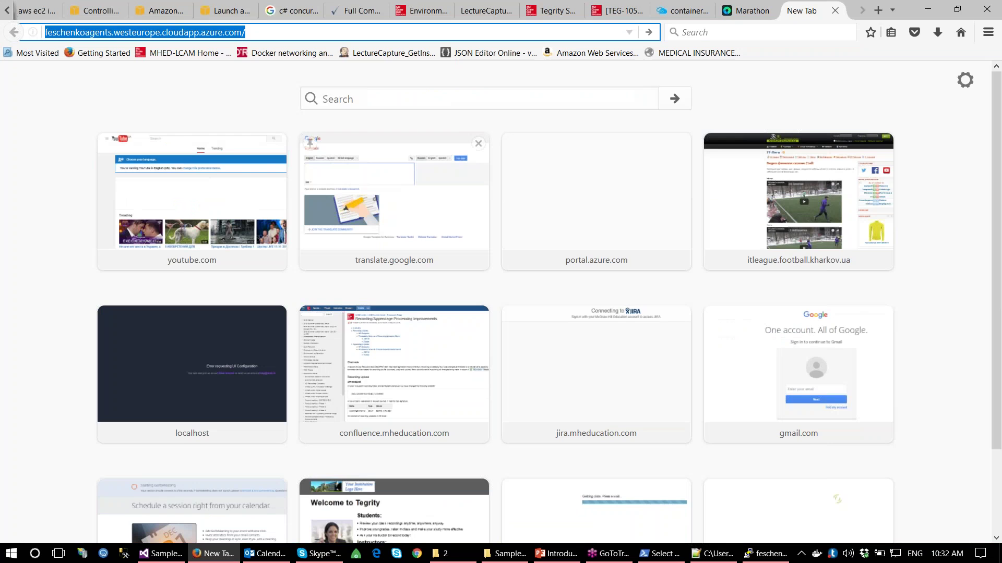
pyautogui.hotkey('ctrl', 'v')
pyautogui.press('Return')
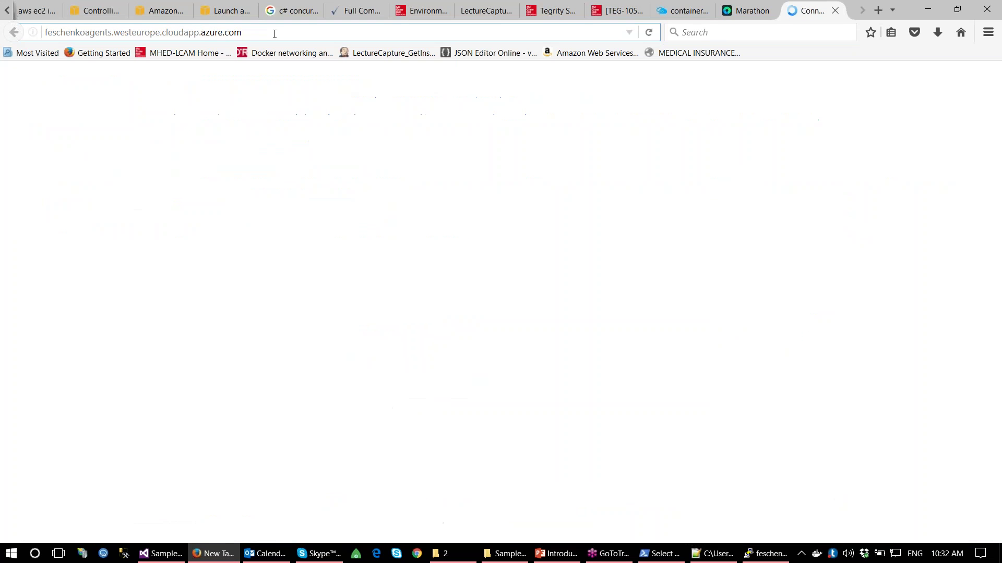
pyautogui.click(652, 33)
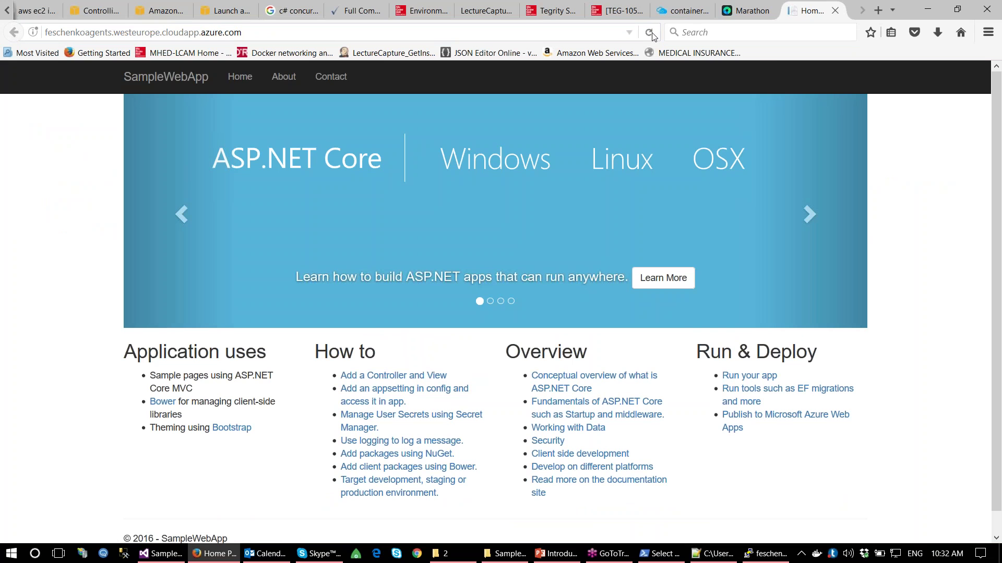
pyautogui.click(652, 33)
# Step: Close the SampleWebApp tab and show the Thank you! slide (slide 33) in PowerPoint
pyautogui.click(835, 10)
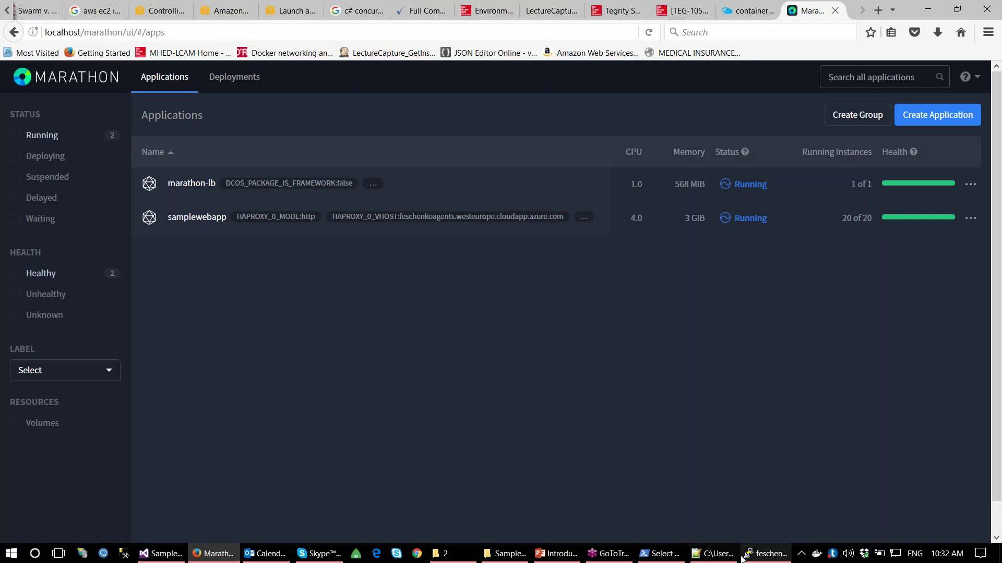
pyautogui.click(574, 555)
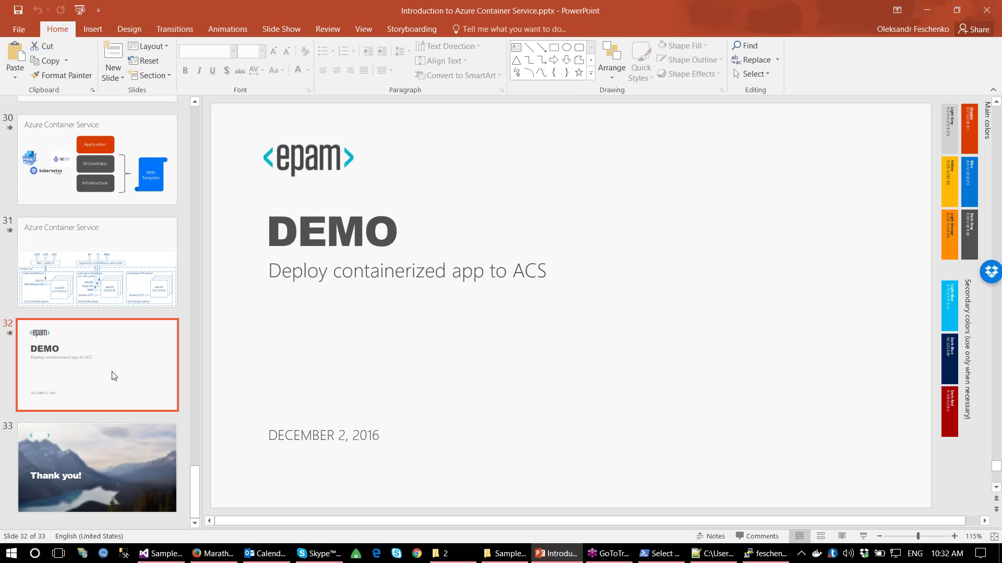
pyautogui.click(98, 444)
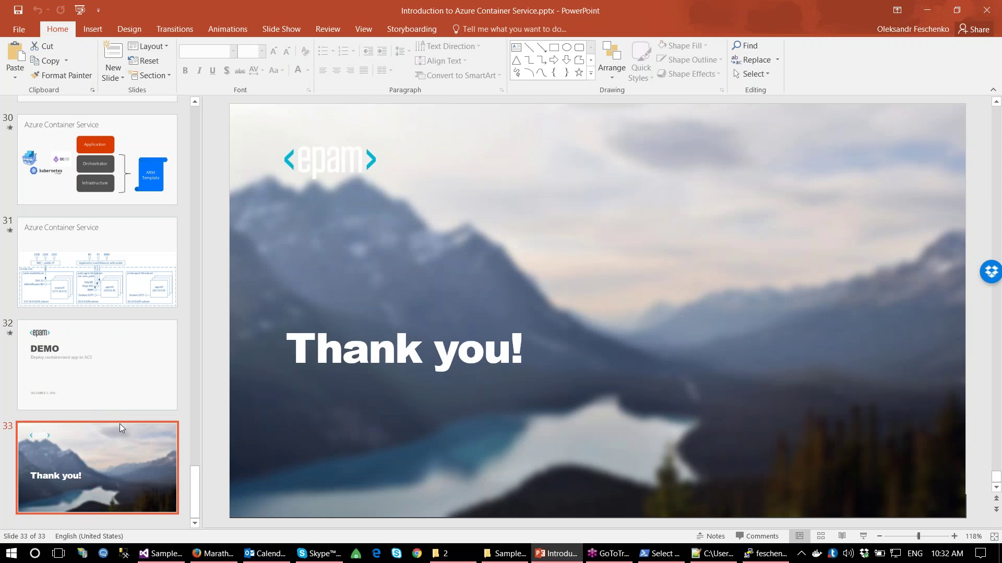